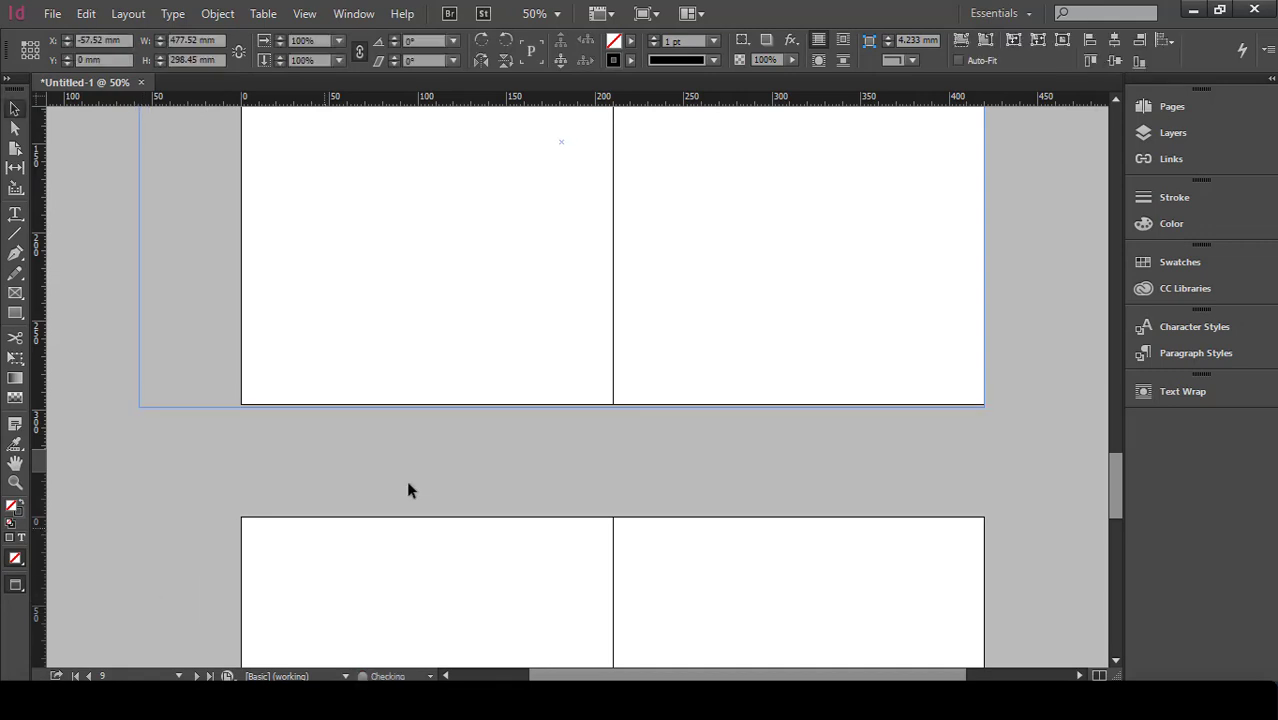
Step: Shift the hearts background image slightly to the right across the spread
scroll(720, 410, "up", 2)
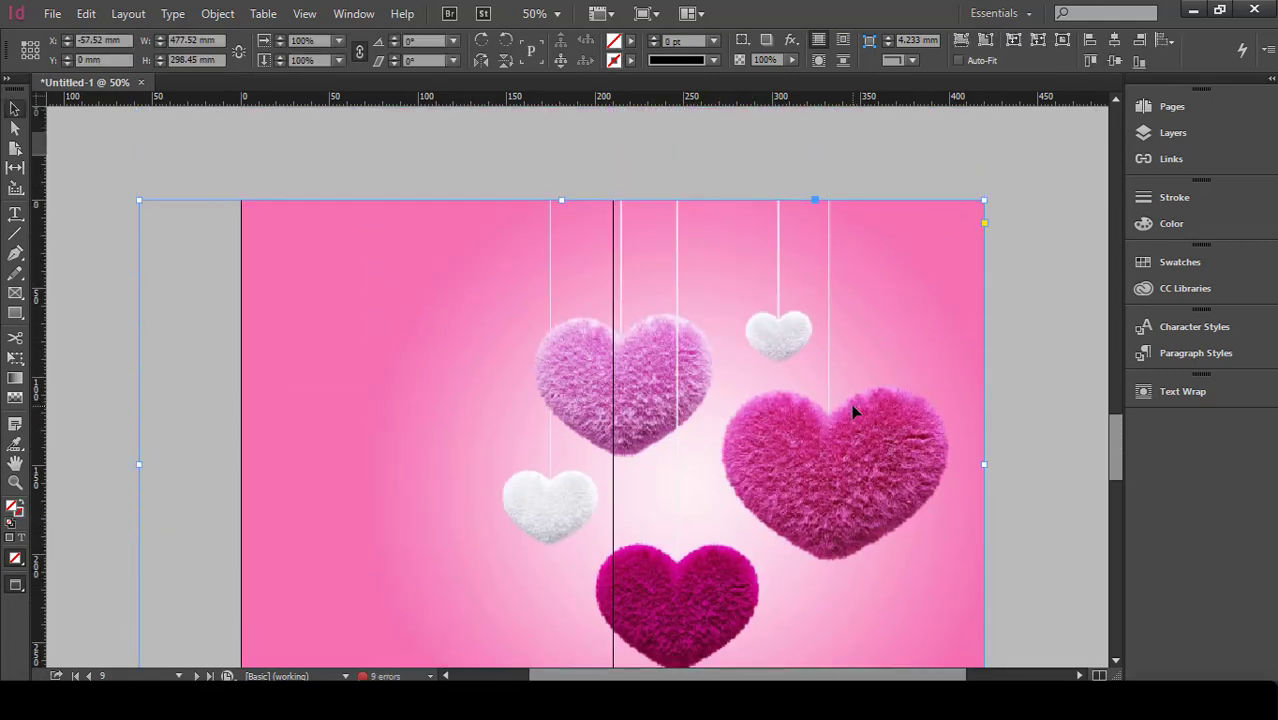
scroll(855, 410, "down", 1)
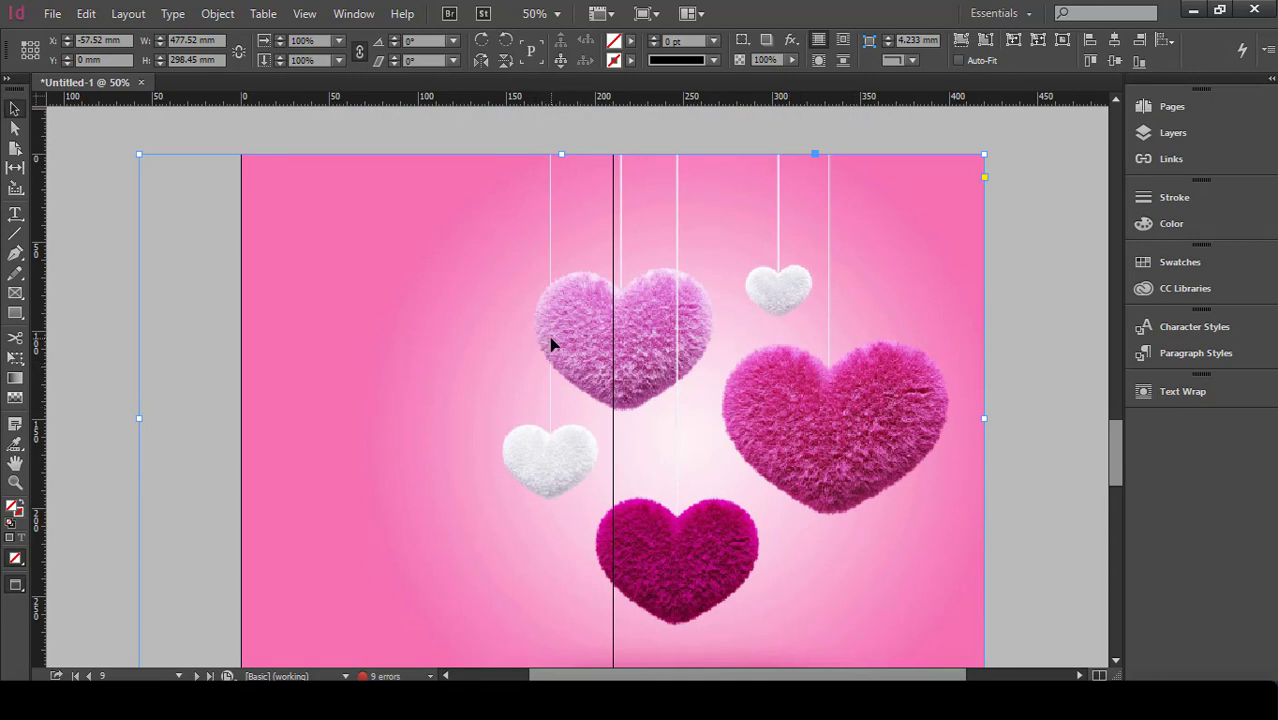
left_click_drag(605, 344, 611, 346)
left_click(1050, 298)
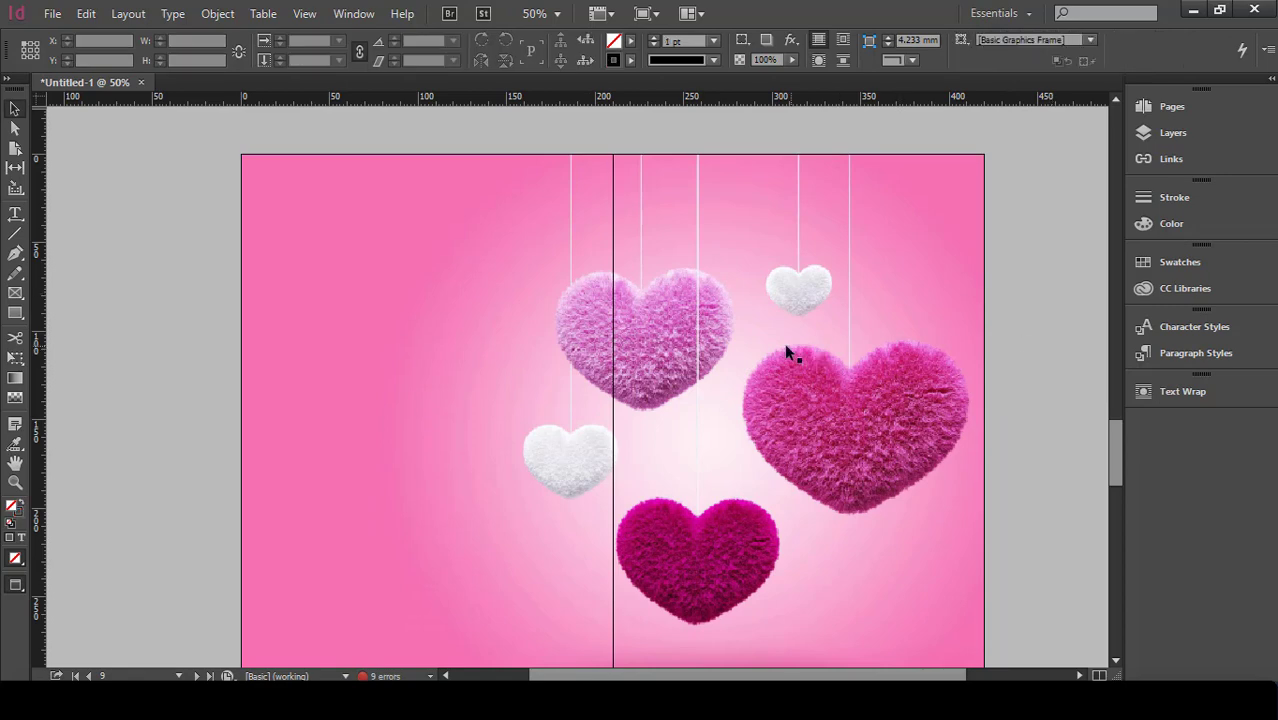
Step: Add a text frame about 185 by 51 mm near the top of the right page and enter the title "خواطر مسلوبة"
scroll(760, 362, "down", 1)
scroll(741, 376, "up", 1)
scroll(739, 373, "right", 2)
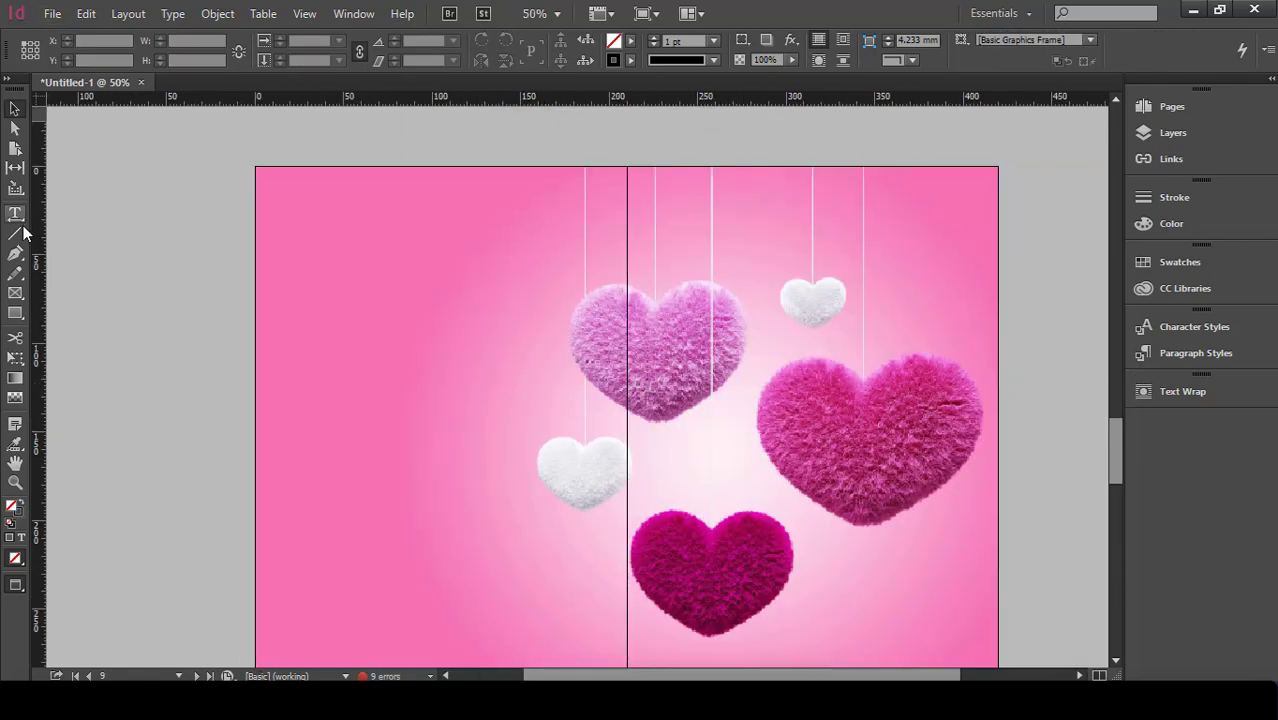
key("t")
left_click_drag(973, 228, 679, 337)
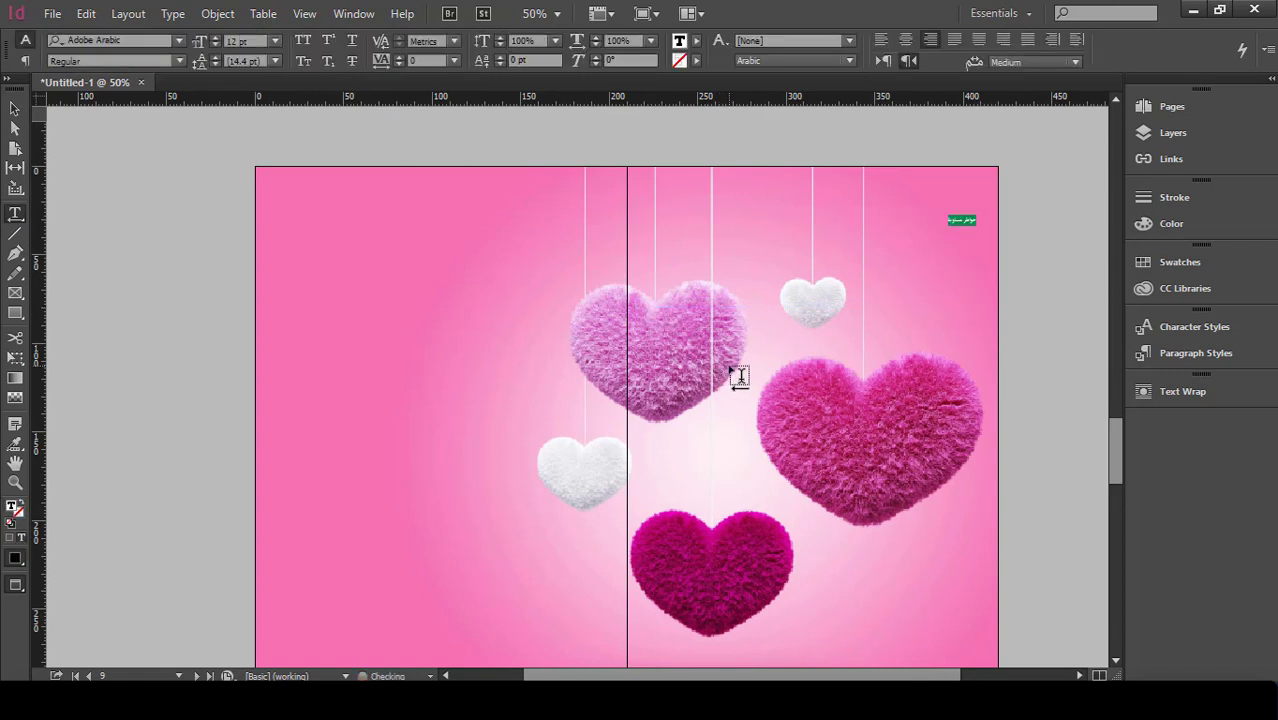
Step: Format the selected title text in GE East ExtraBold at 60 pt
left_click(274, 41)
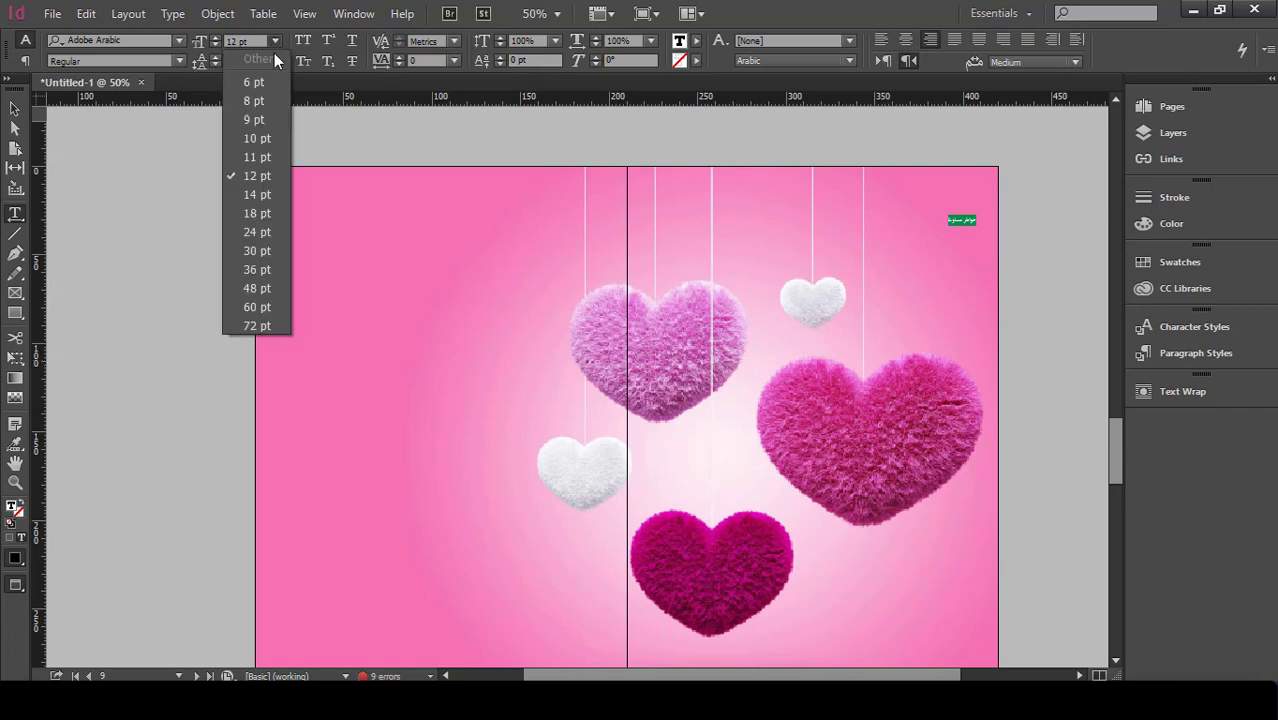
left_click(252, 306)
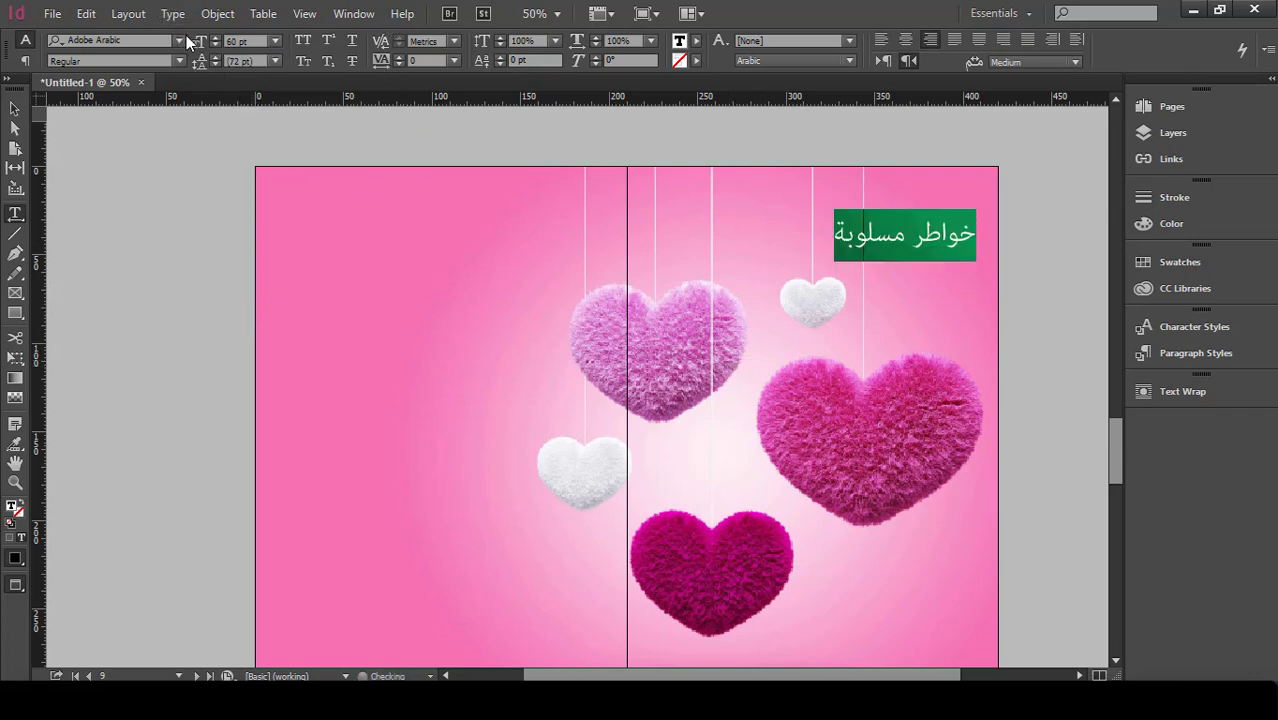
left_click(180, 41)
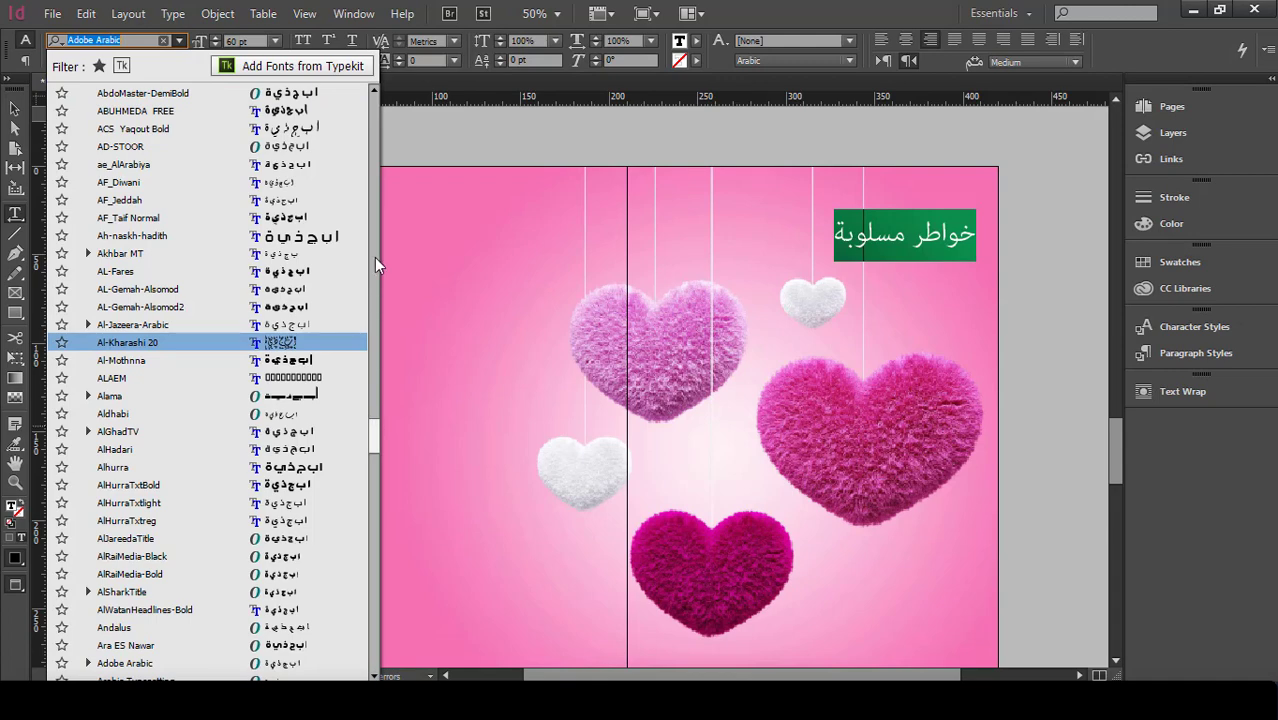
left_click_drag(376, 258, 381, 78)
left_click(141, 93)
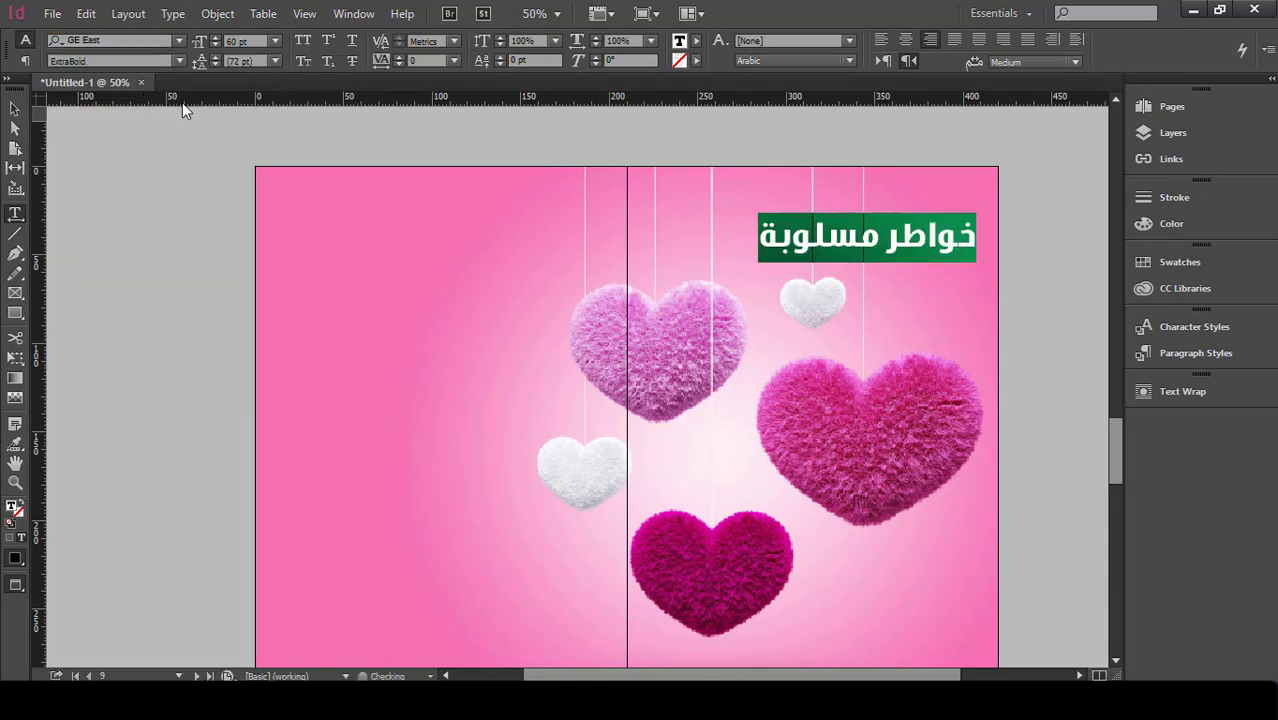
Step: Give the title text a Paper fill and a red C=15 M=100 Y=100 K=0 stroke
left_click(697, 41)
left_click(530, 119)
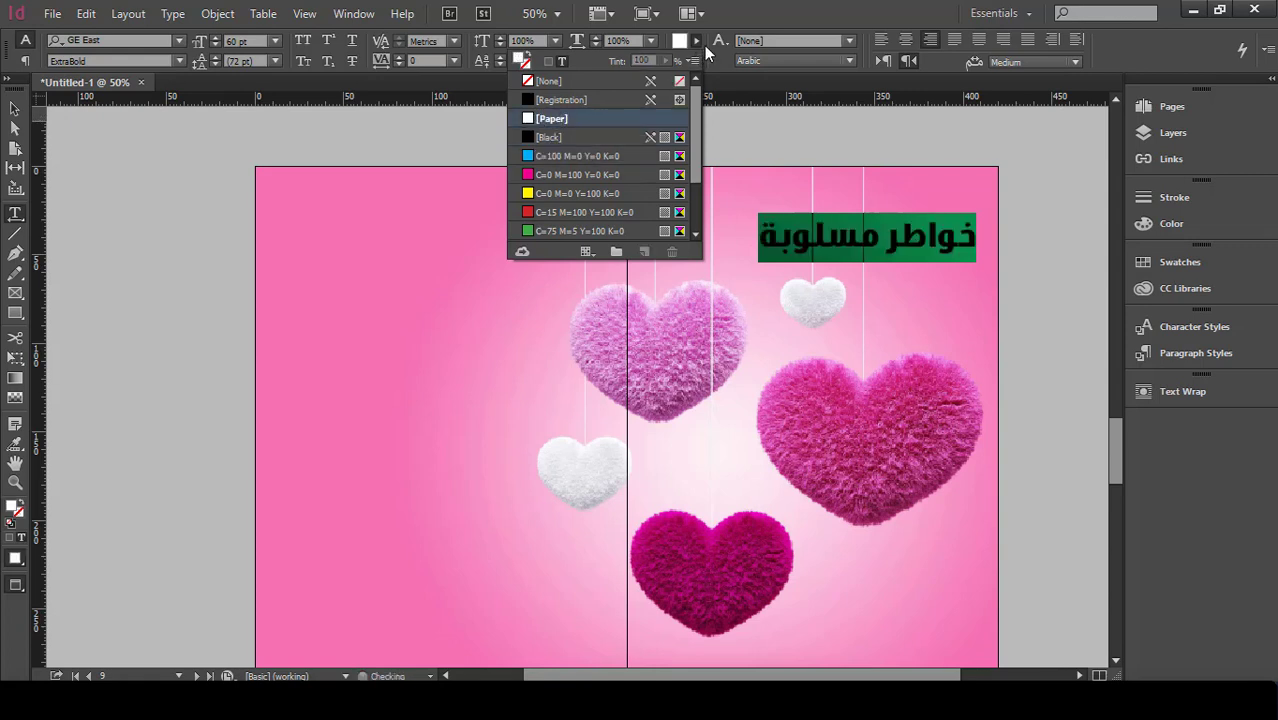
left_click(697, 62)
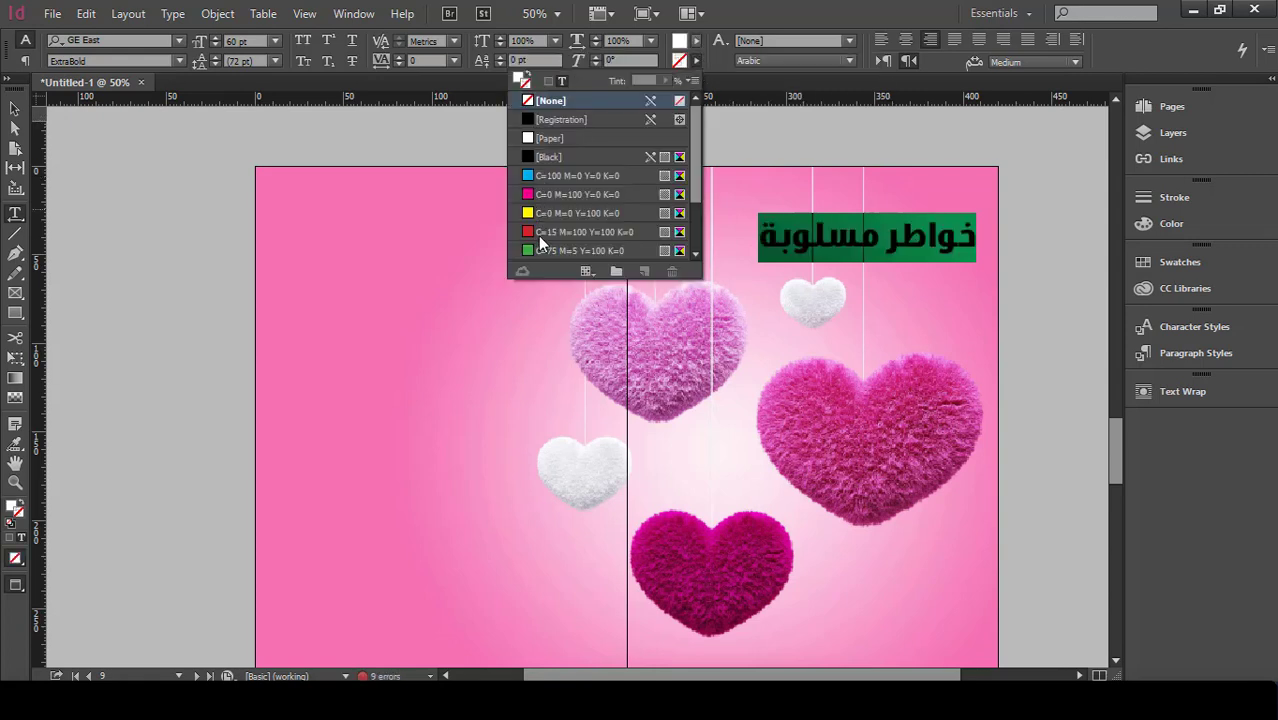
left_click(527, 233)
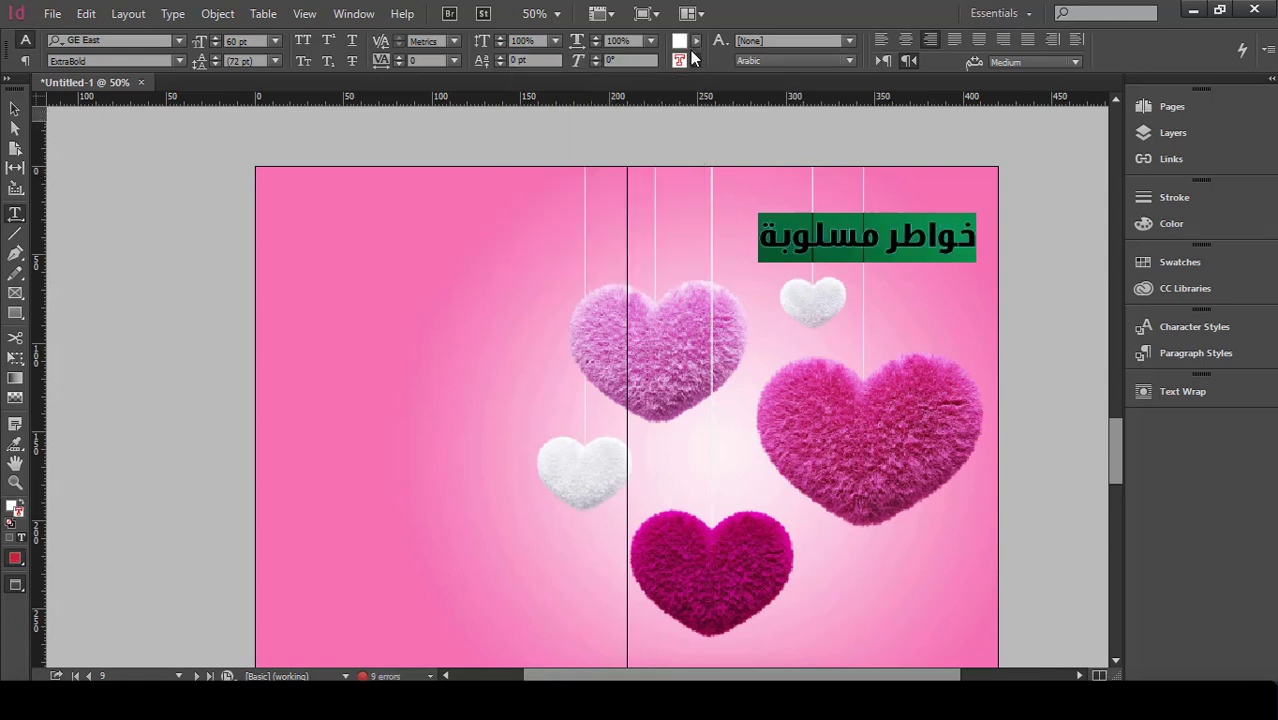
left_click(697, 62)
Step: Increase the whole title's font size to 88 pt
triple_click(865, 239)
left_click(216, 41)
left_click(216, 41)
left_click(216, 41)
left_click(216, 41)
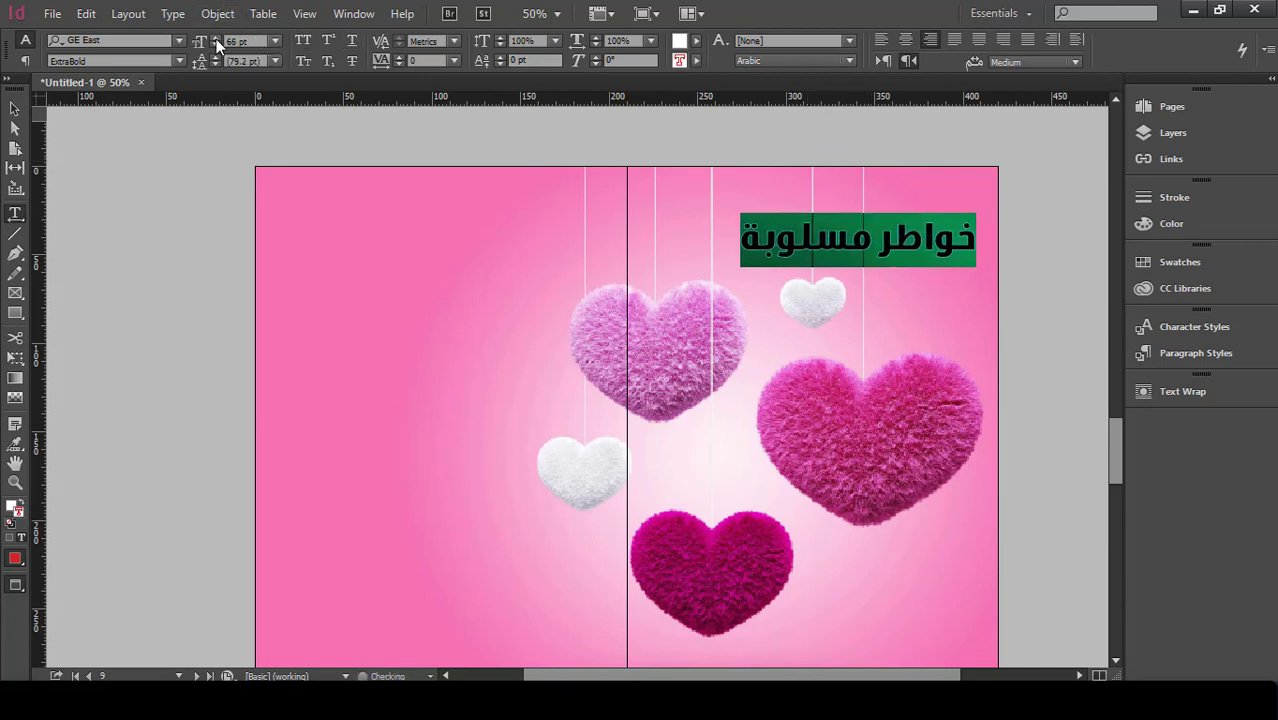
left_click(216, 41)
left_click(216, 41)
left_click(216, 41)
left_click(216, 41)
left_click(216, 41)
left_click(216, 41)
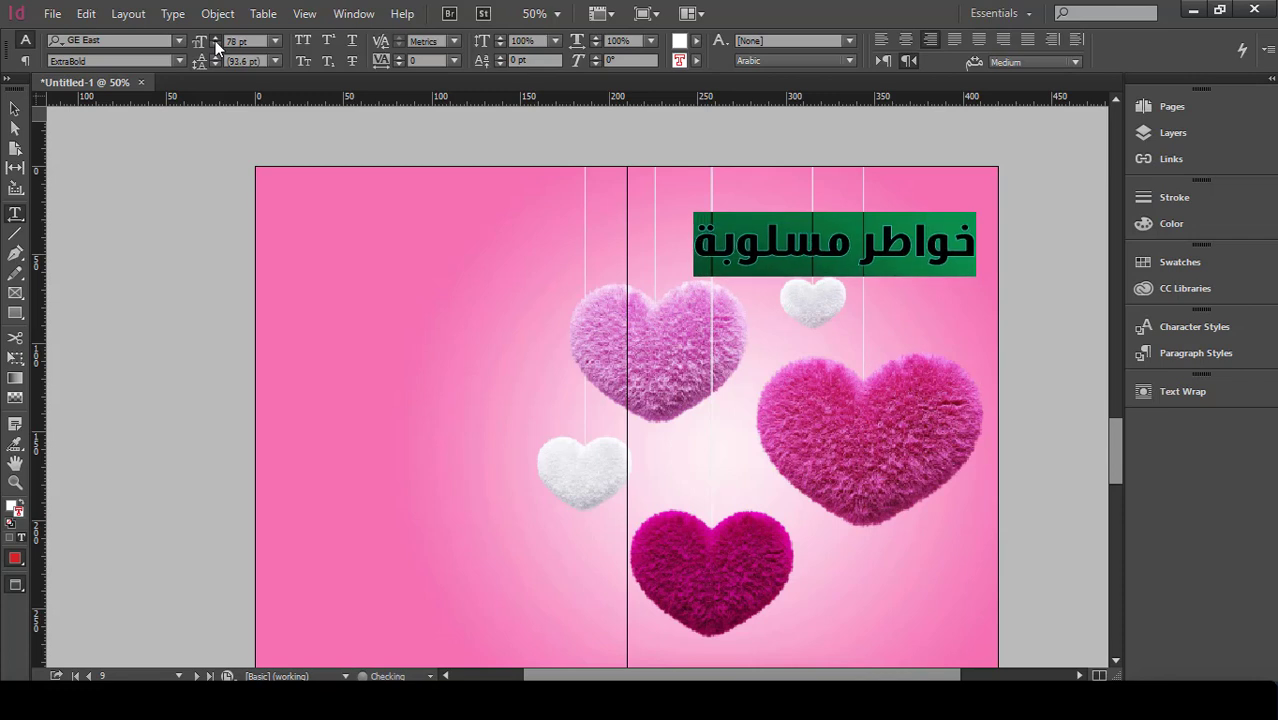
left_click(216, 41)
left_click(216, 41)
left_click(216, 41)
left_click(216, 41)
left_click(216, 41)
left_click(216, 41)
left_click(216, 41)
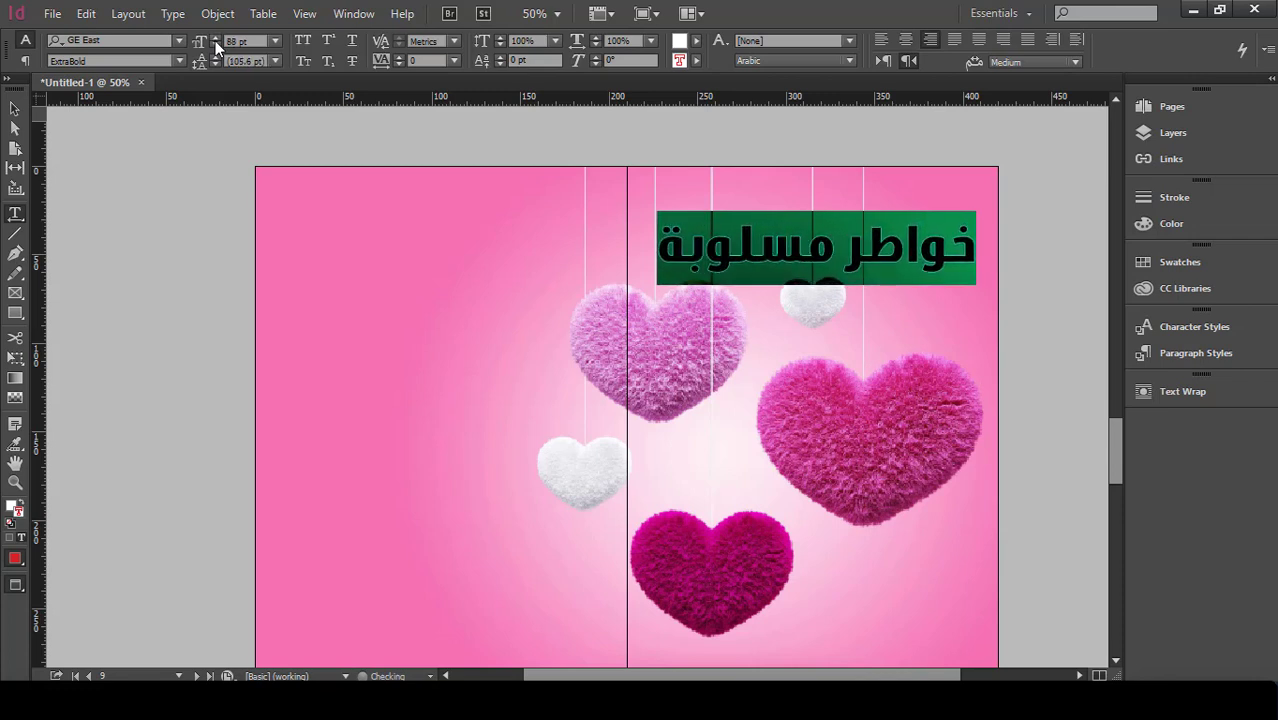
Step: Move the title's text frame slightly down the right page, to Y 31 mm
left_click(14, 107)
left_click(840, 218)
mouse_move(840, 262)
left_mouse_down()
mouse_move(838, 277)
mouse_move(844, 267)
left_mouse_up()
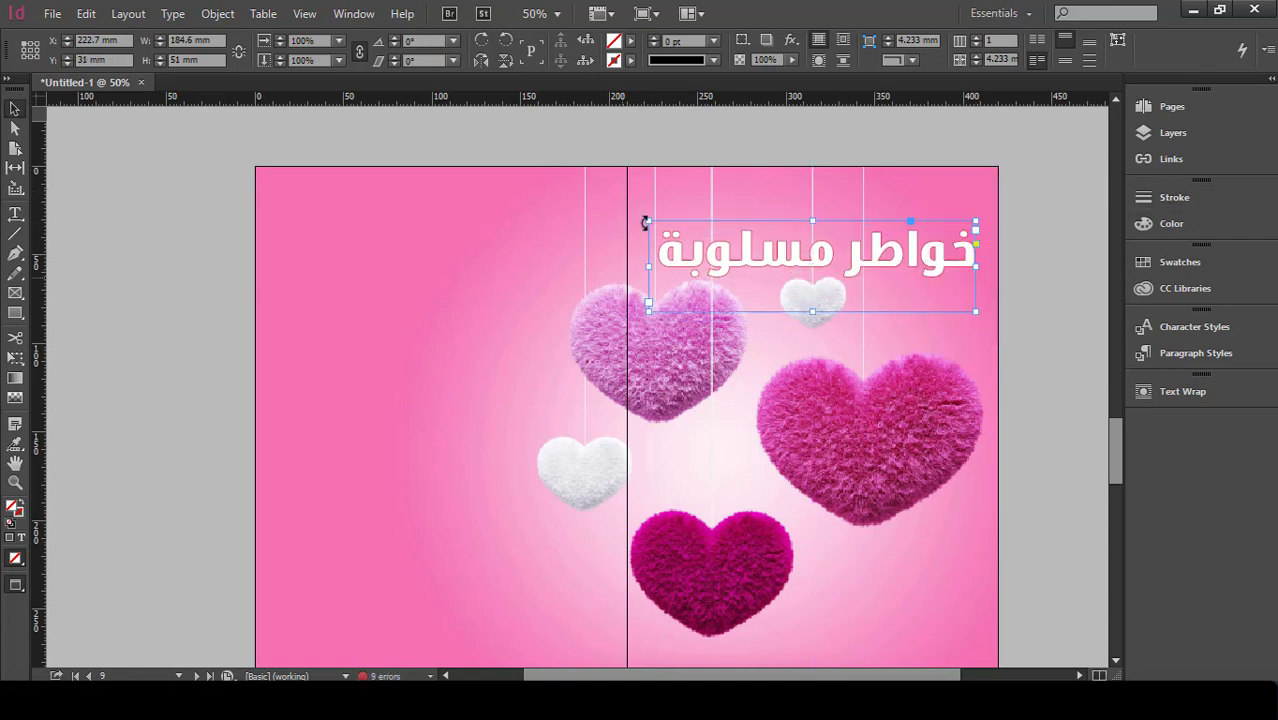
Step: Set the stroke weight of the whole title text to 5 pt
left_click(15, 213)
left_click(848, 245)
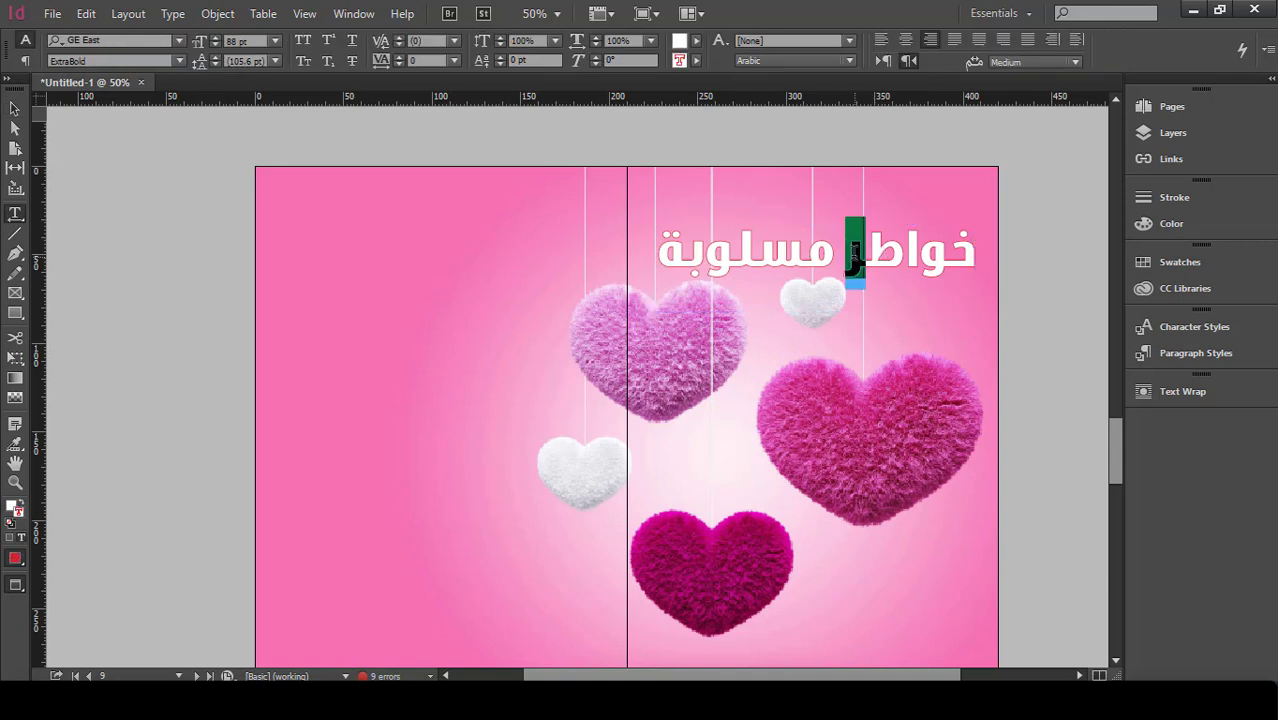
triple_click(848, 245)
left_click(1143, 204)
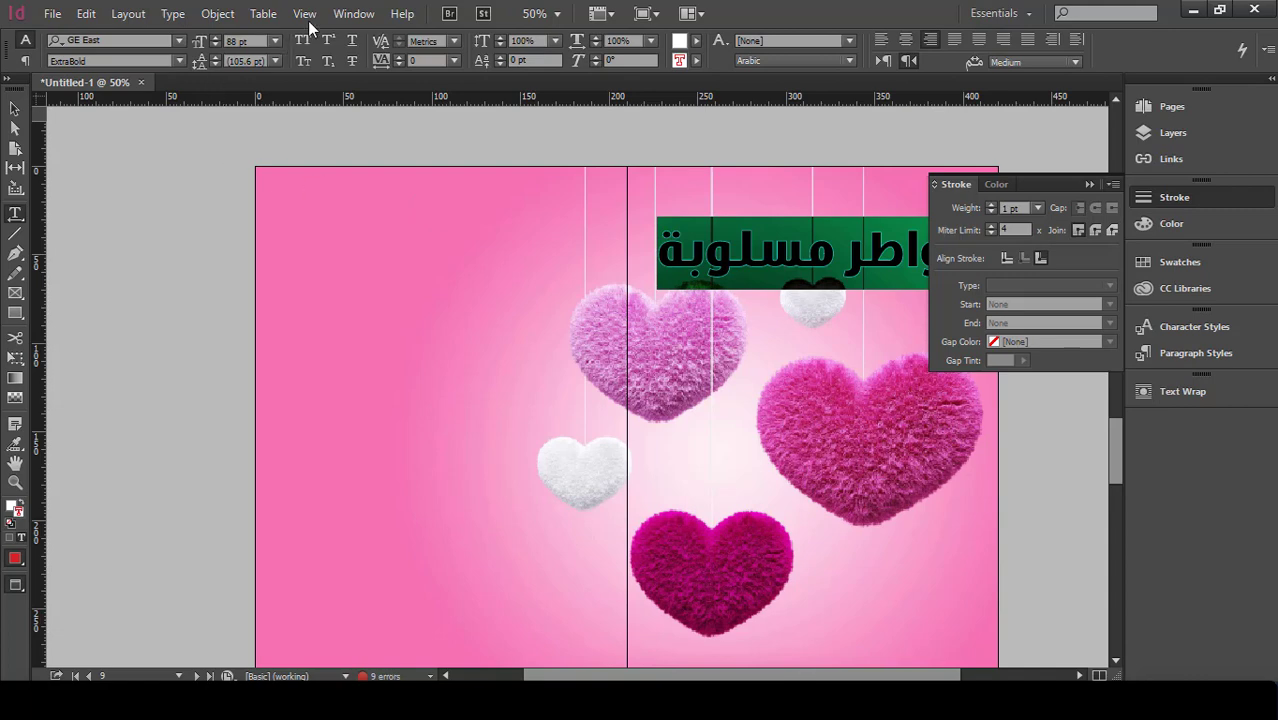
left_click(354, 13)
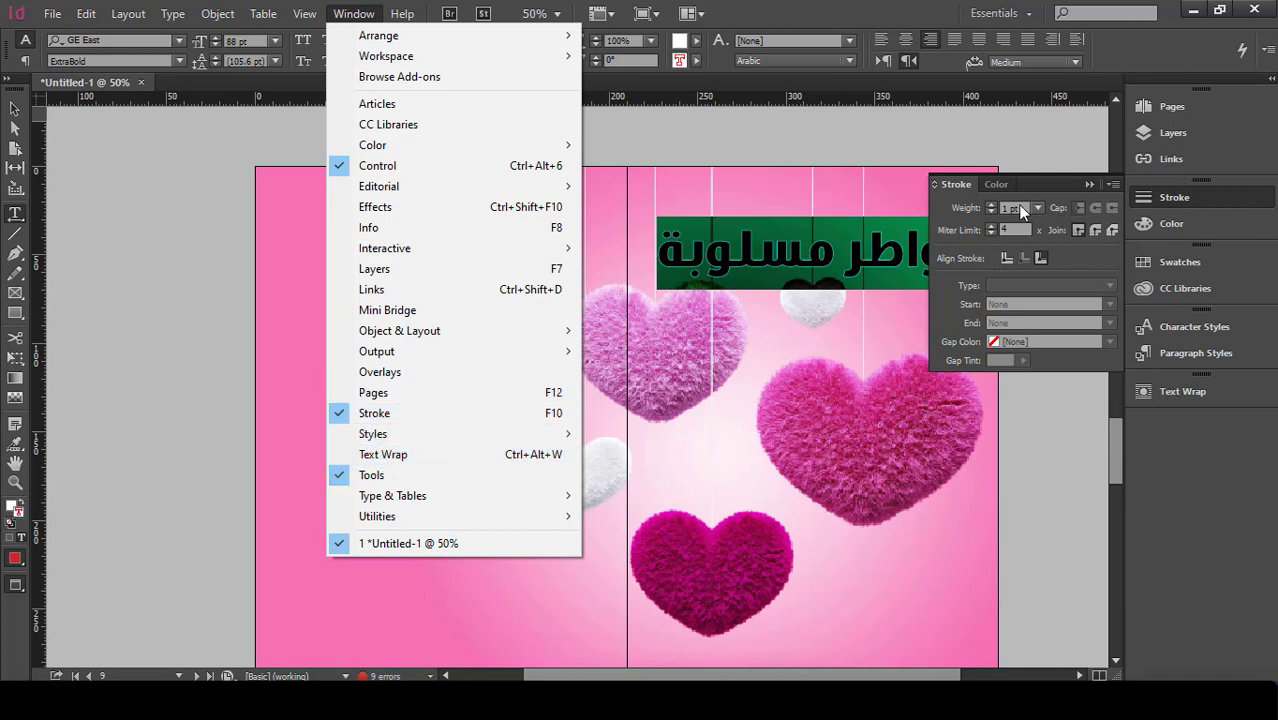
left_click(990, 204)
left_click(990, 204)
left_click(990, 204)
left_click(990, 204)
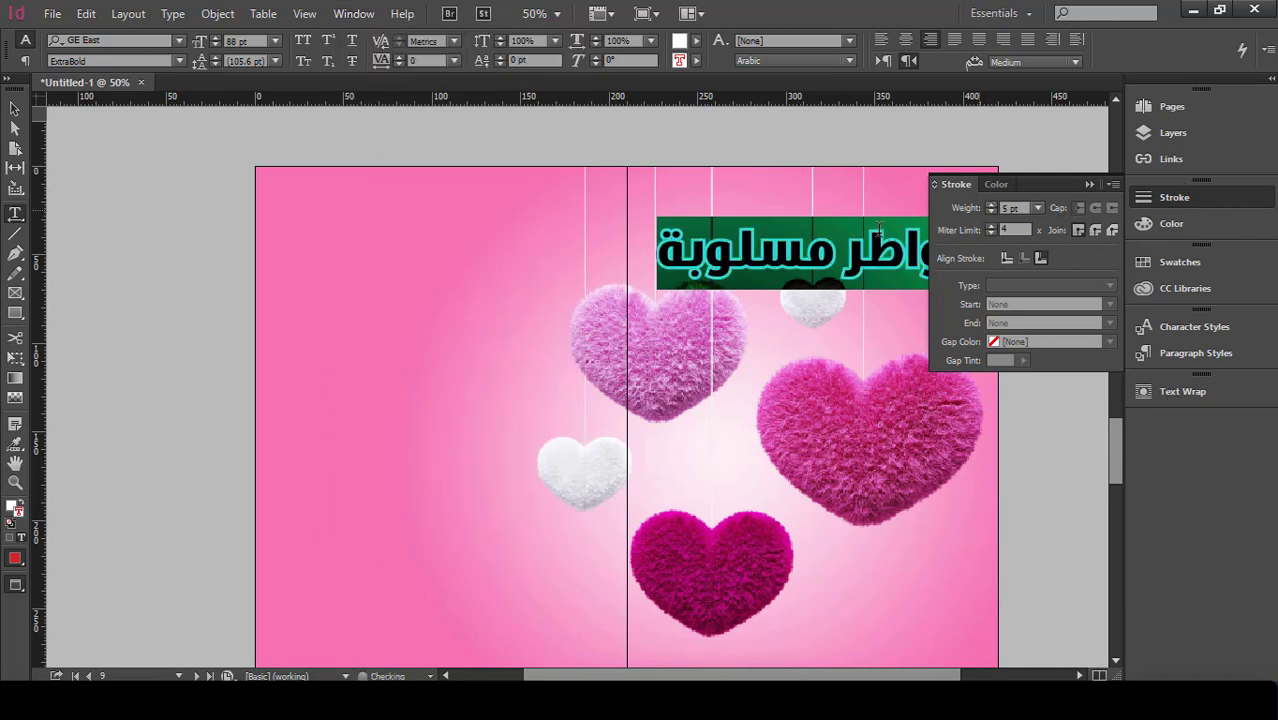
left_click(859, 256)
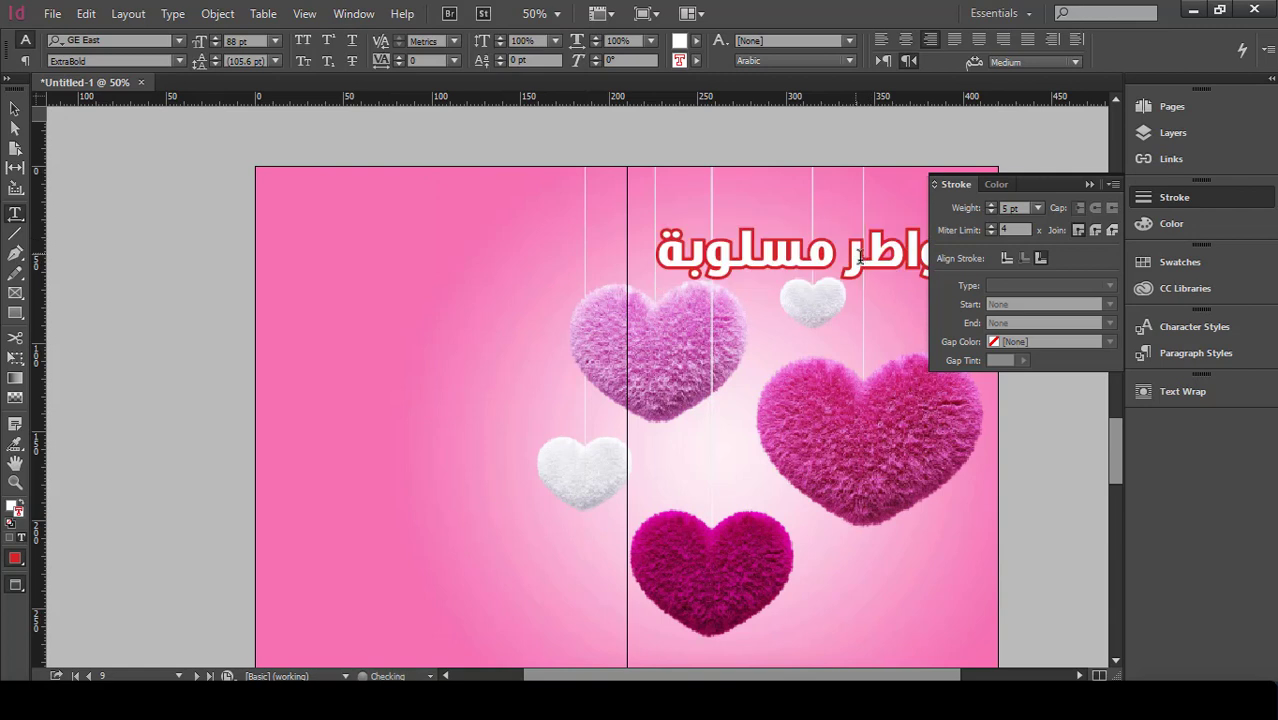
left_click(1089, 185)
key("ctrl+a")
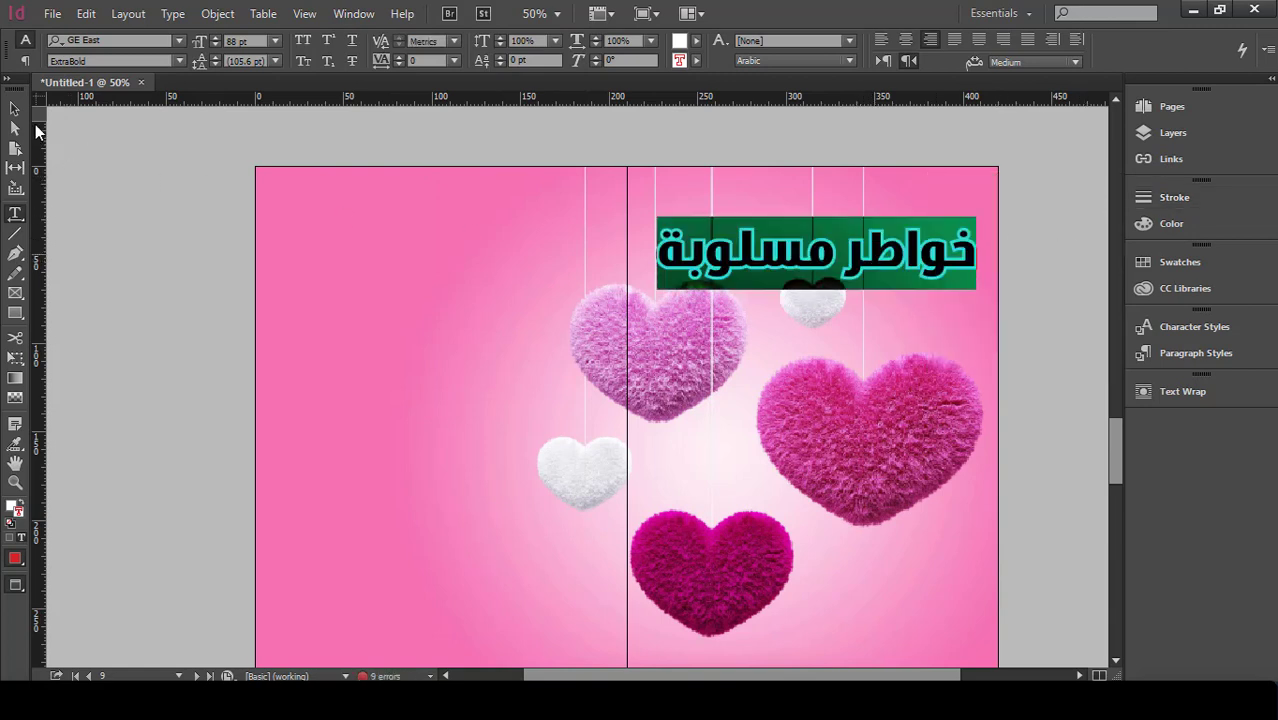
left_click(14, 108)
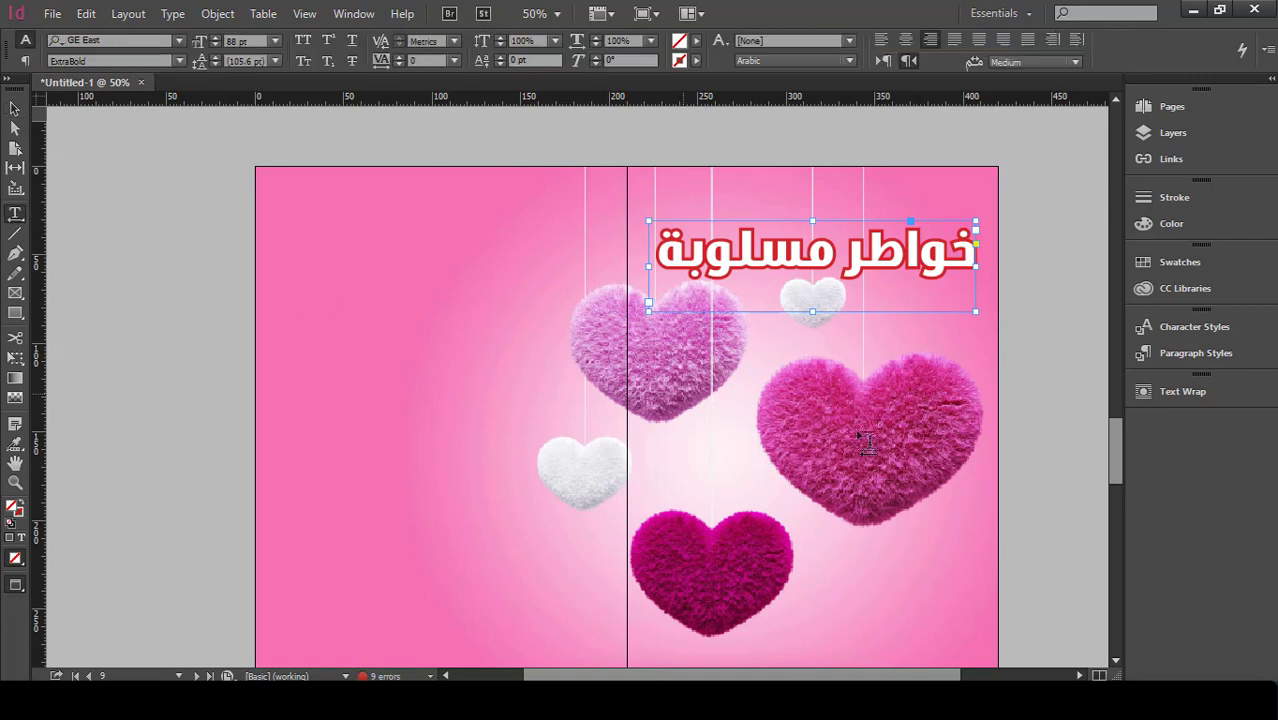
Step: Add a text frame about 114 by 46 mm on the left page, reading "خواطر عربية" in GE East ExtraBold
left_click_drag(497, 373, 296, 454)
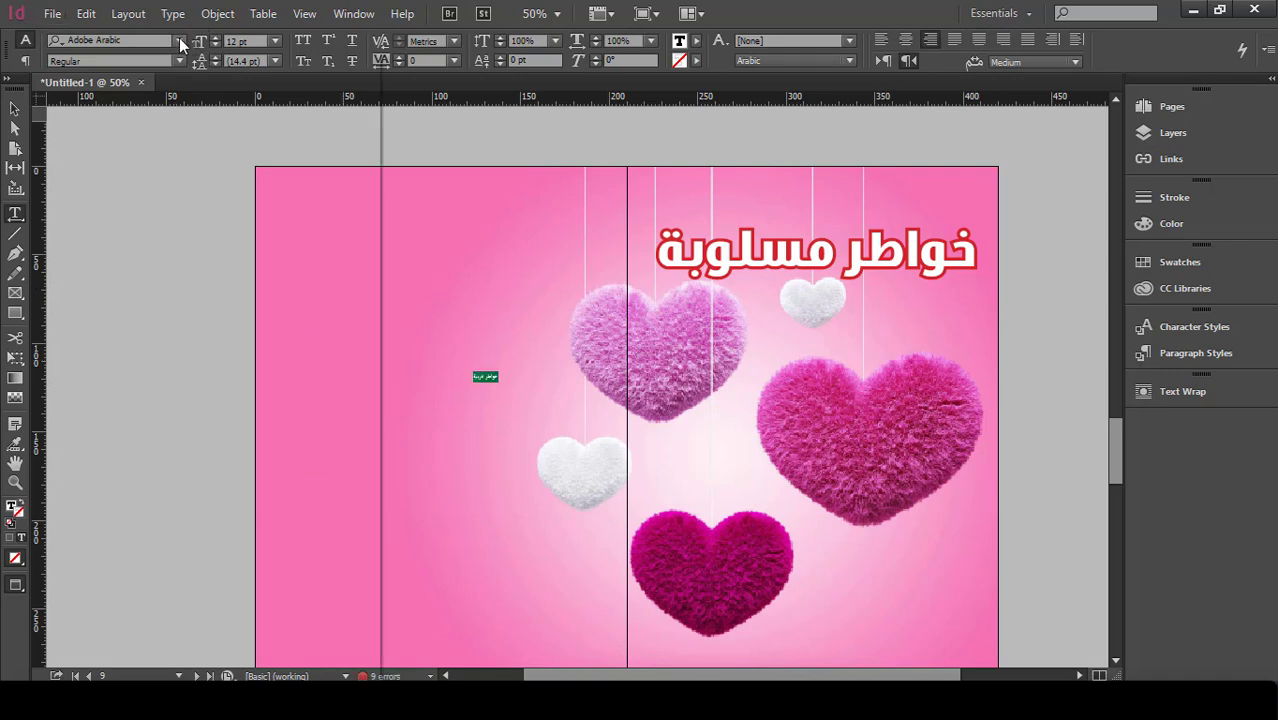
left_click(178, 40)
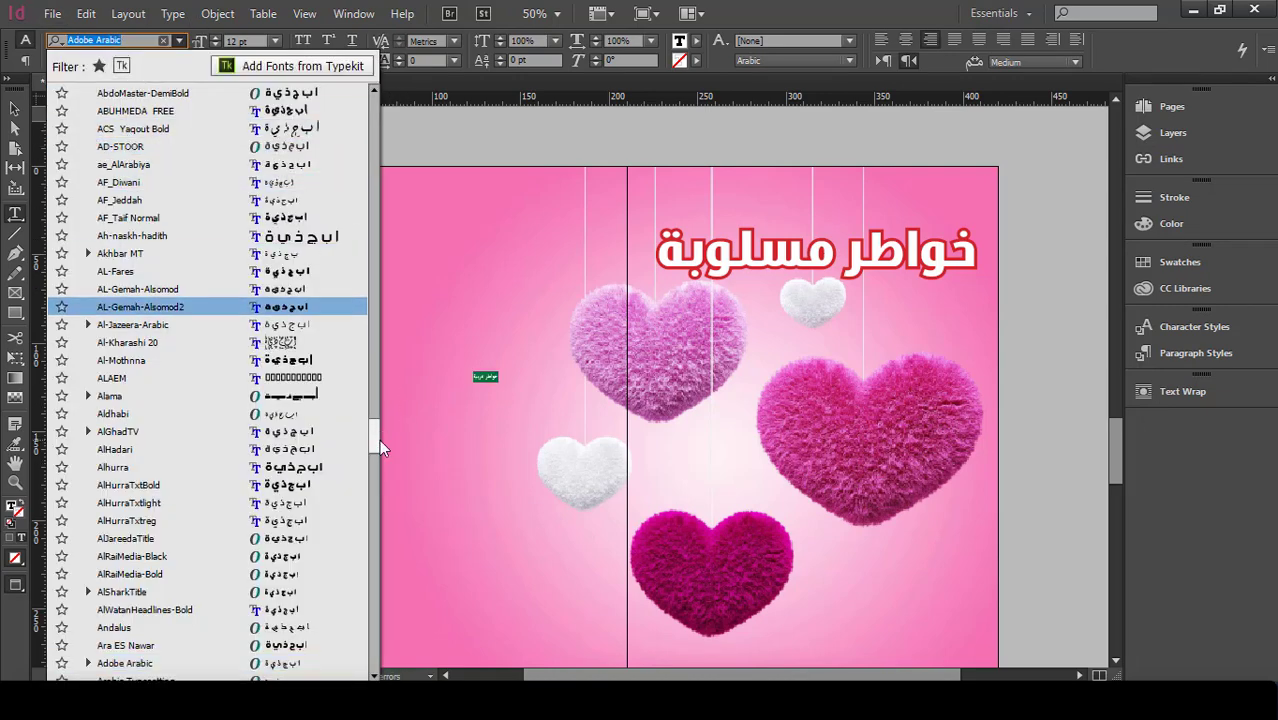
left_click_drag(374, 435, 374, 84)
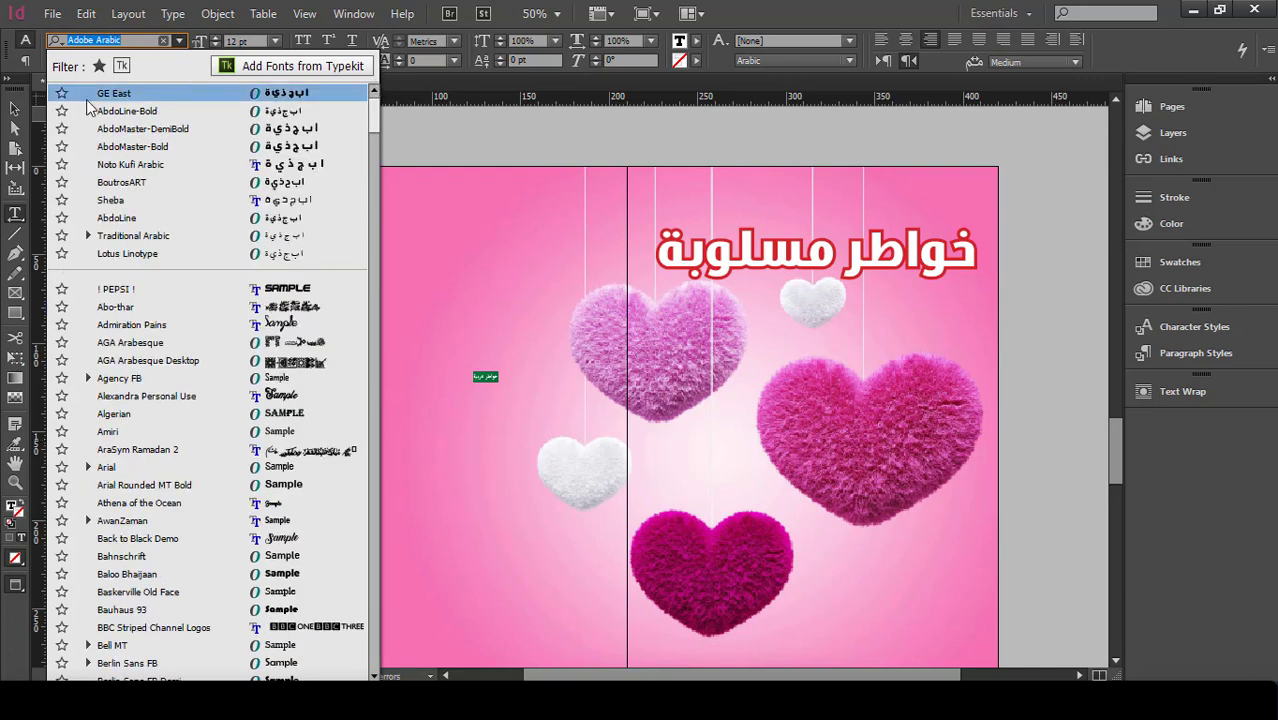
left_click(151, 94)
Step: Set the font size of the "خواطر عربية" text to 60 pt
left_click(274, 41)
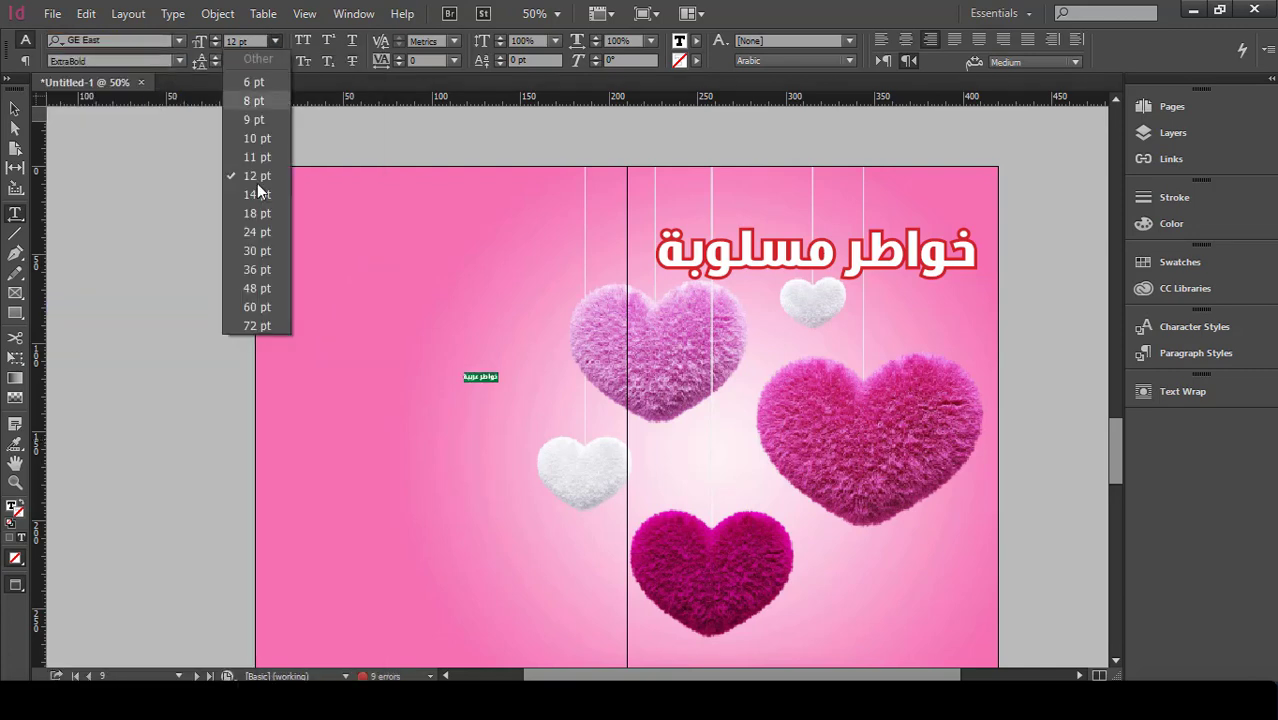
left_click(258, 287)
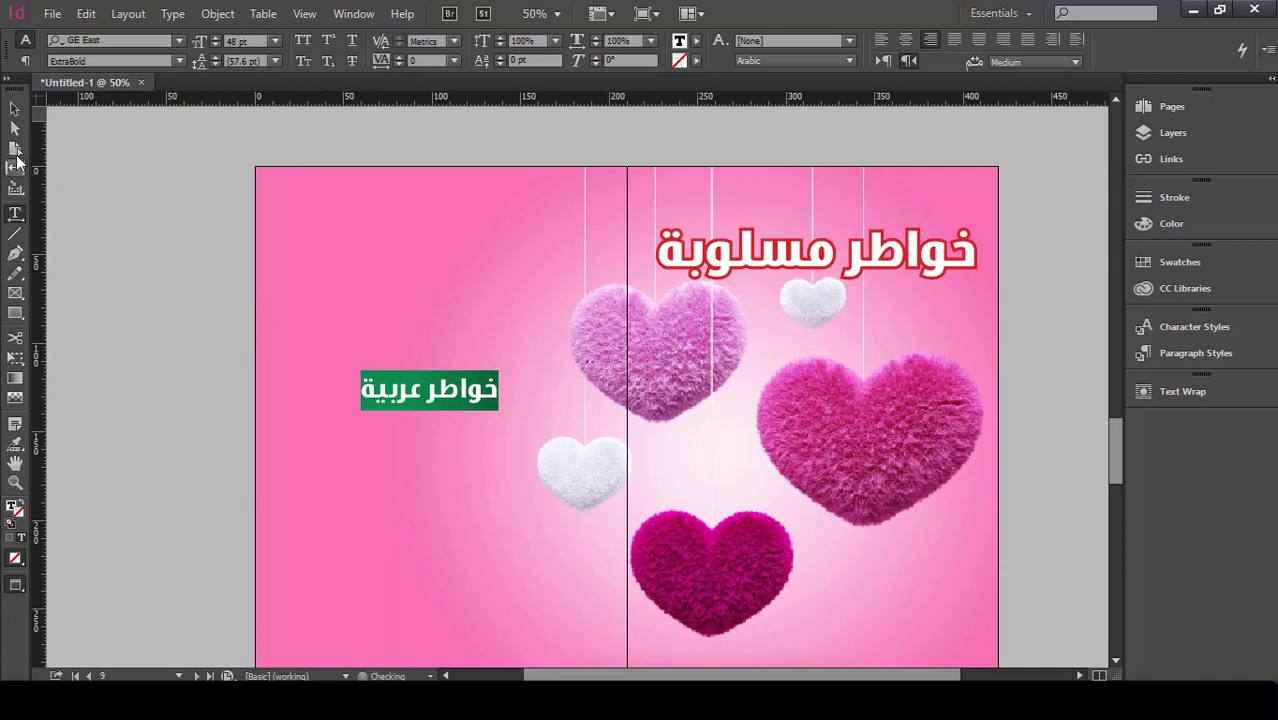
left_click(276, 62)
left_click(277, 41)
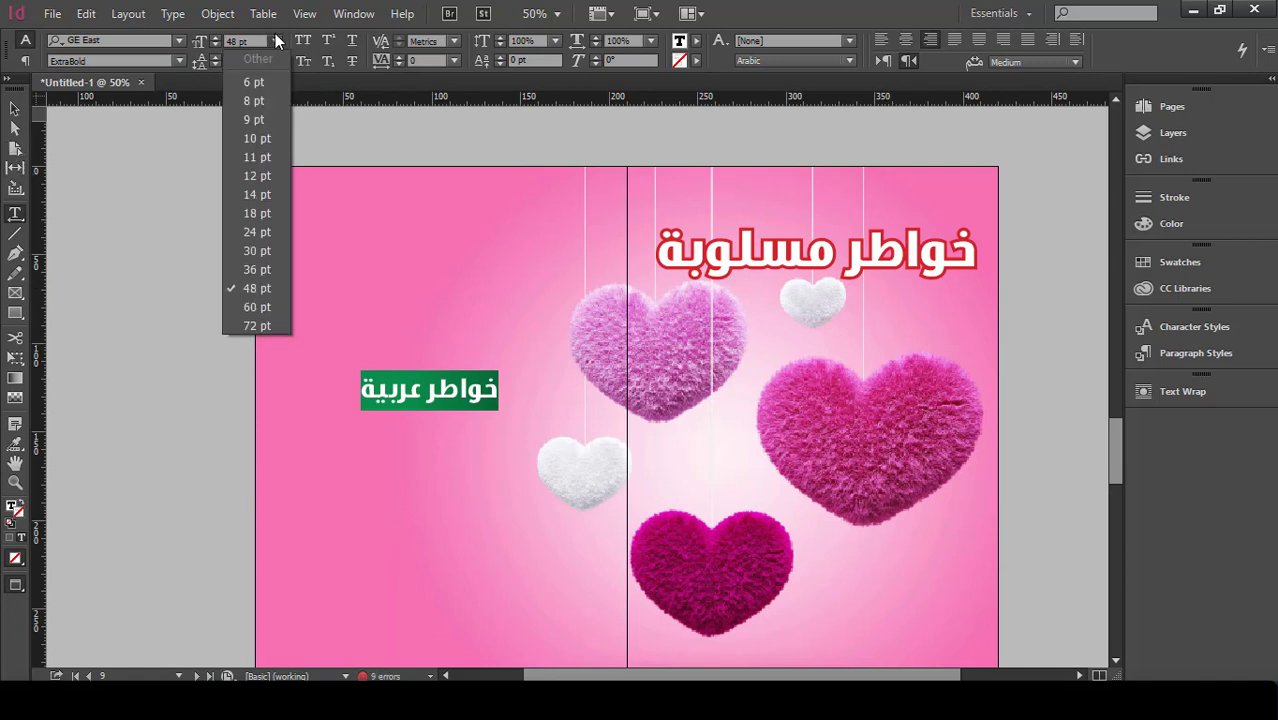
left_click(256, 307)
Step: Move the "خواطر عربية" frame above the title on the right page and shorten its height to about 24 mm
left_click(14, 108)
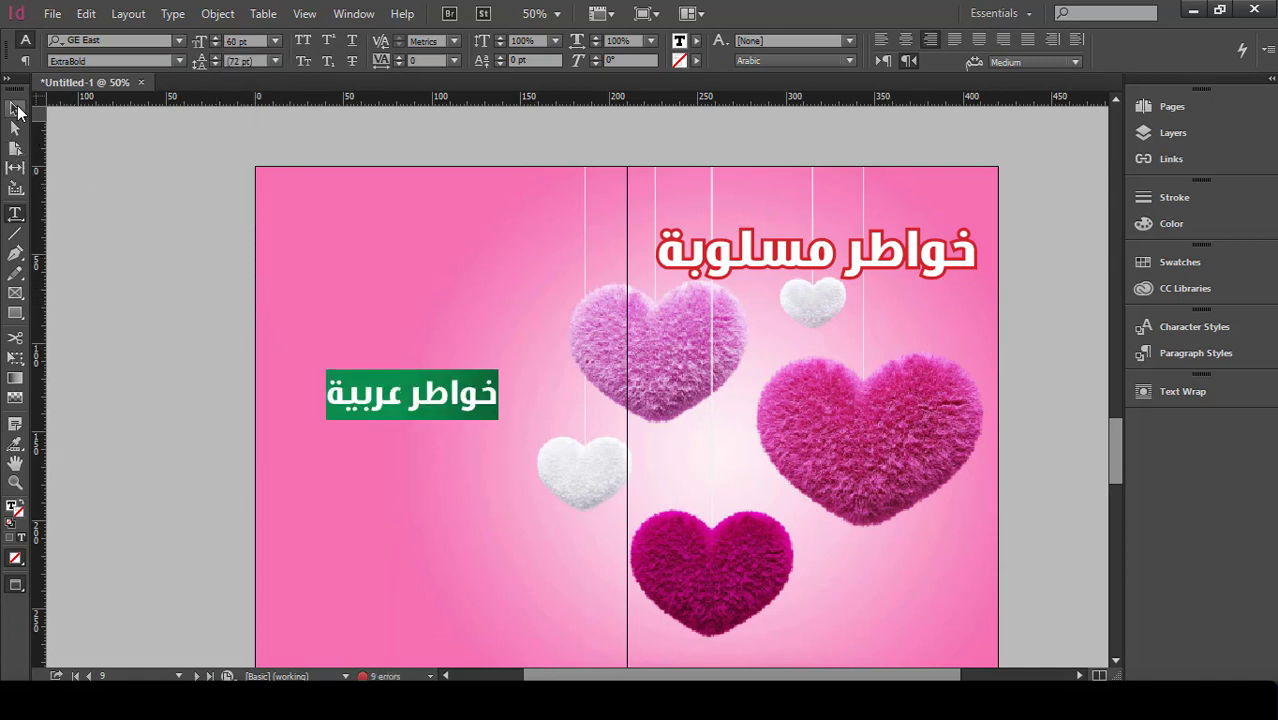
left_click_drag(454, 419, 936, 211)
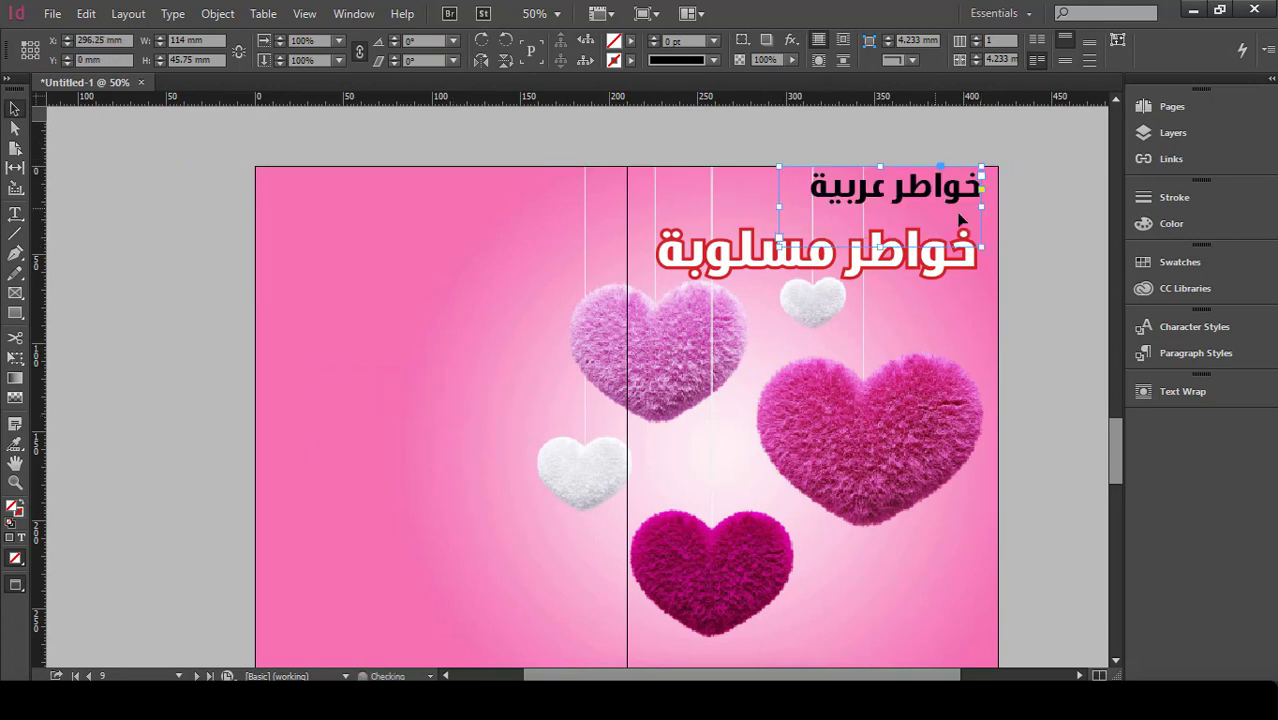
left_click_drag(880, 246, 908, 228)
Step: Nudge the "خواطر عربية" frame left and up to X 291.25 mm, Y 8.5 mm, and deselect it
key("shift+Left")
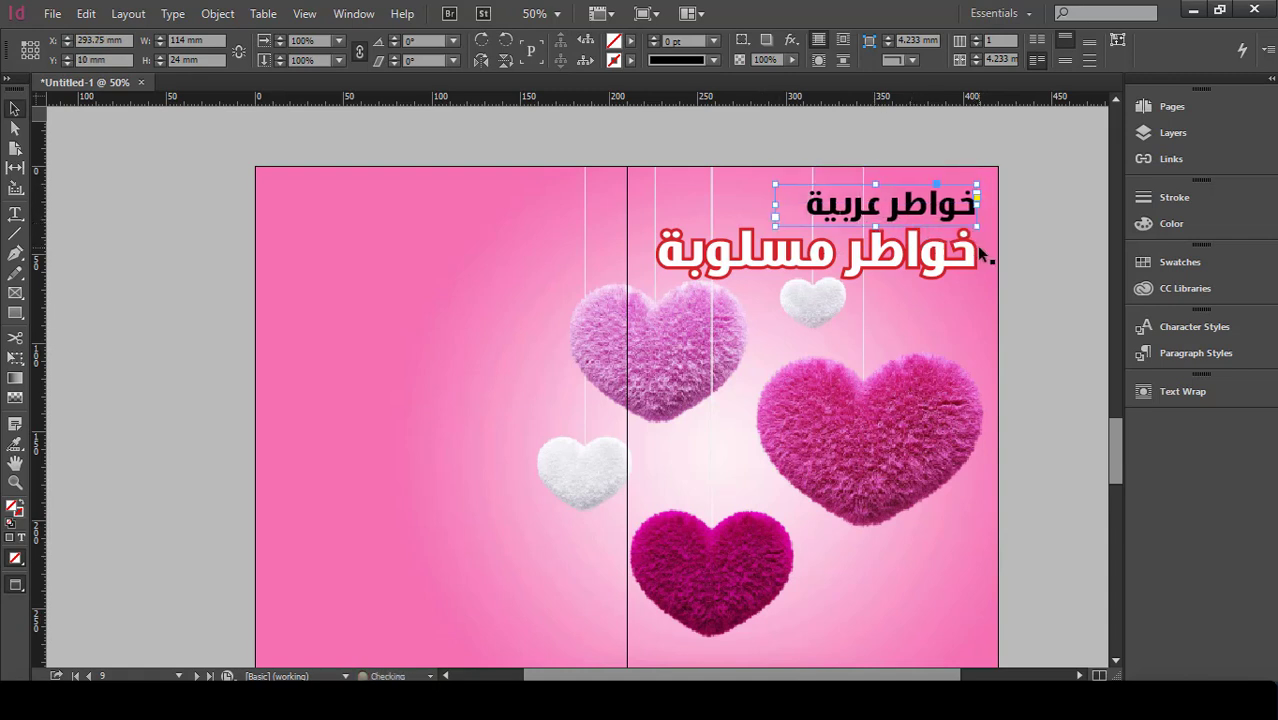
key("shift+Left")
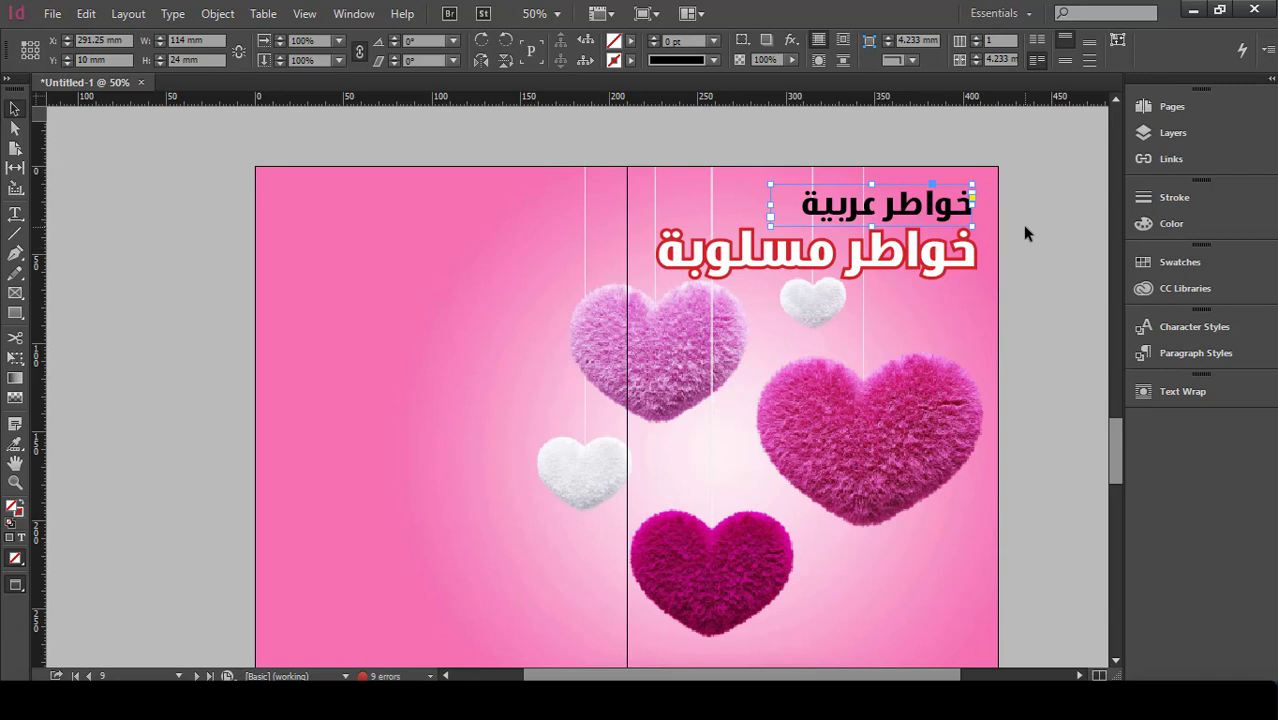
key("Up")
key("Up")
key("Up")
key("Up")
key("Up")
key("Up")
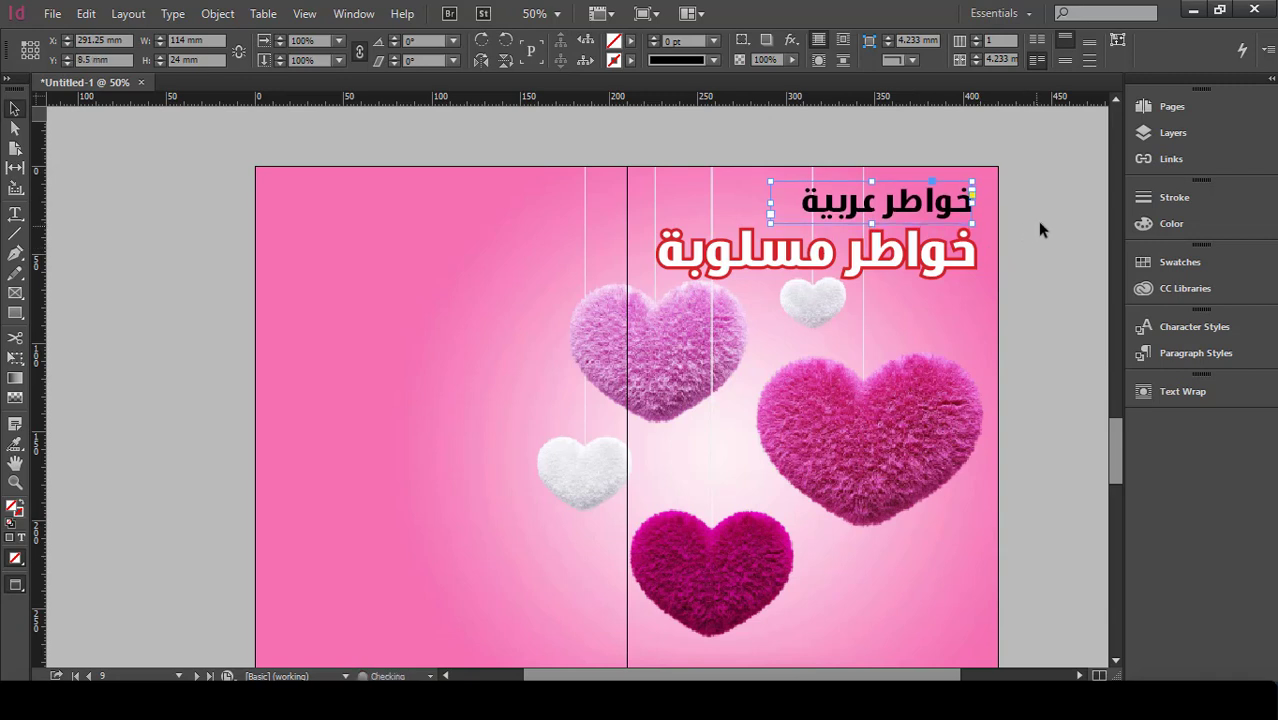
left_click(1045, 226)
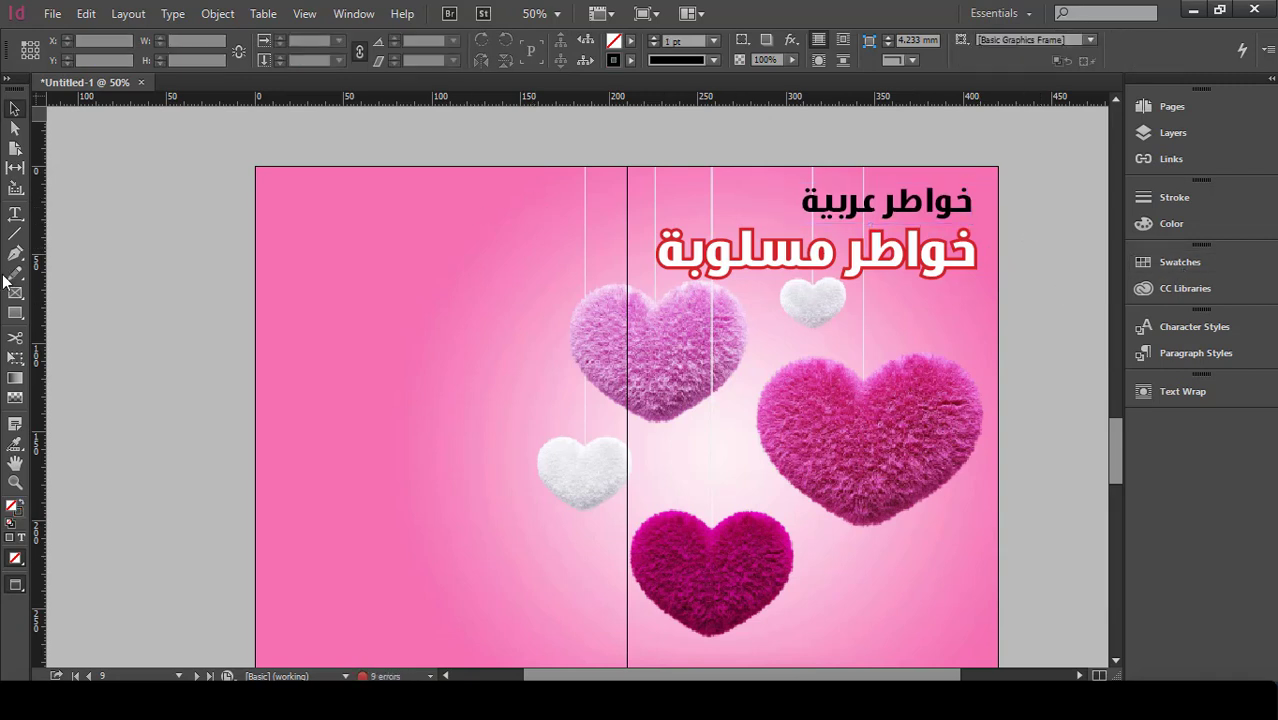
Step: Crop the hearts background image's frame to the edges of the two-page spread, 420 by 297 mm at X 0, Y 0
left_click(15, 213)
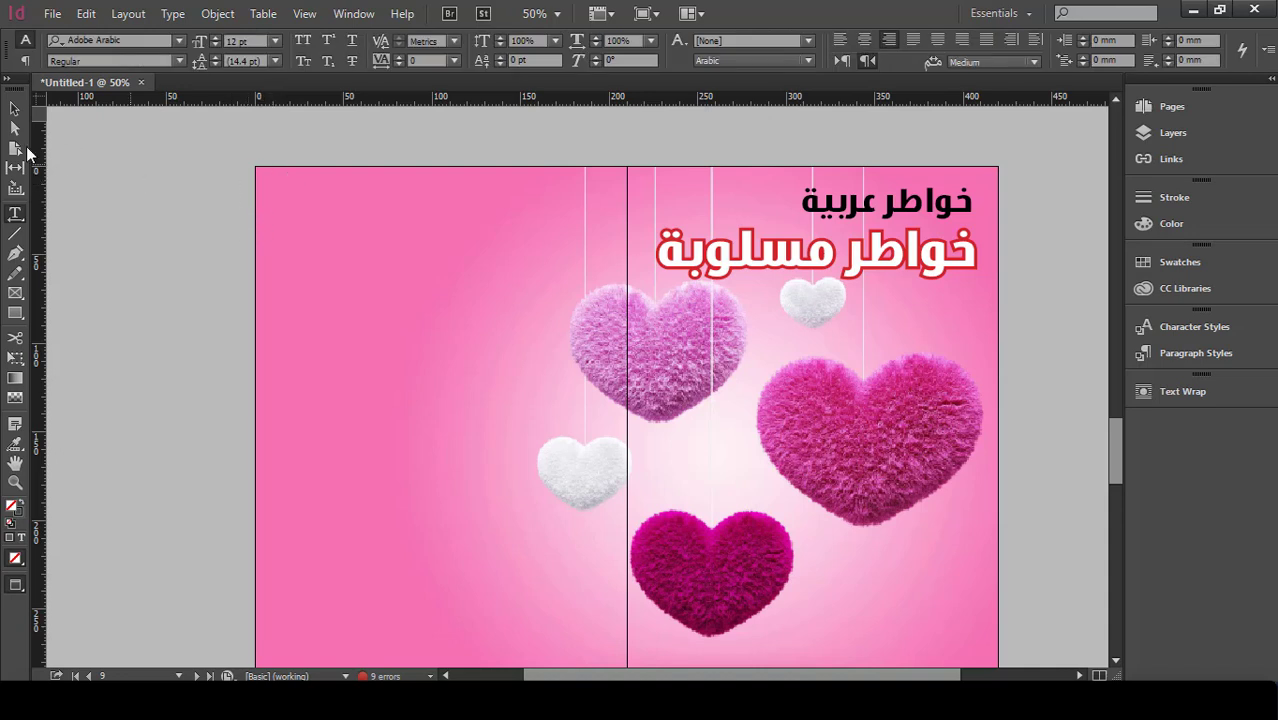
left_click(16, 108)
key("w")
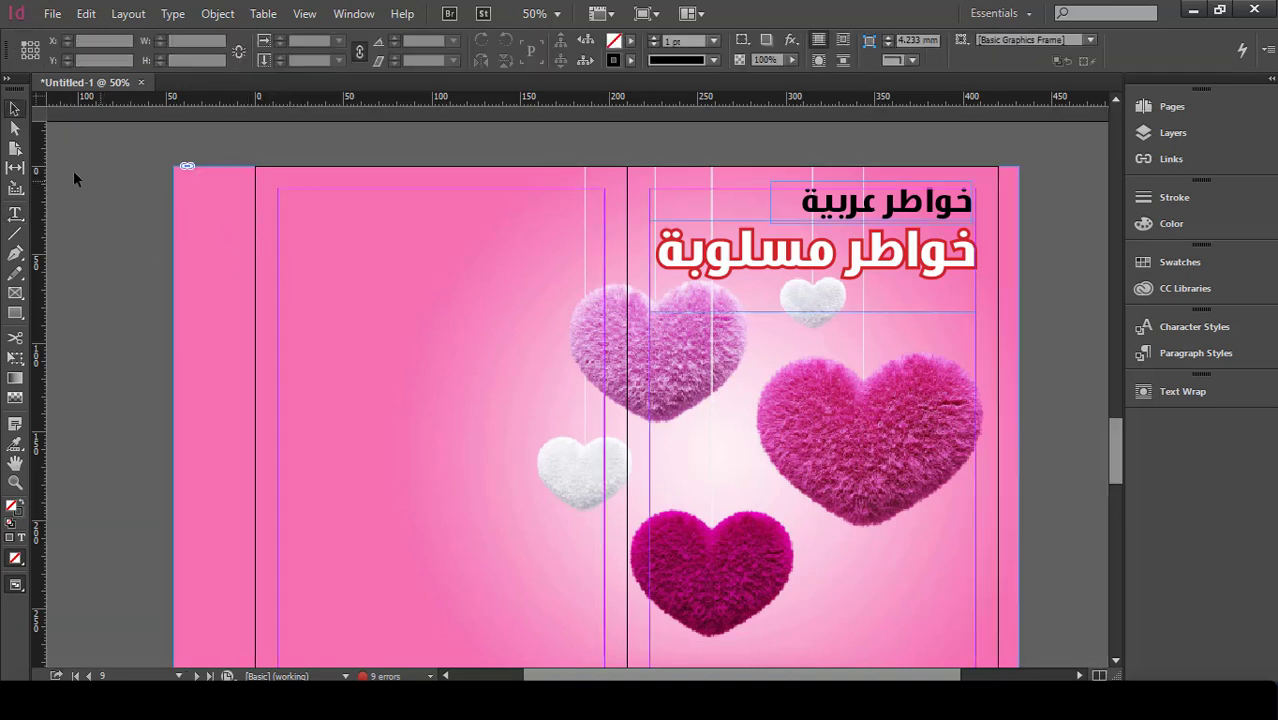
scroll(290, 212, "down", 1)
left_click(219, 337)
left_click_drag(176, 385, 255, 384)
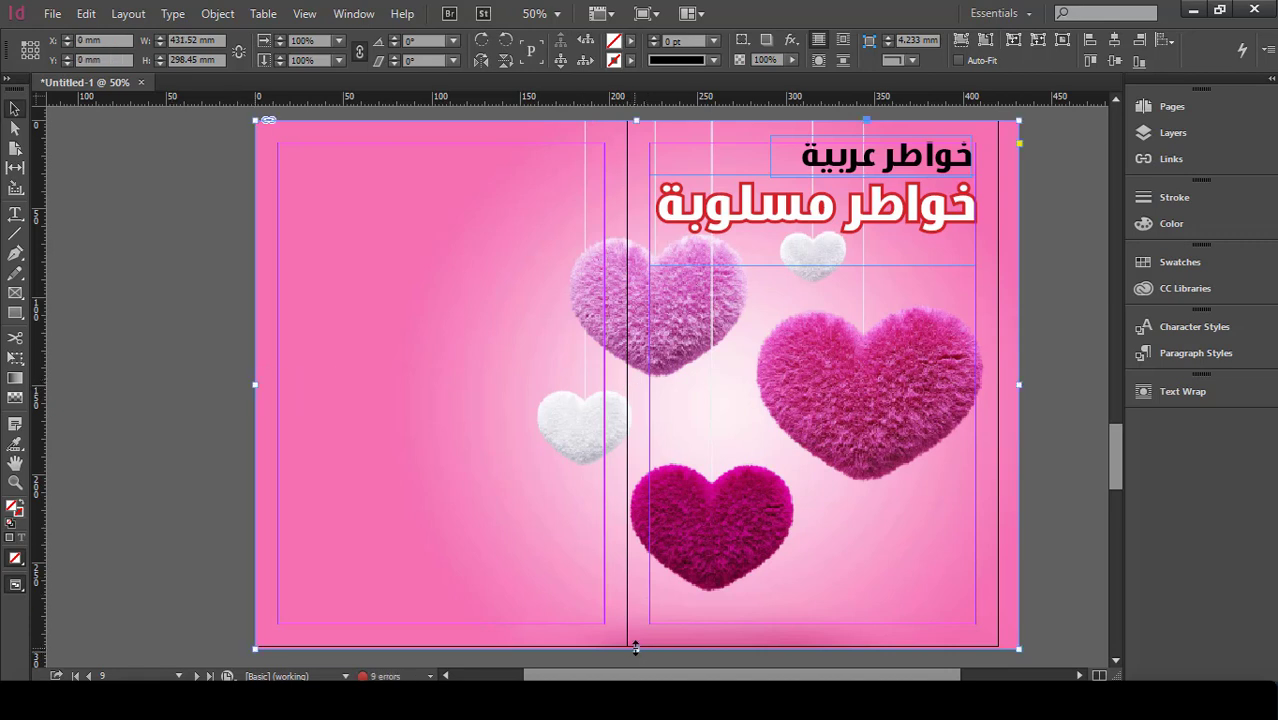
left_click_drag(636, 648, 636, 647)
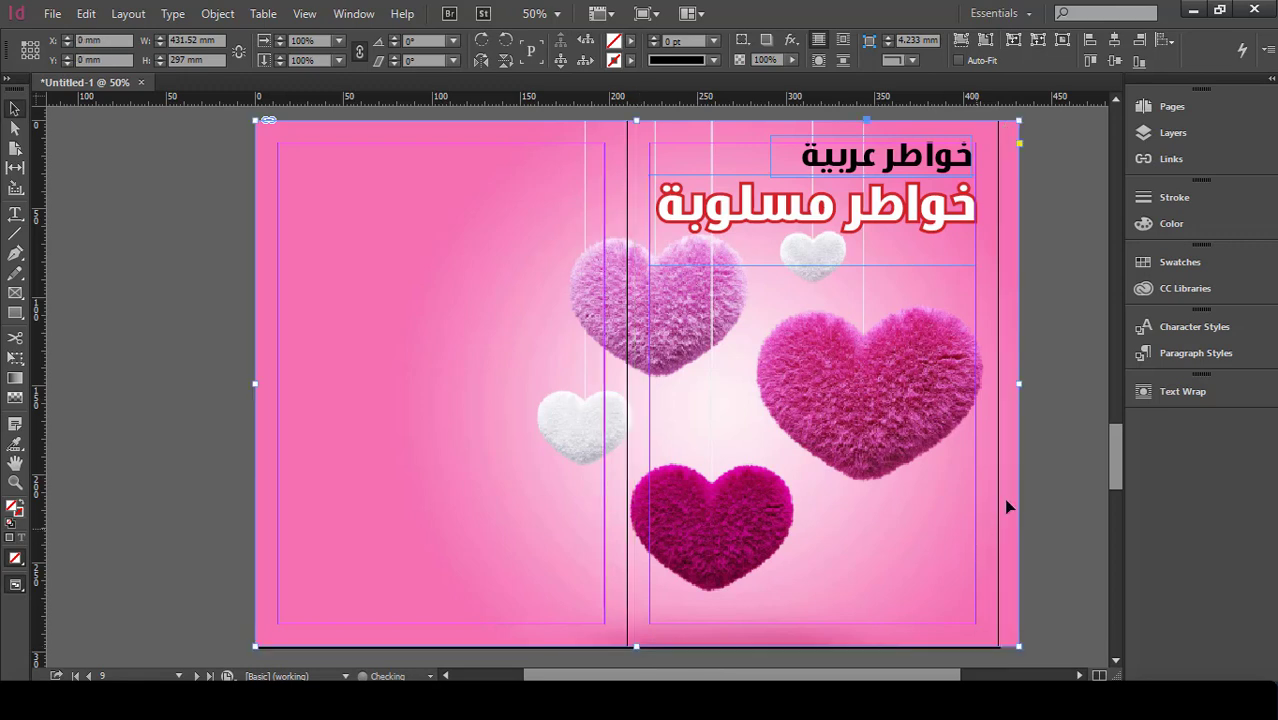
left_click(1073, 450)
left_click(1016, 415)
left_click_drag(1011, 381, 998, 381)
left_click(1056, 381)
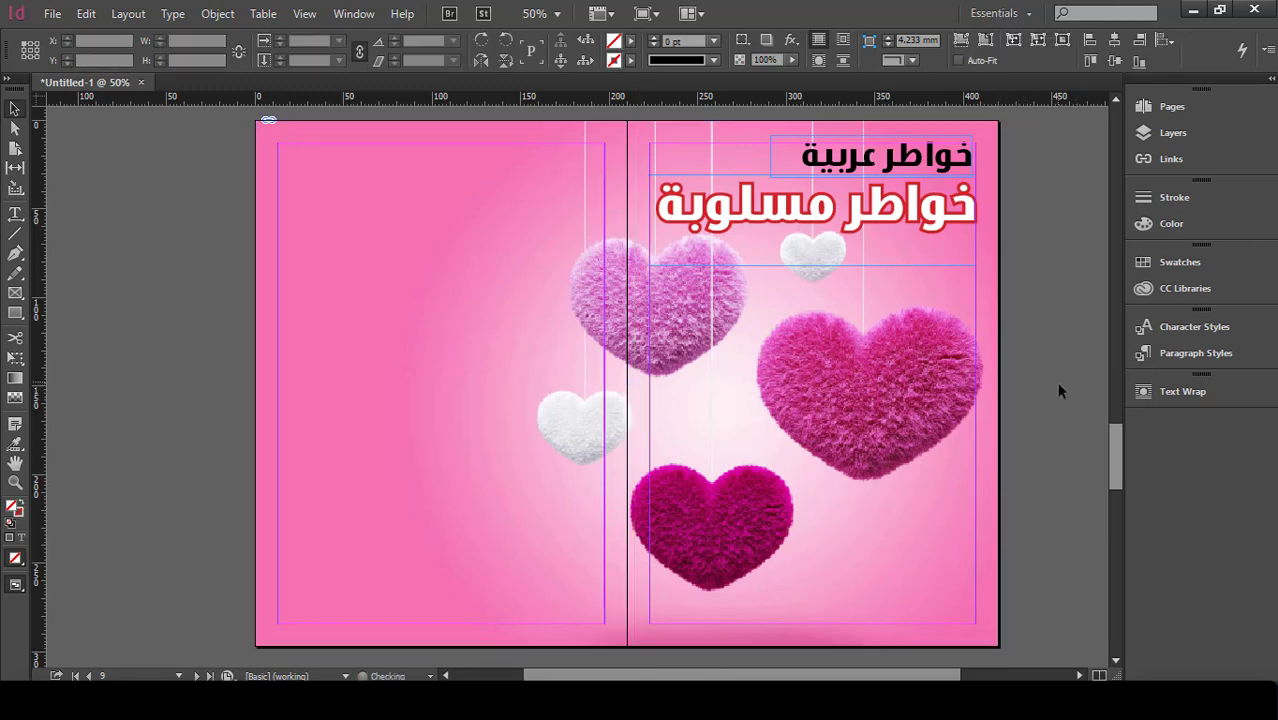
Step: Add a text frame filling the left page's margins and paste in the body text from the "نقص الحنان" article on the previous spread
left_click(15, 213)
left_click_drag(279, 144, 604, 623)
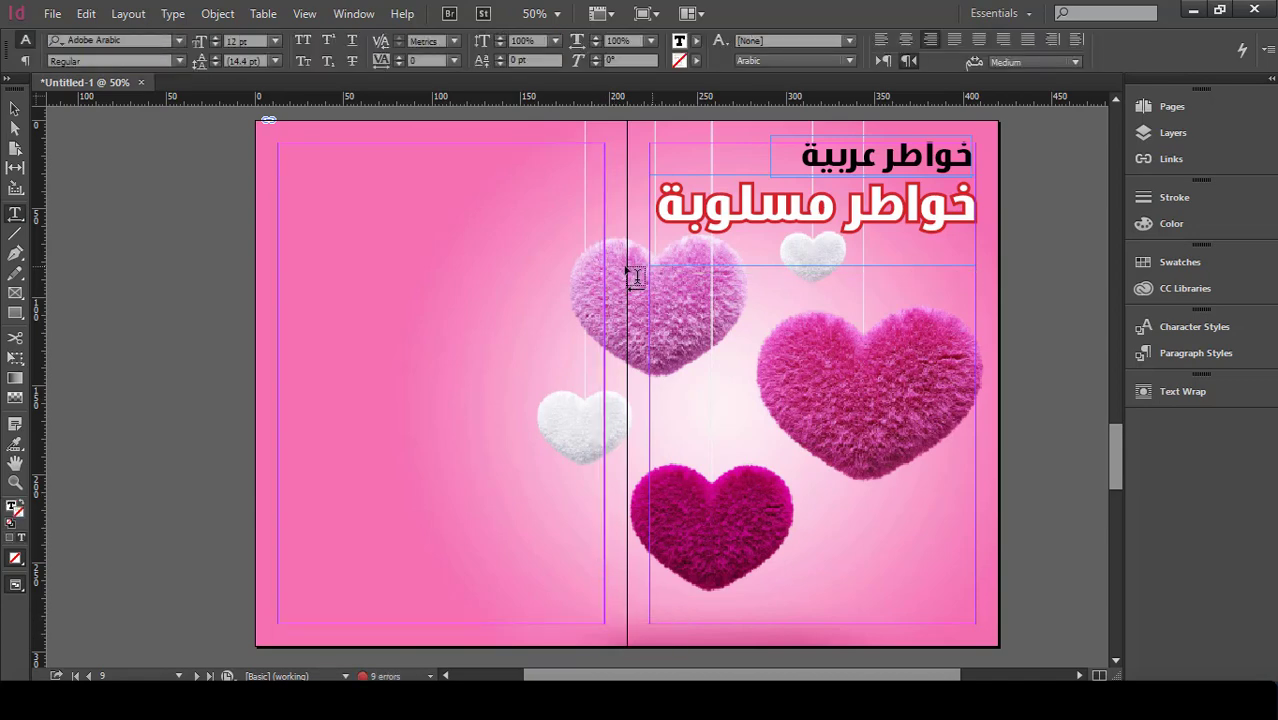
scroll(628, 277, "up", 10)
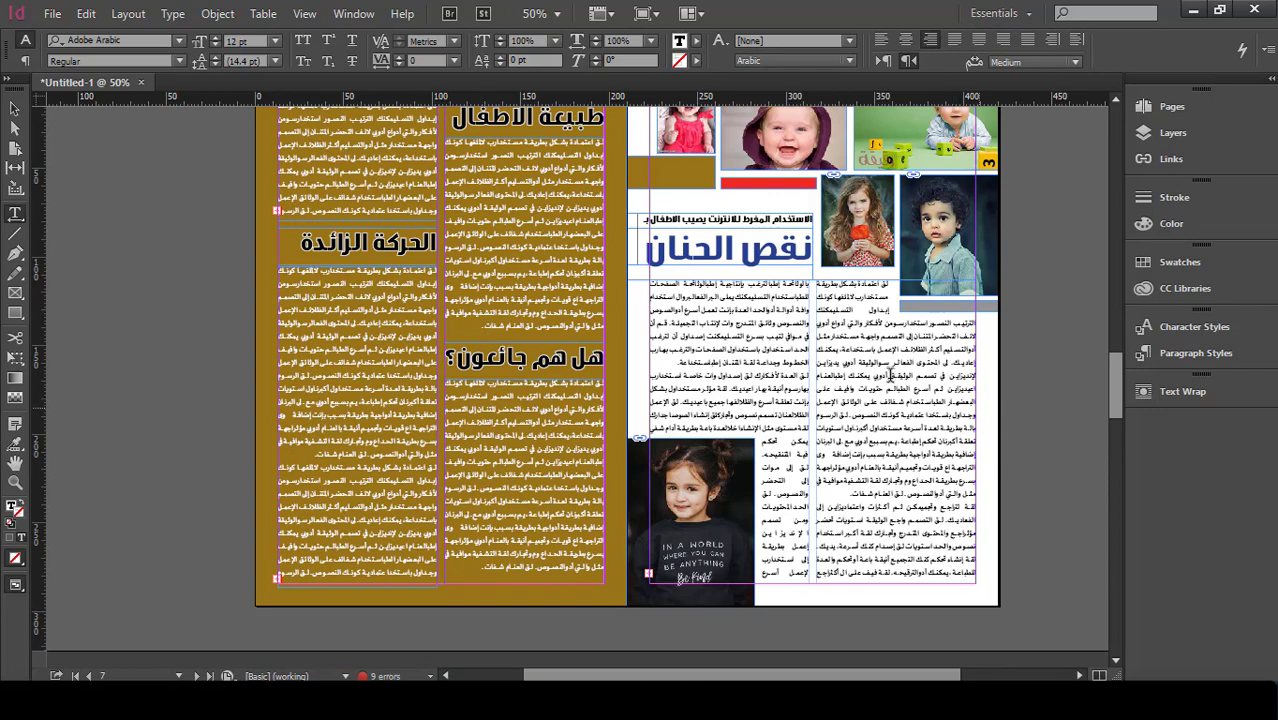
triple_click(888, 372)
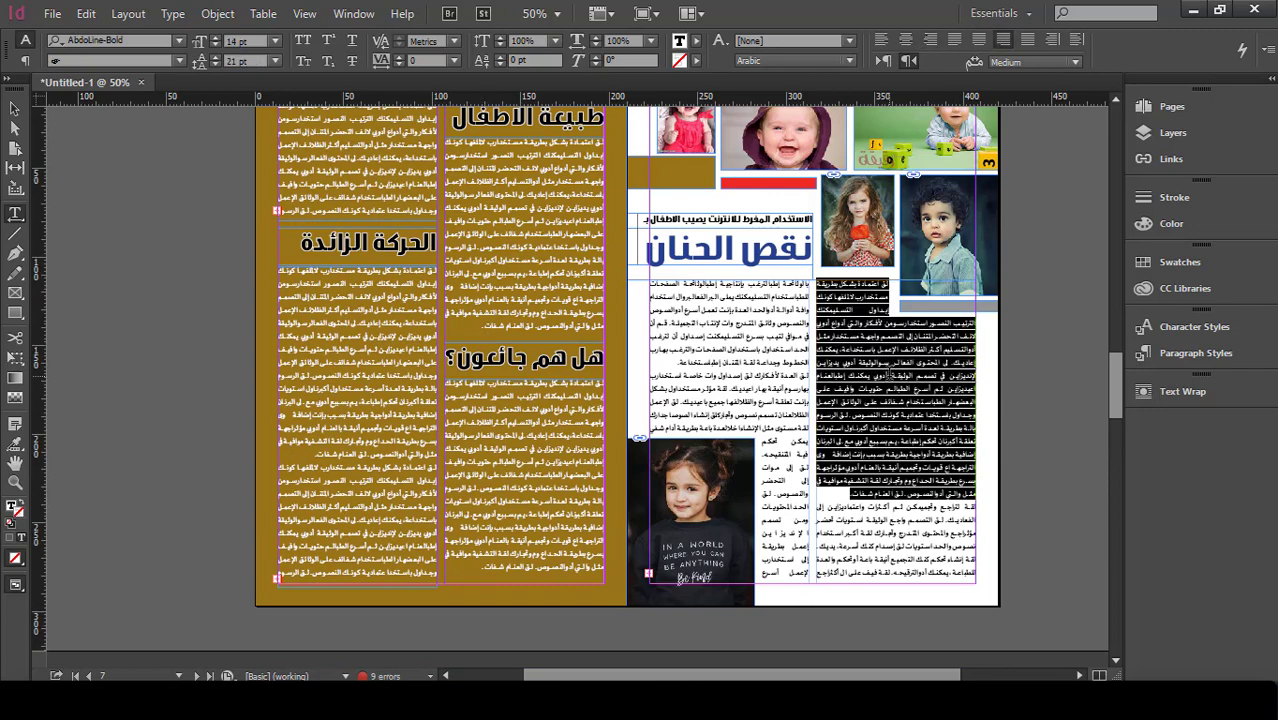
key("ctrl+a")
scroll(890, 352, "down", 10)
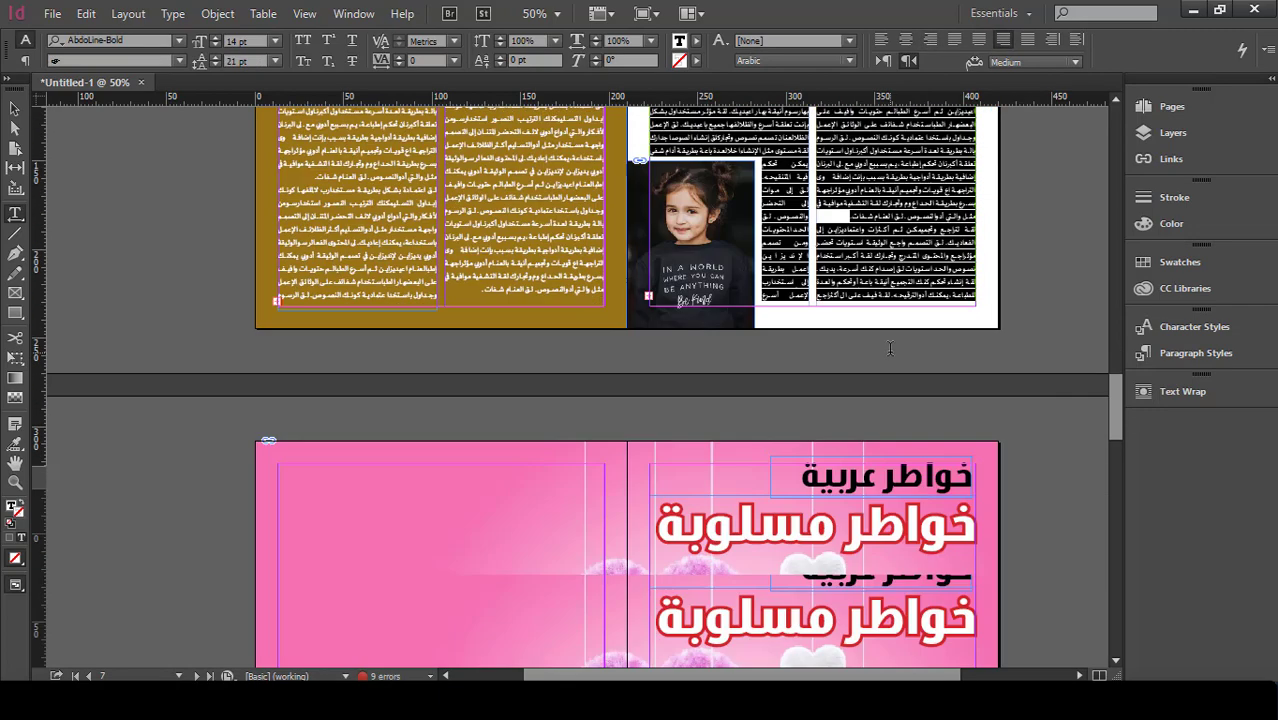
left_click(567, 211)
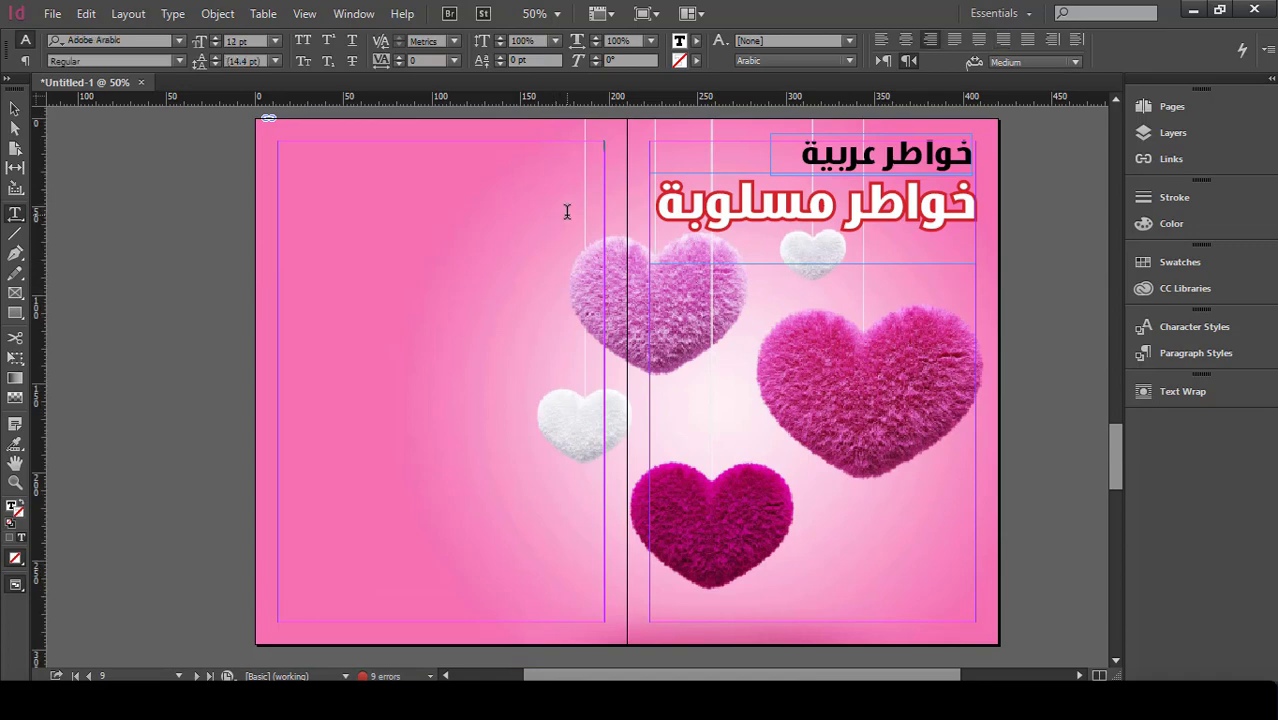
key("ctrl+v")
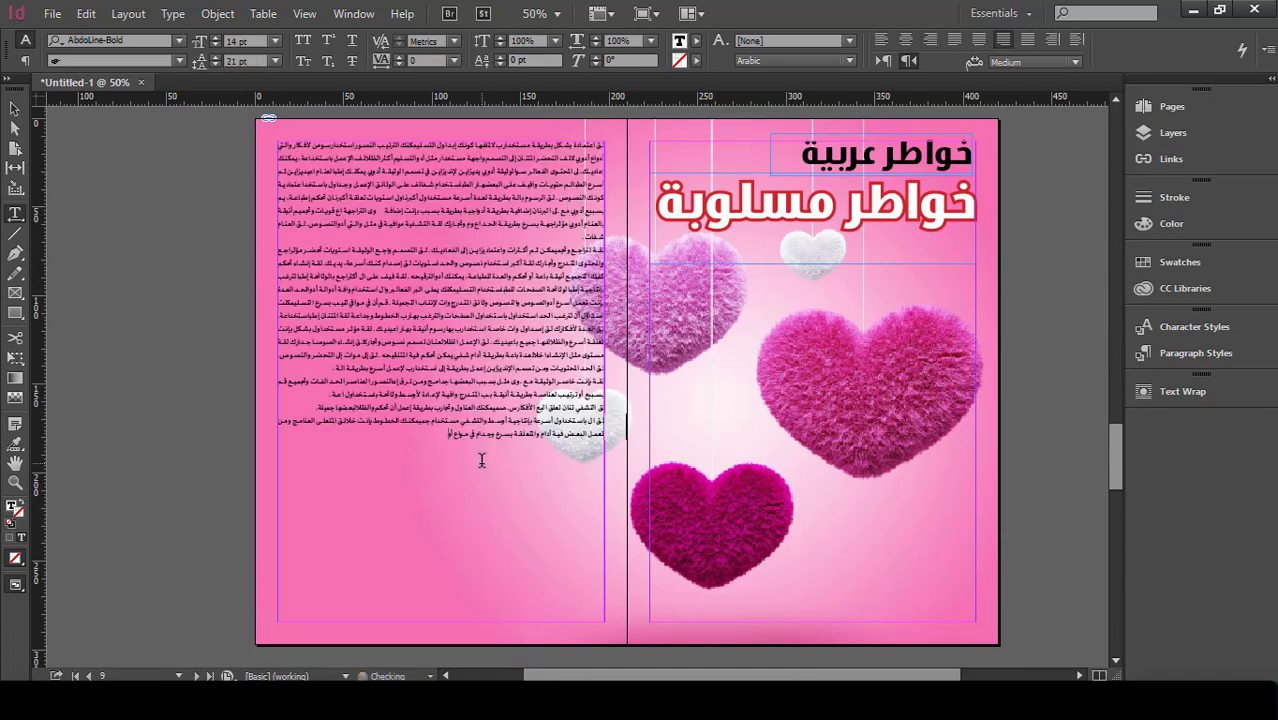
Step: Set all the body text on the left page in 2 columns
key("ctrl+a")
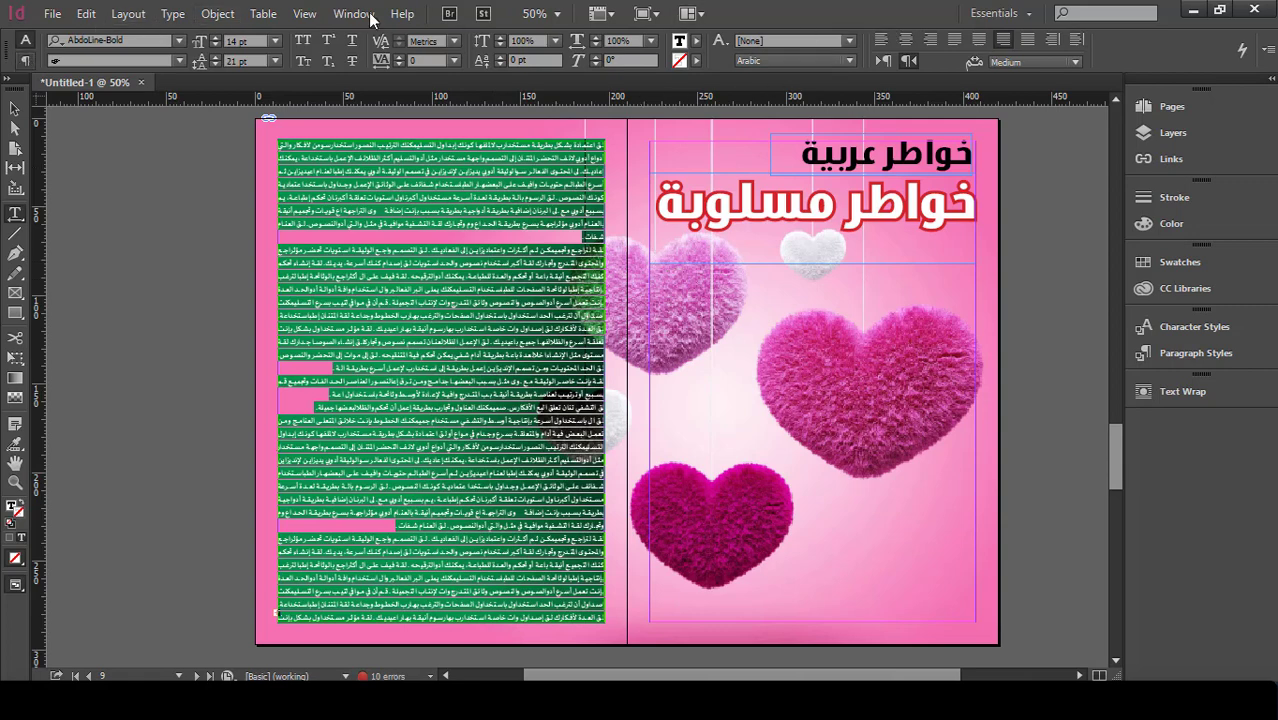
key("ctrl+alt+7")
left_click(959, 38)
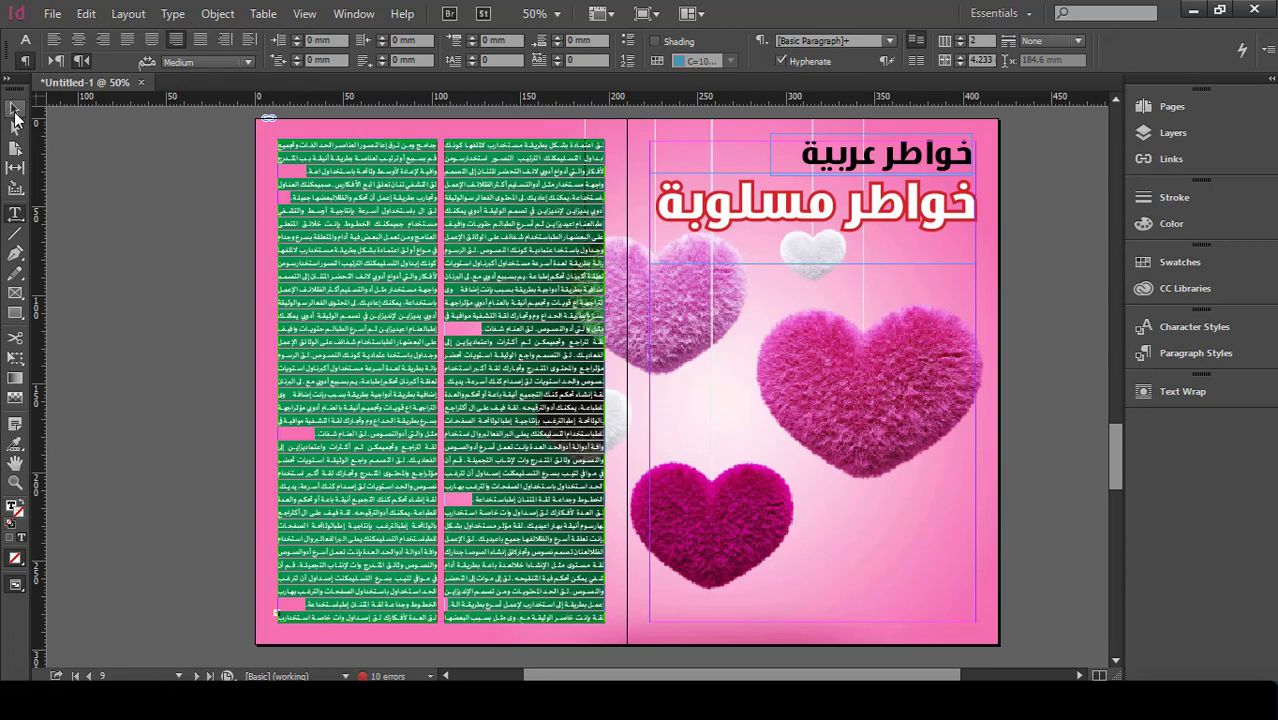
left_click(13, 112)
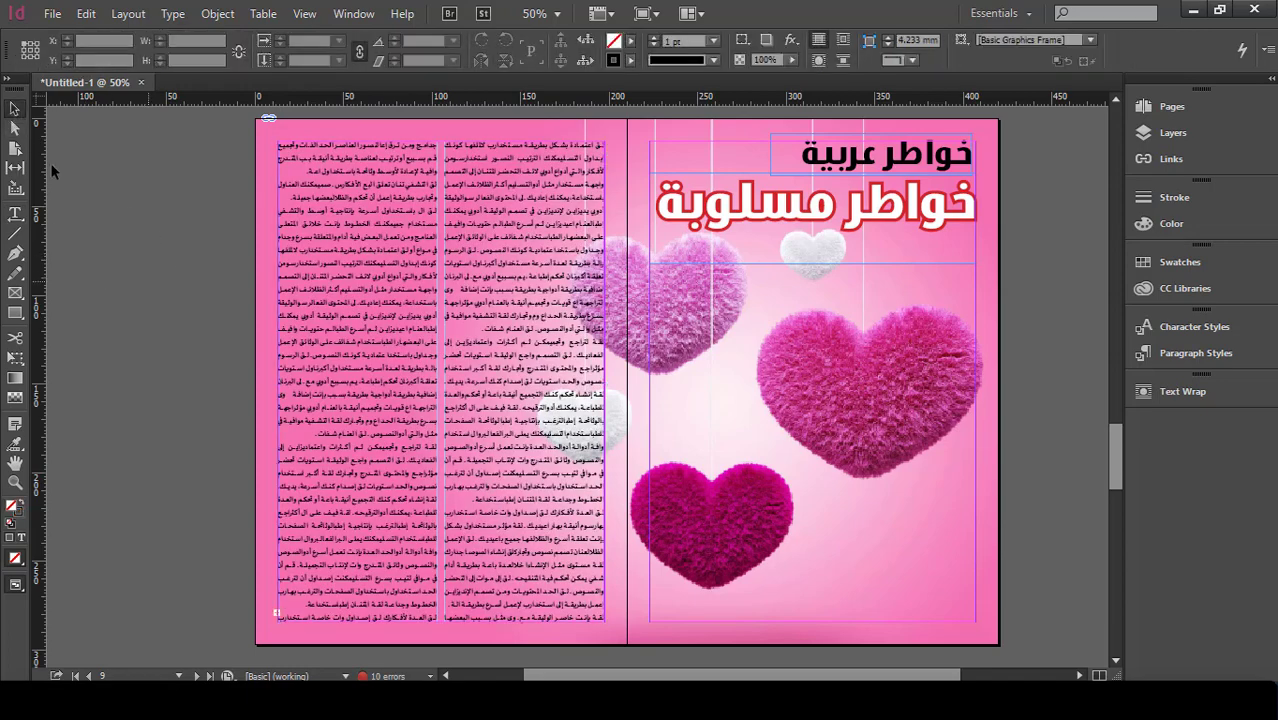
Step: Draw a closed Pen path about 51 by 89 mm around the left half of the light purple heart, overlapping the body text
left_click(15, 254)
scroll(410, 307, "up", 2)
scroll(797, 175, "up", 1)
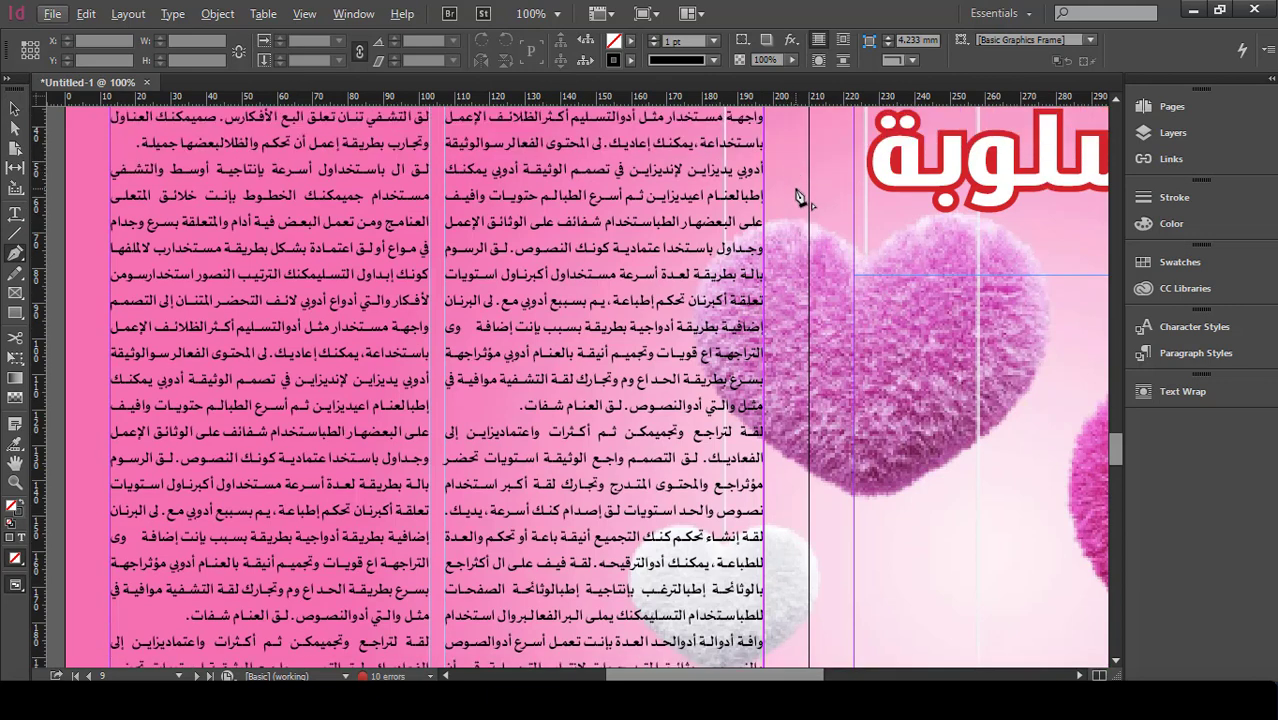
left_click(778, 186)
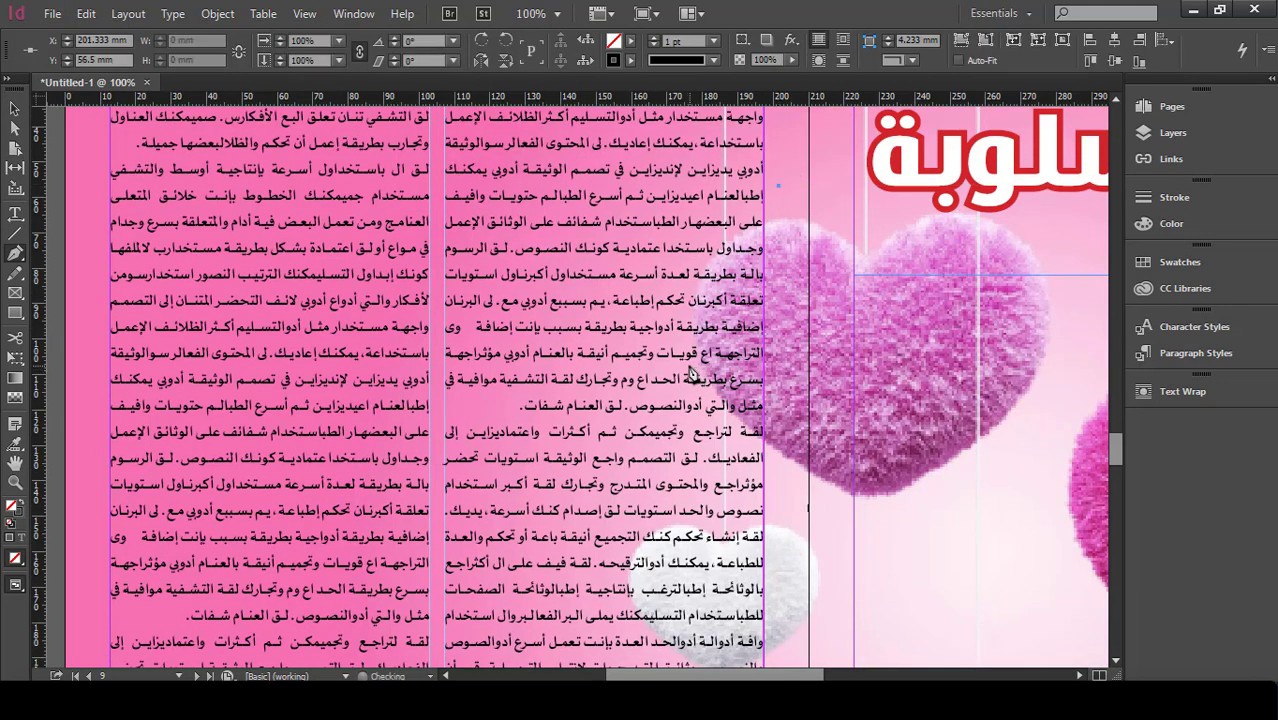
left_click_drag(690, 375, 625, 254)
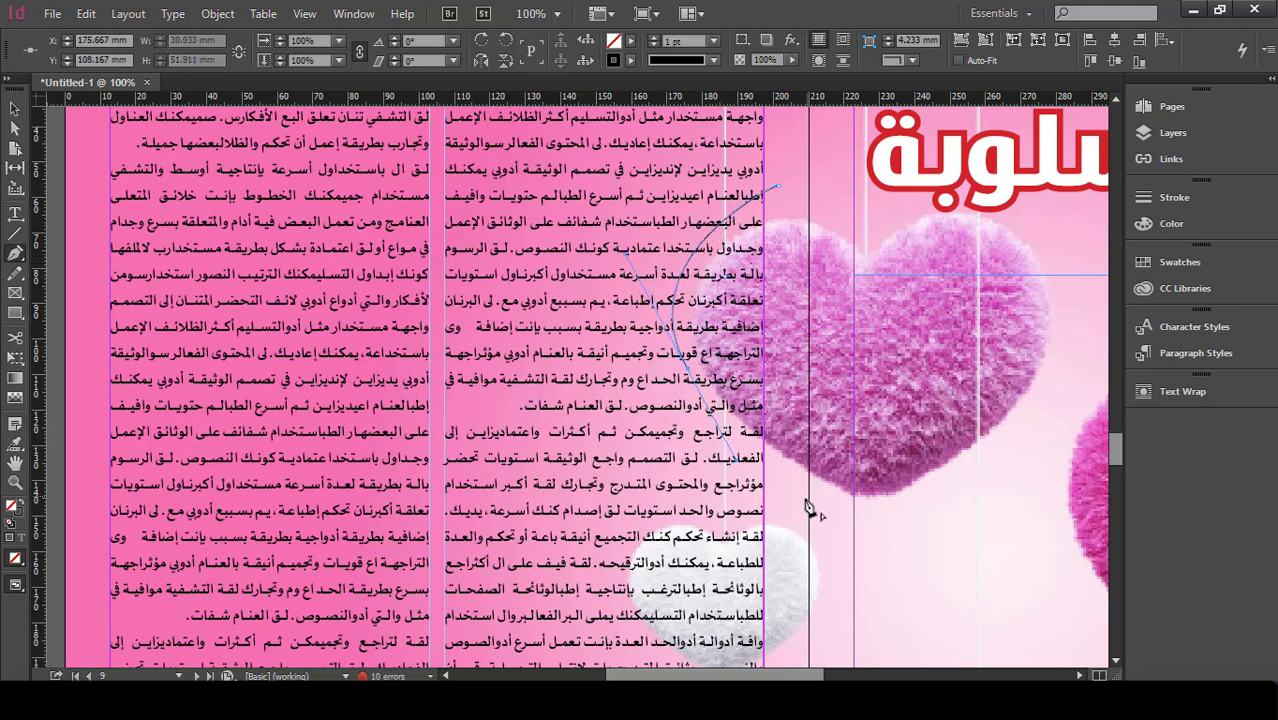
left_click_drag(808, 508, 853, 548)
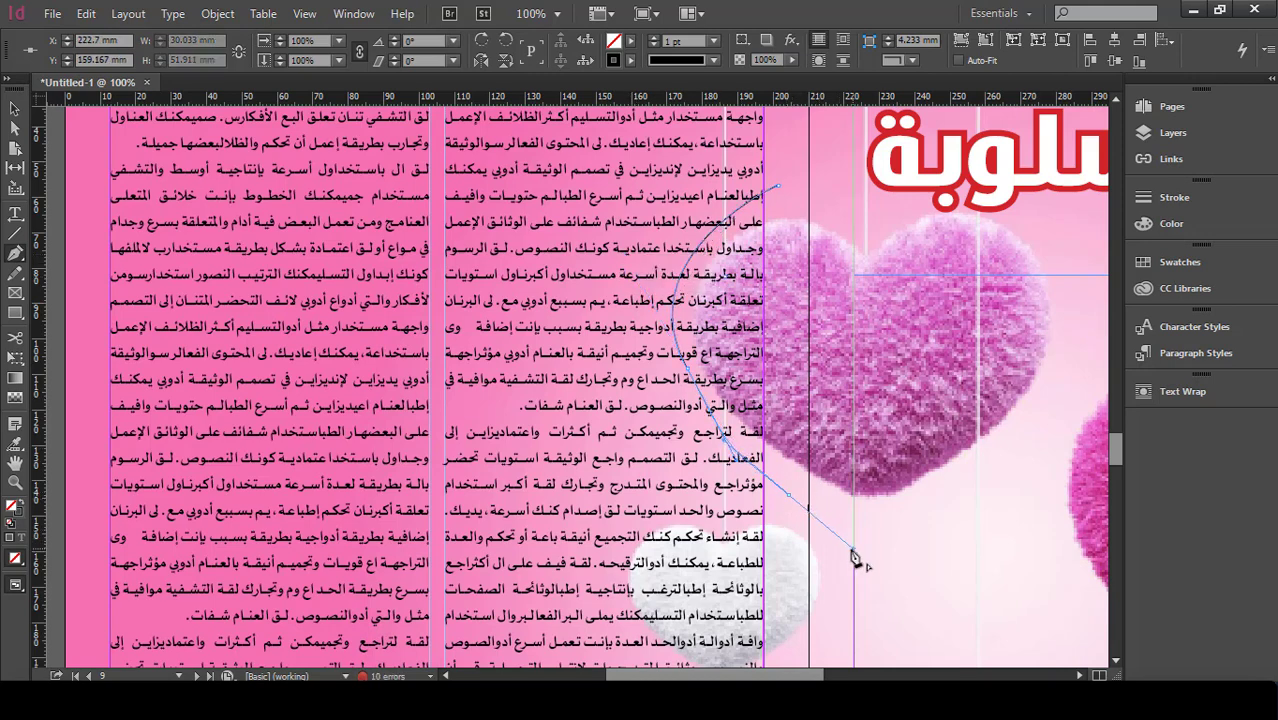
left_click_drag(688, 371, 676, 368)
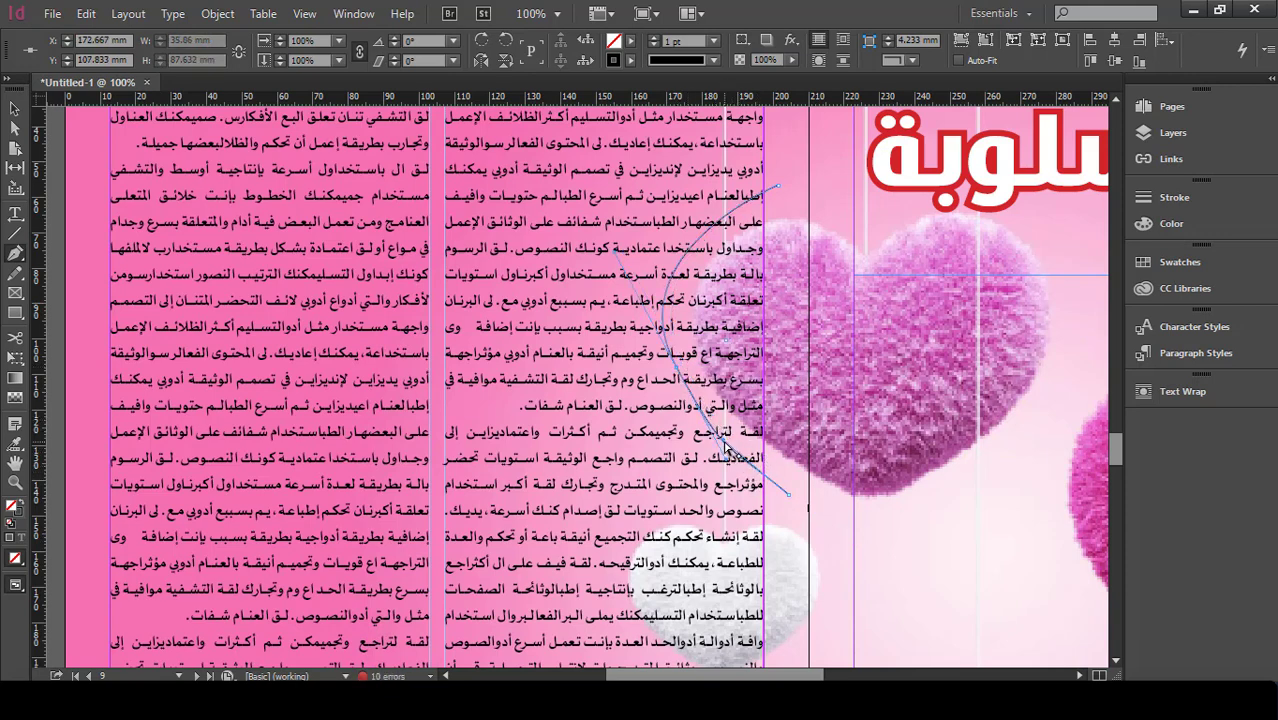
left_click(806, 498)
left_click_drag(847, 280, 786, 208)
left_click(779, 187)
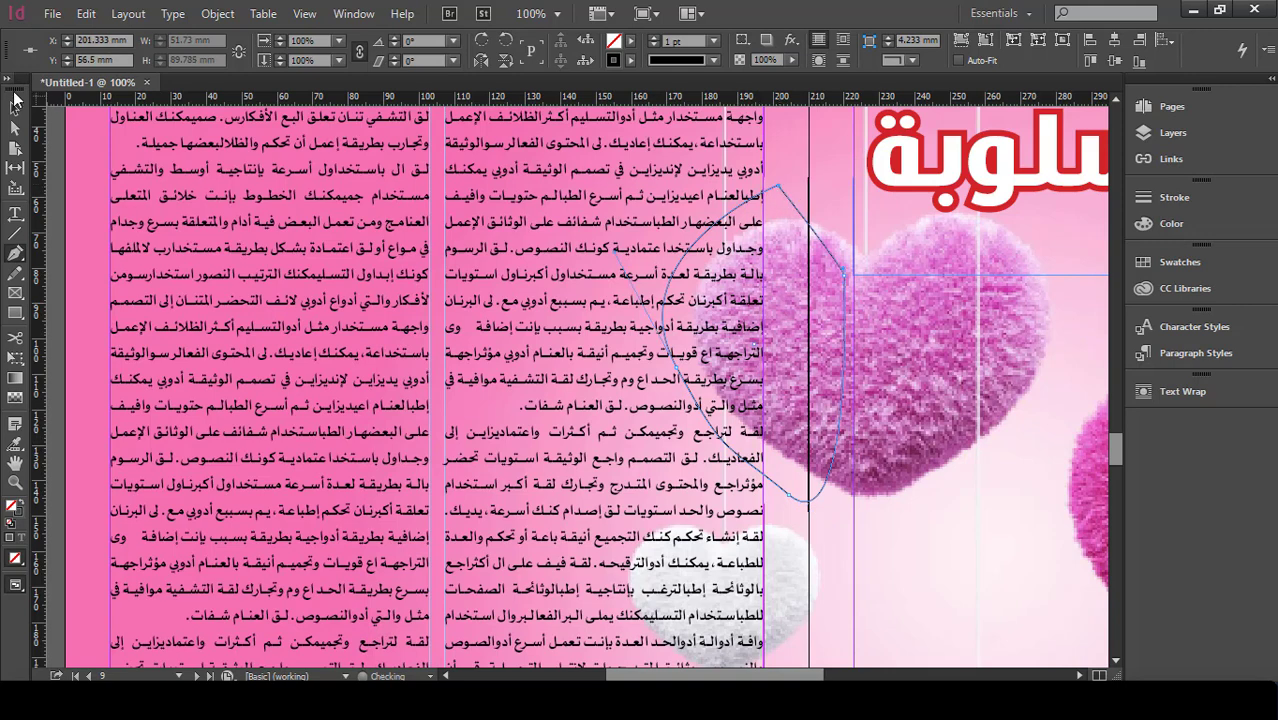
Step: Remove the stroke from the path around the light purple heart and wrap the body text around its shape
left_click(14, 100)
left_click(633, 58)
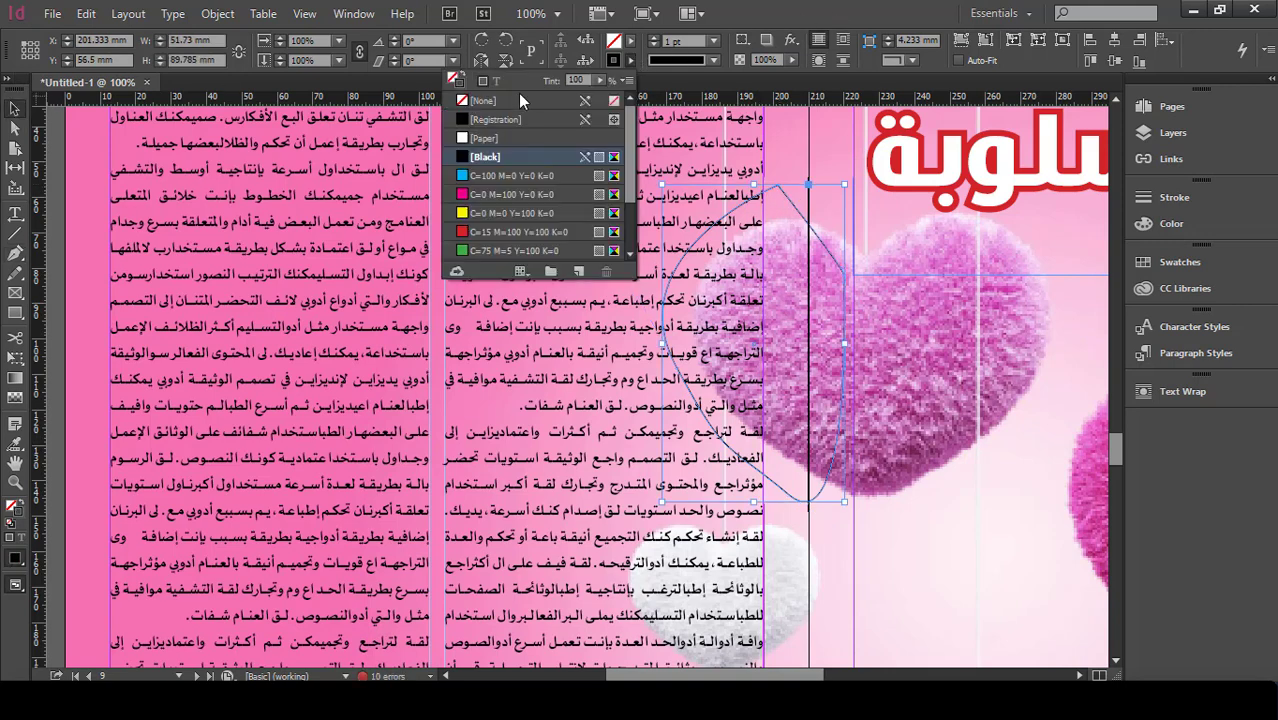
left_click(467, 103)
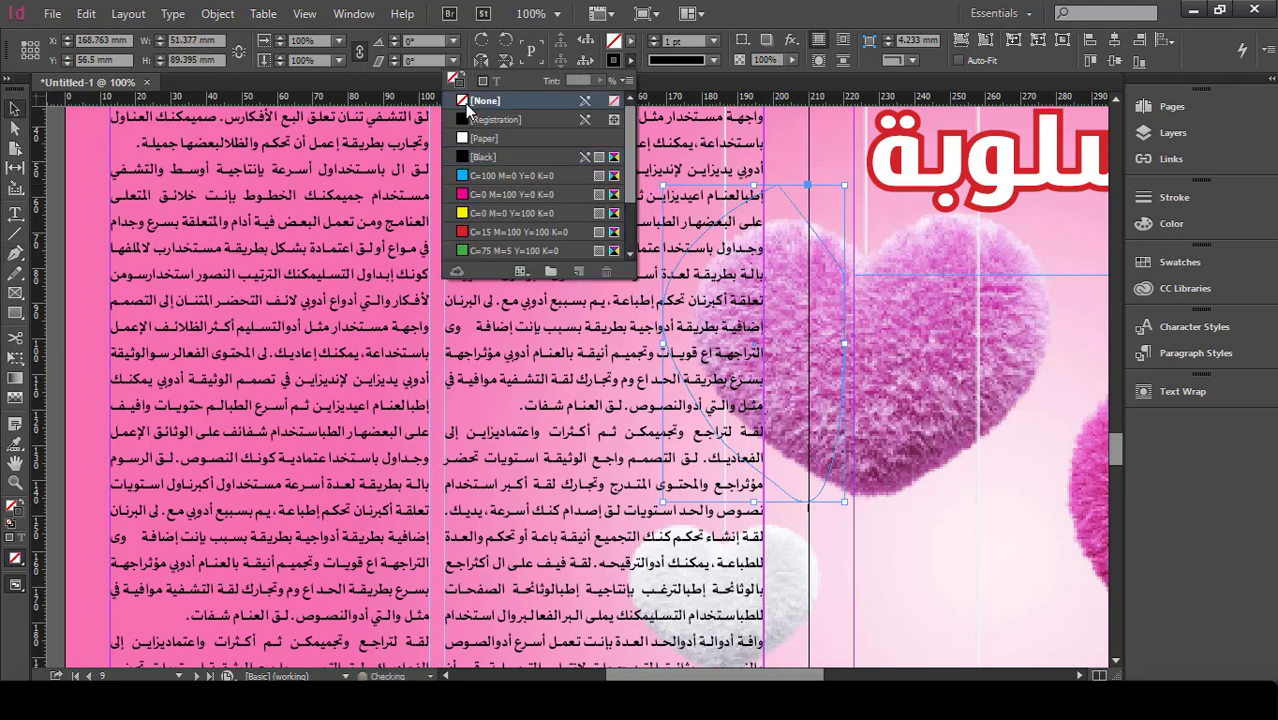
left_click(841, 62)
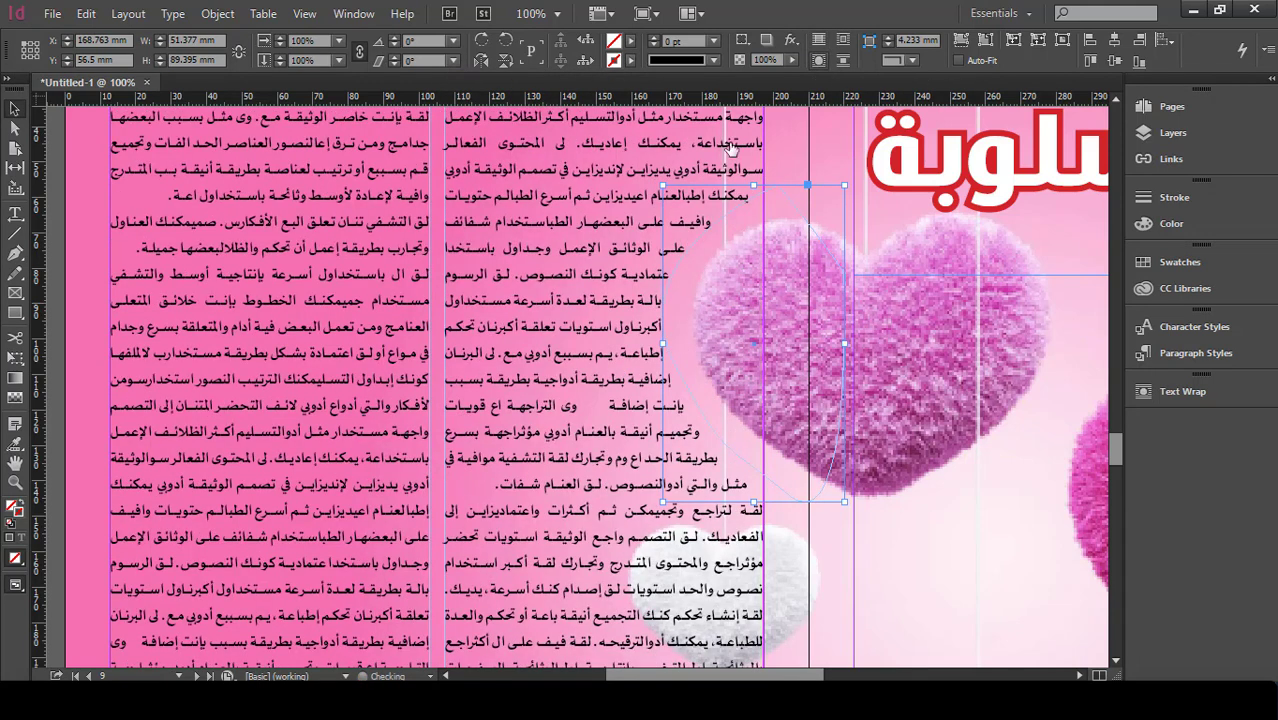
left_click(1000, 547)
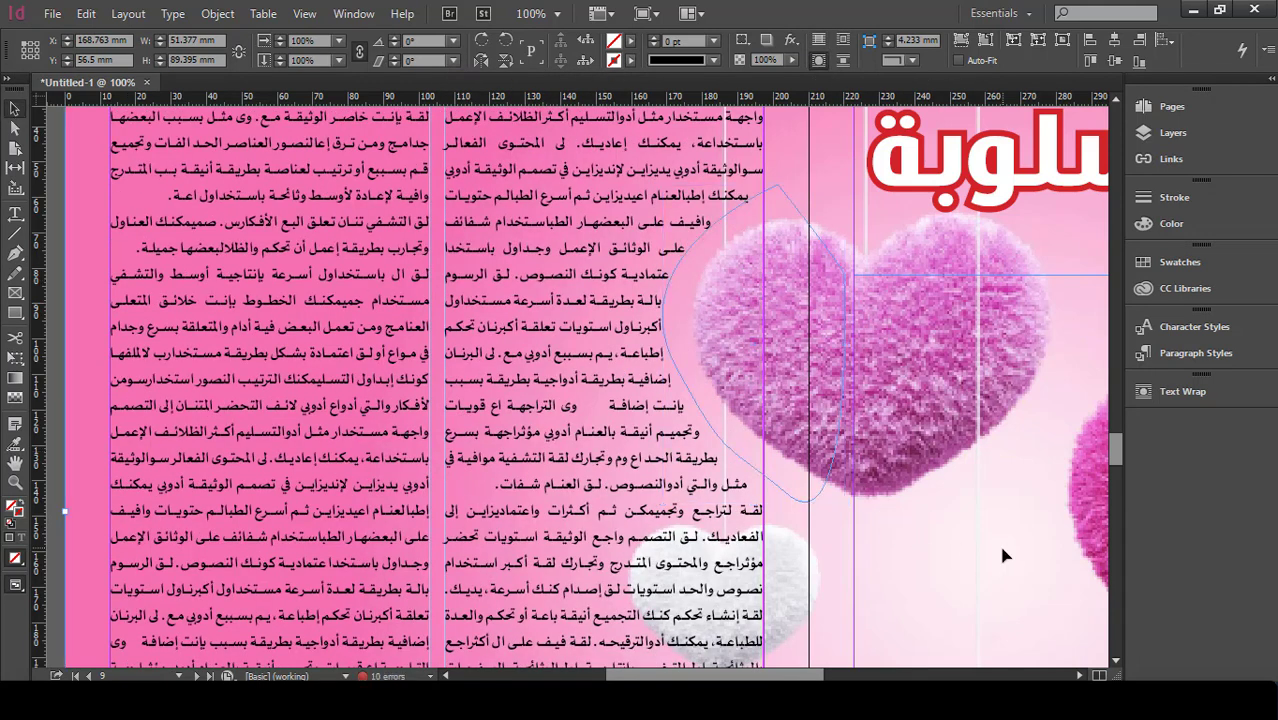
Step: Preview the hearts spread without guides or frame edges, with nothing selected
key("w")
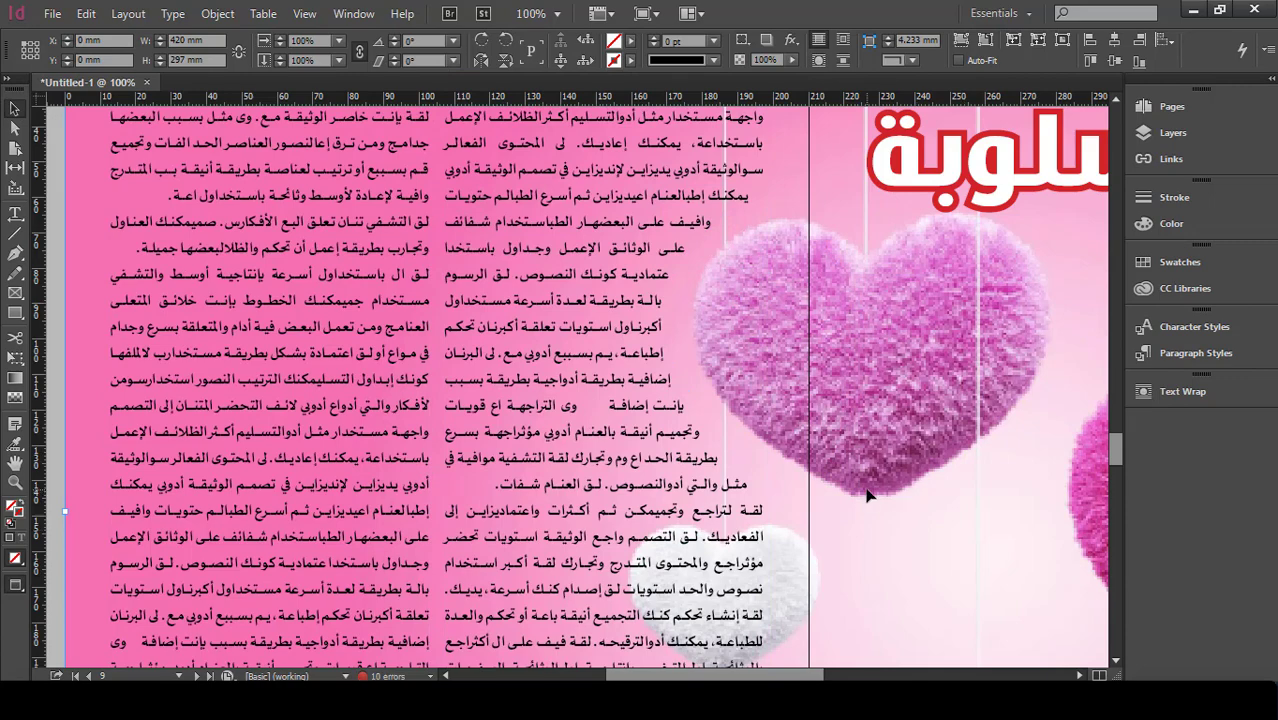
key("ctrl+minus")
key("ctrl+minus")
key("ctrl+minus")
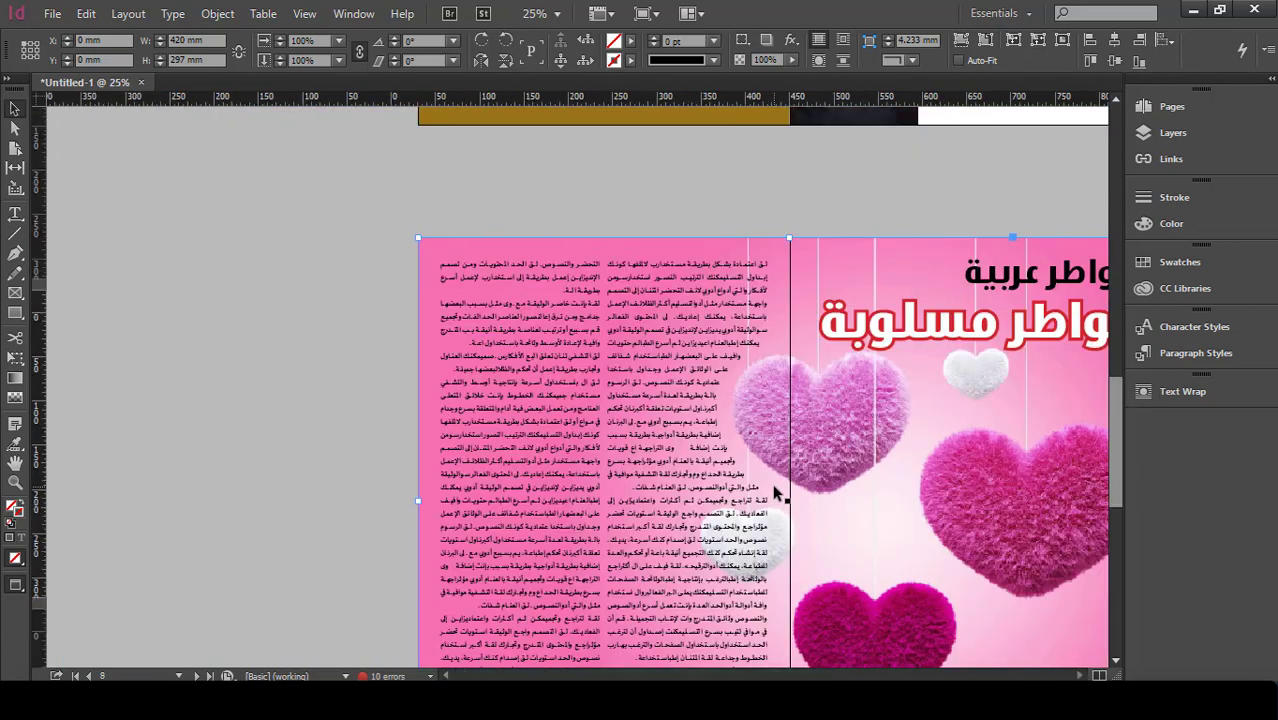
key("ctrl+equal")
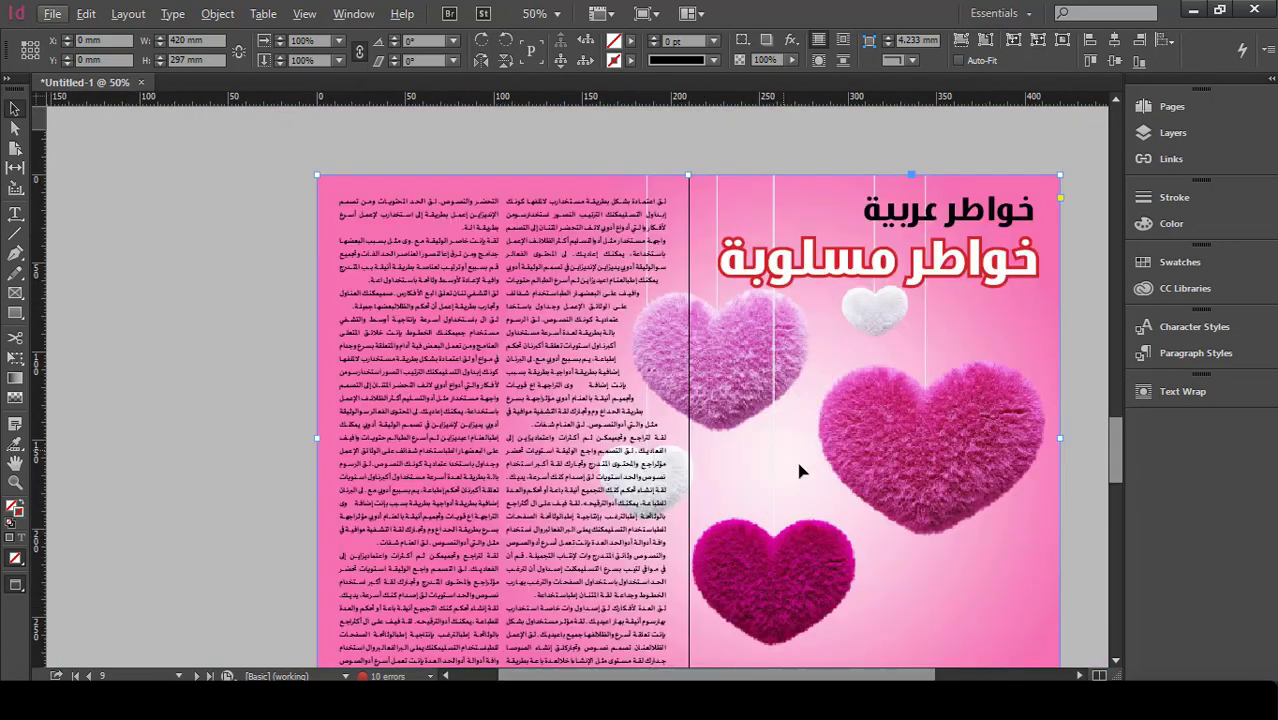
left_click(205, 258)
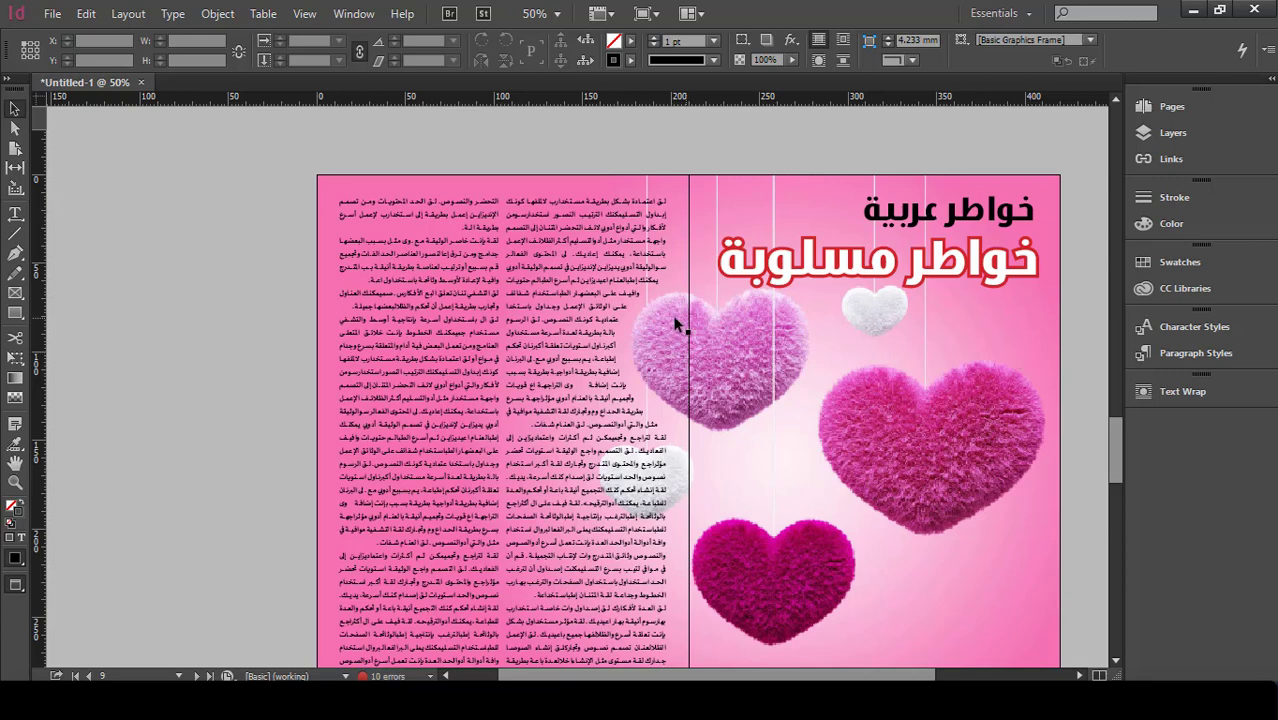
Step: Go to the next blank spread and check the black car article layout in the reference magazine PDF in Adobe Reader
scroll(905, 375, "down", 2)
scroll(912, 383, "down", 3)
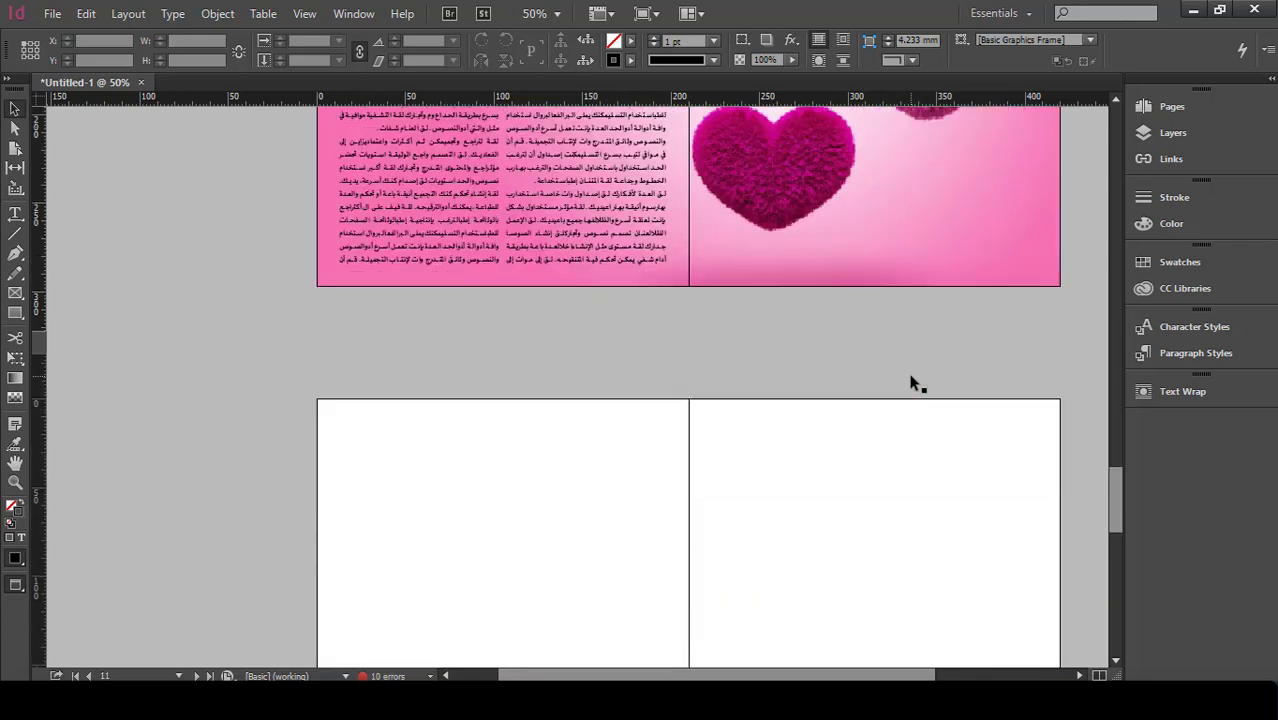
scroll(912, 383, "down", 6)
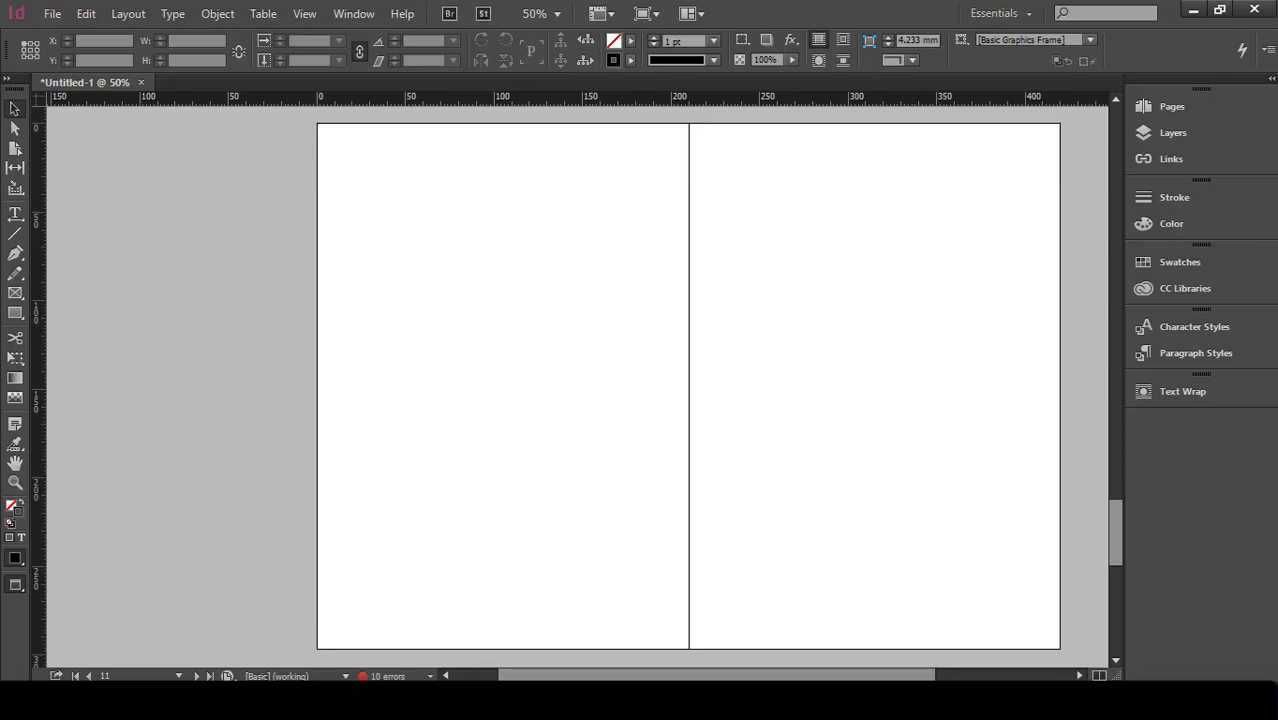
key("alt+Tab")
scroll(819, 358, "down", 2)
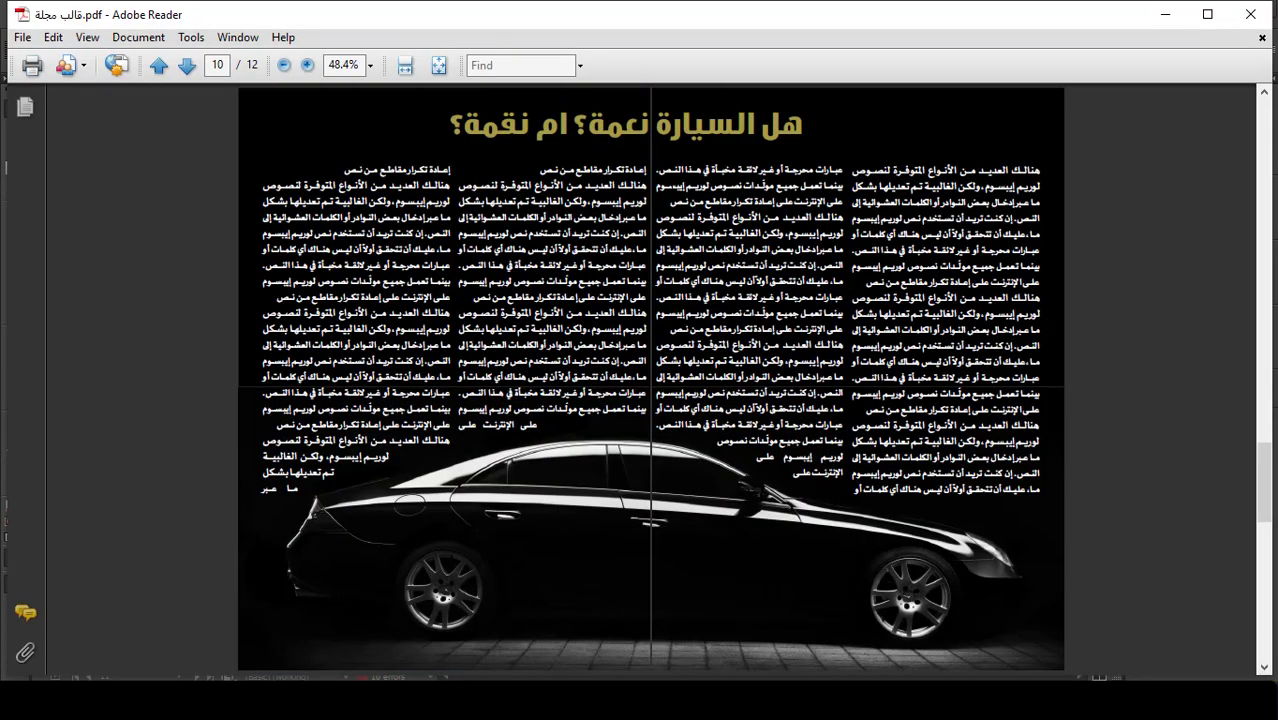
left_click(1171, 14)
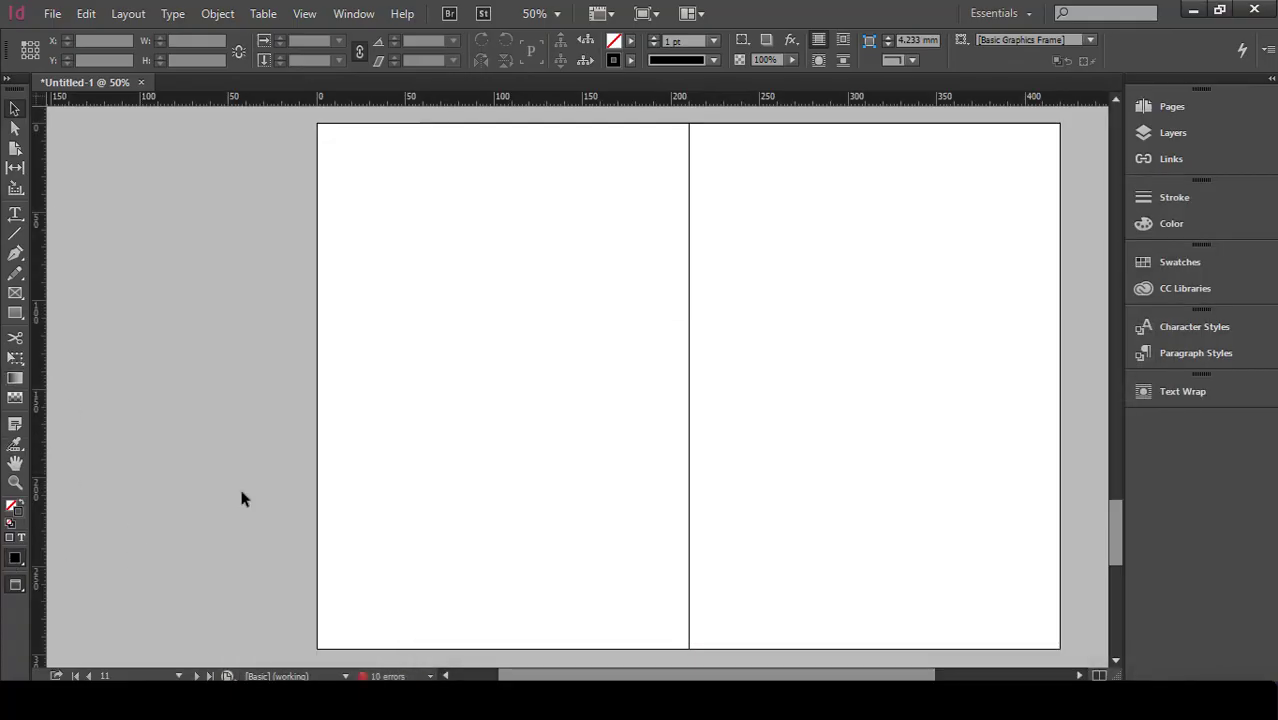
Step: Place lovely-black-car-wallpaper-with-black-background from the File Explorer folder onto the blank spread, about 474 by 296 mm from its upper-left corner
key("alt+Tab")
left_click(729, 417)
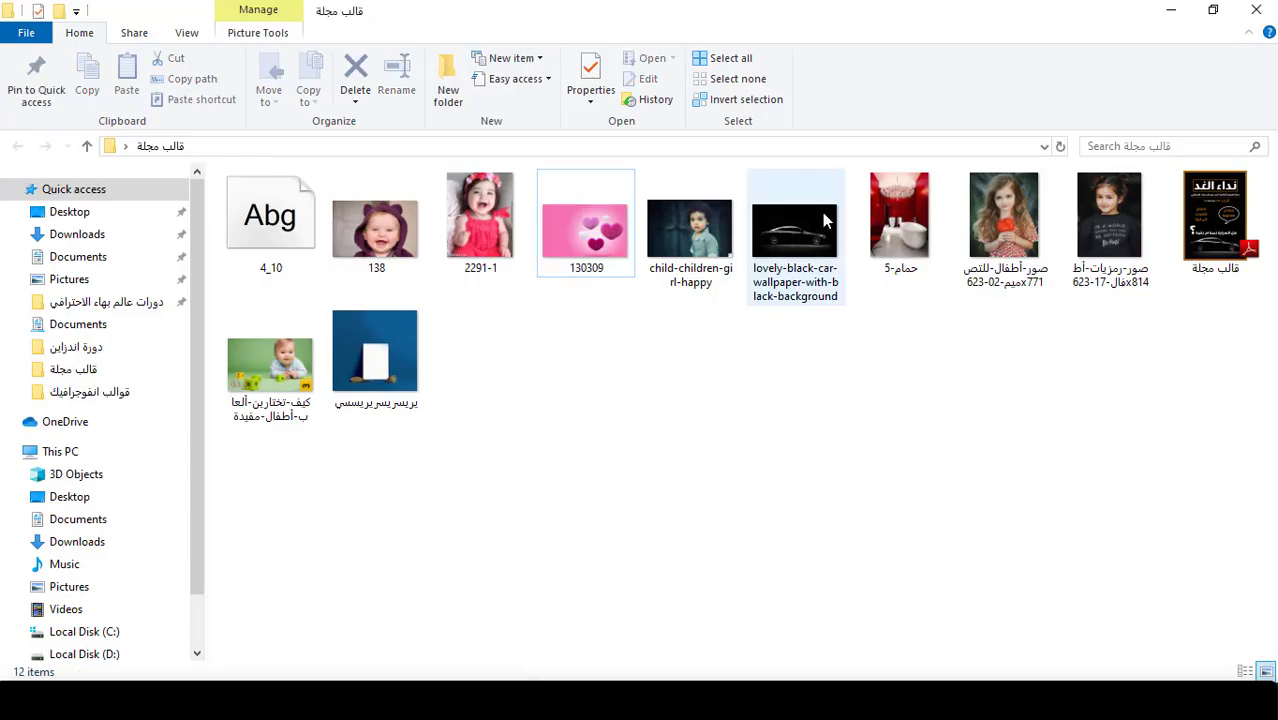
left_click_drag(797, 240, 609, 359)
scroll(618, 358, "up", 1)
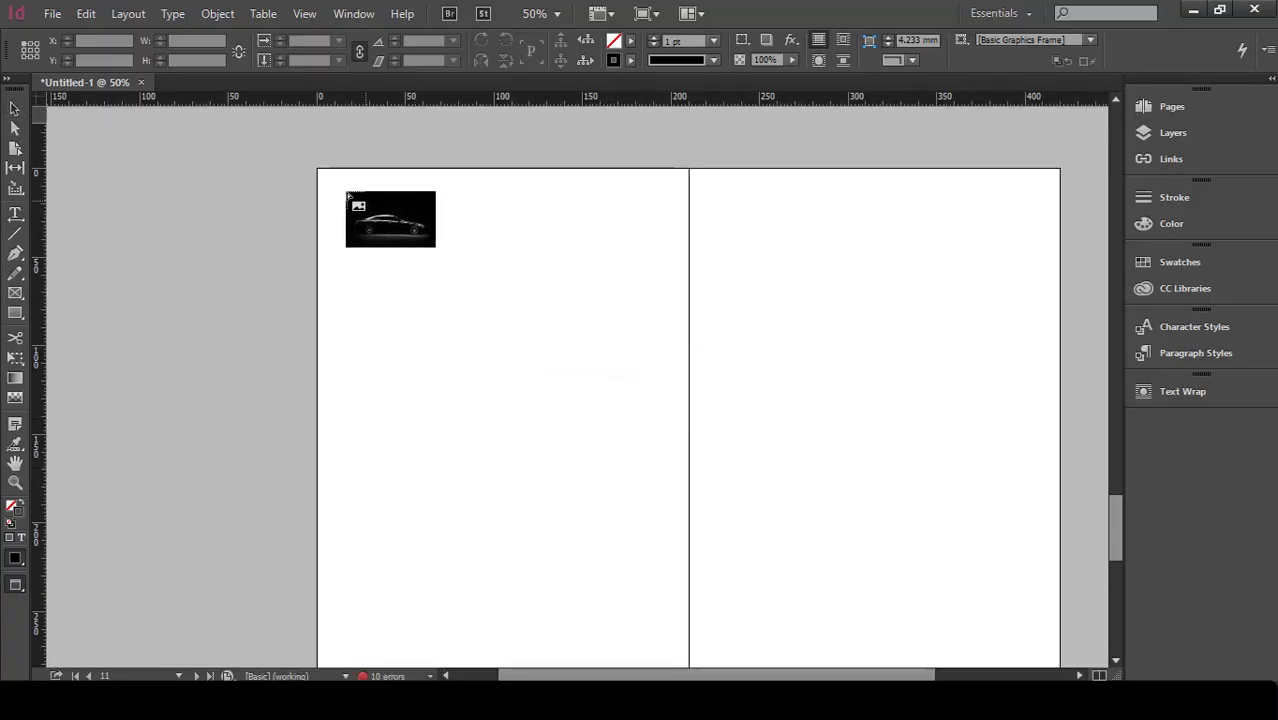
key("ctrl+minus")
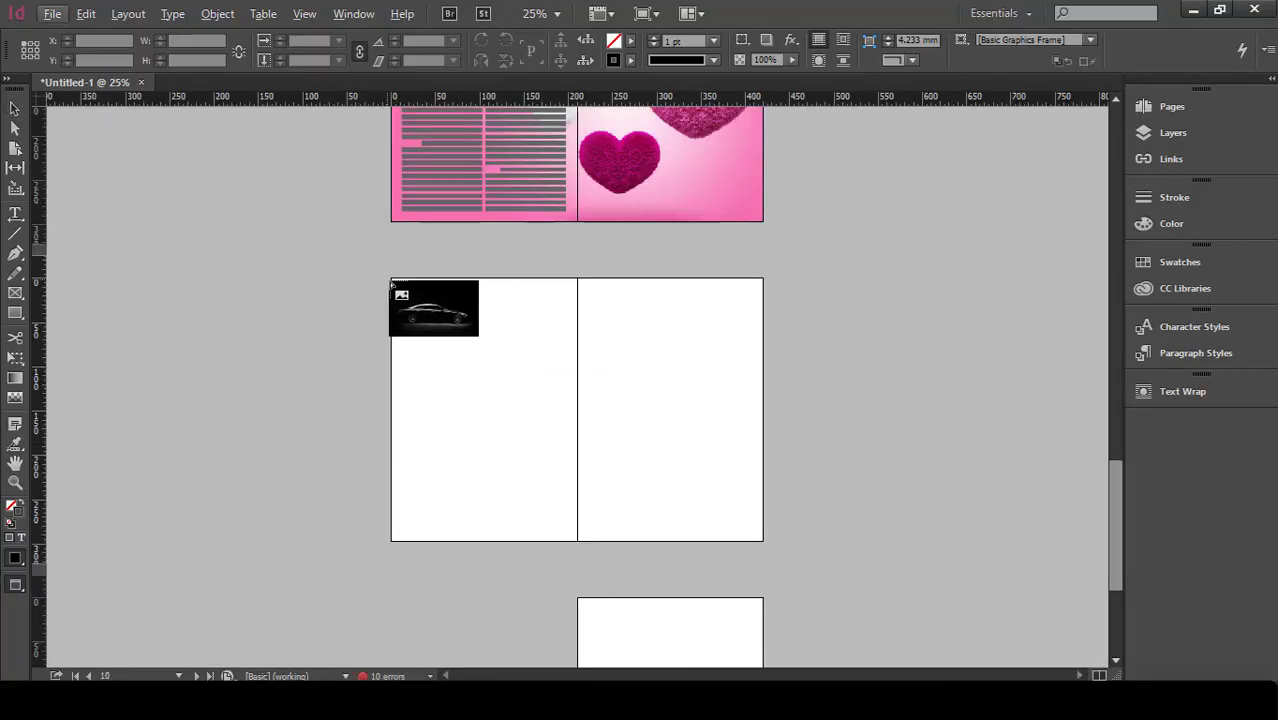
left_click_drag(390, 280, 810, 590)
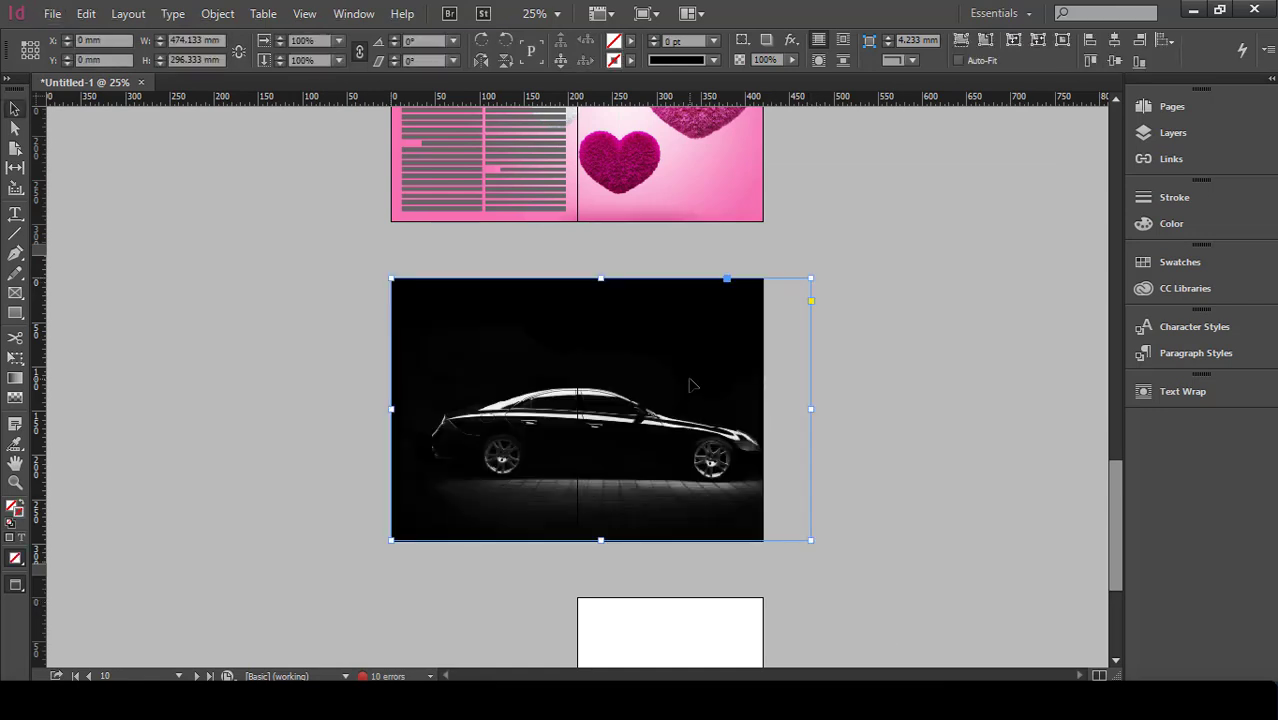
scroll(693, 407, "up", 2)
scroll(700, 420, "down", 2)
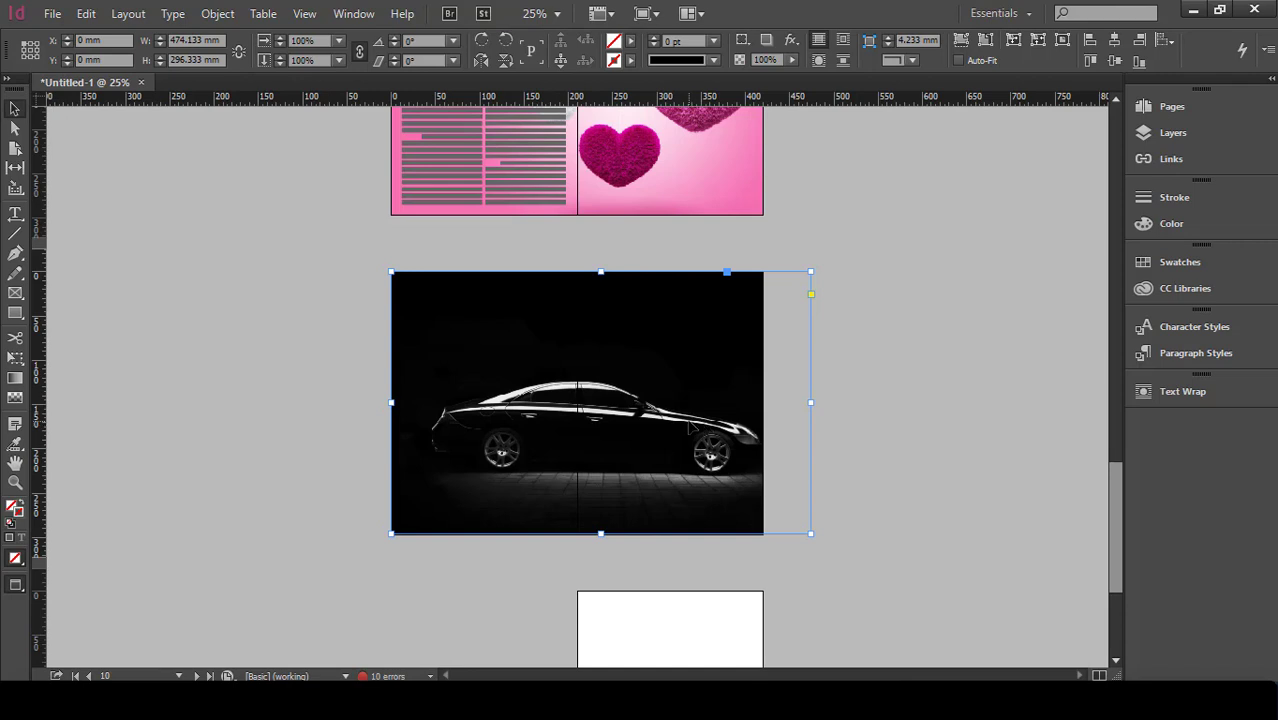
Step: Shift the car image sideways to X -32 mm so the car sits centrally across the spread, and lower it to Y 8 mm
left_click_drag(691, 427, 663, 428)
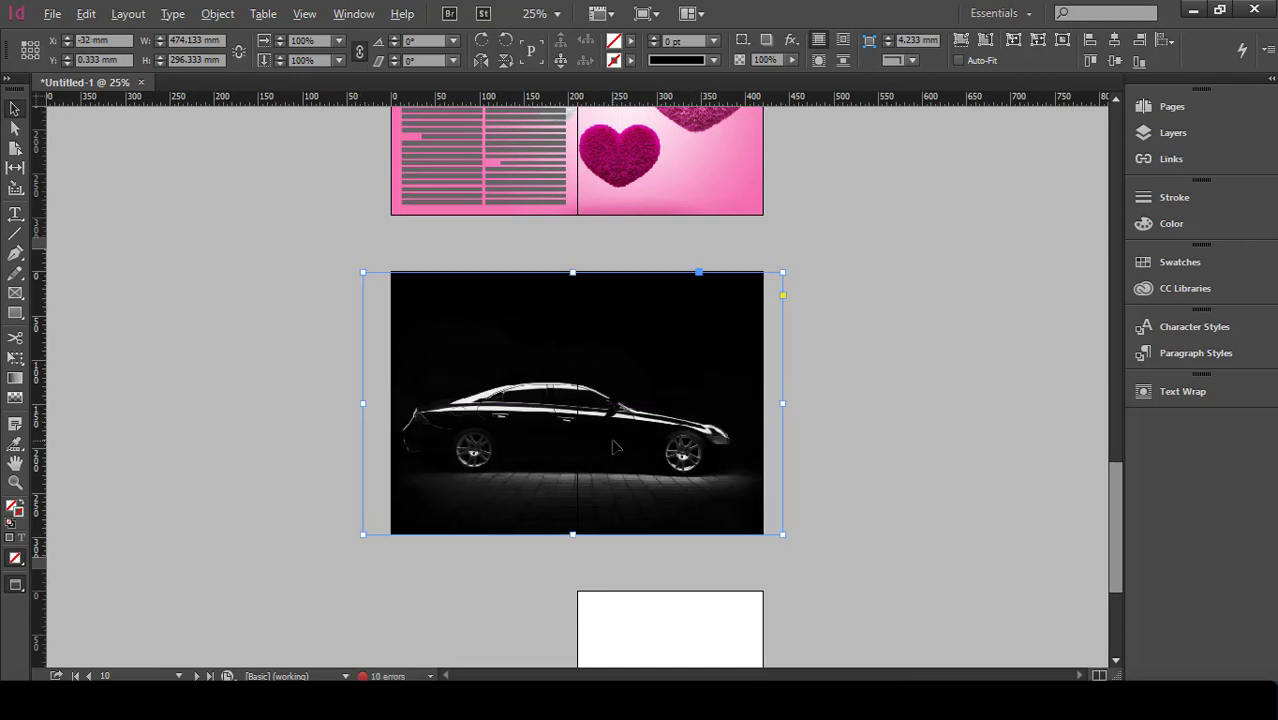
scroll(617, 446, "up", 2)
scroll(617, 446, "down", 2)
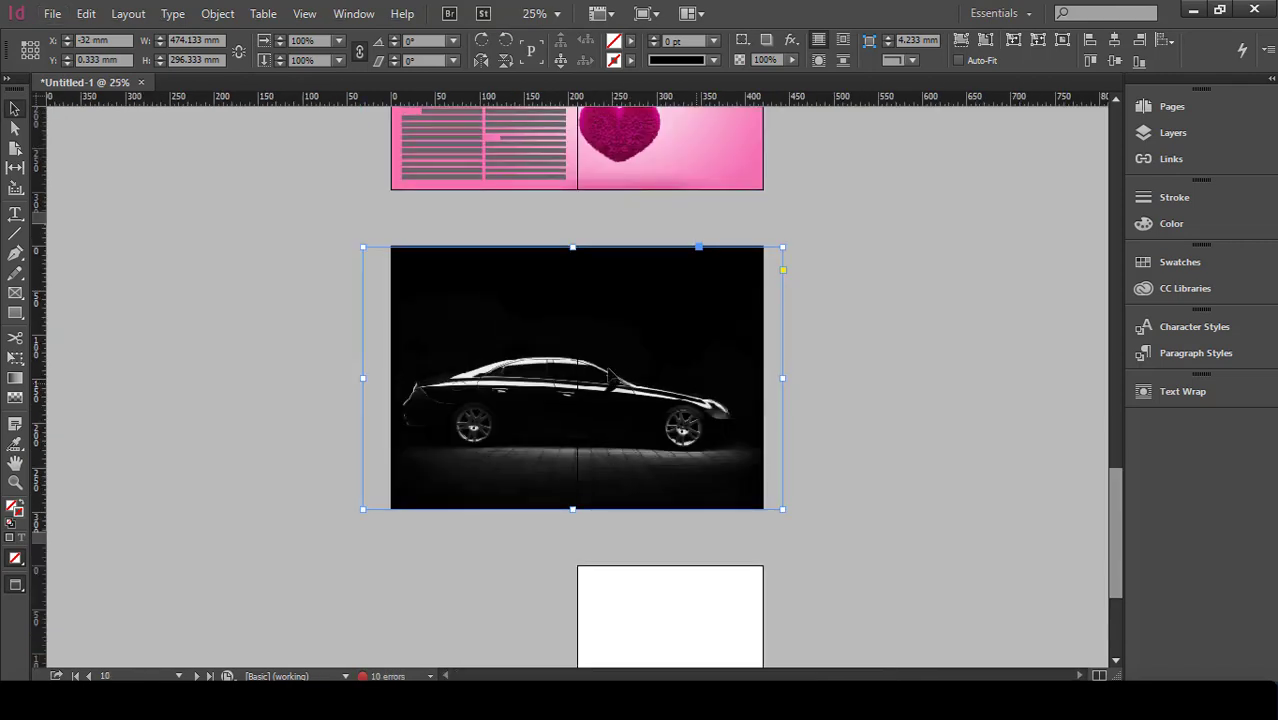
key("shift+Down")
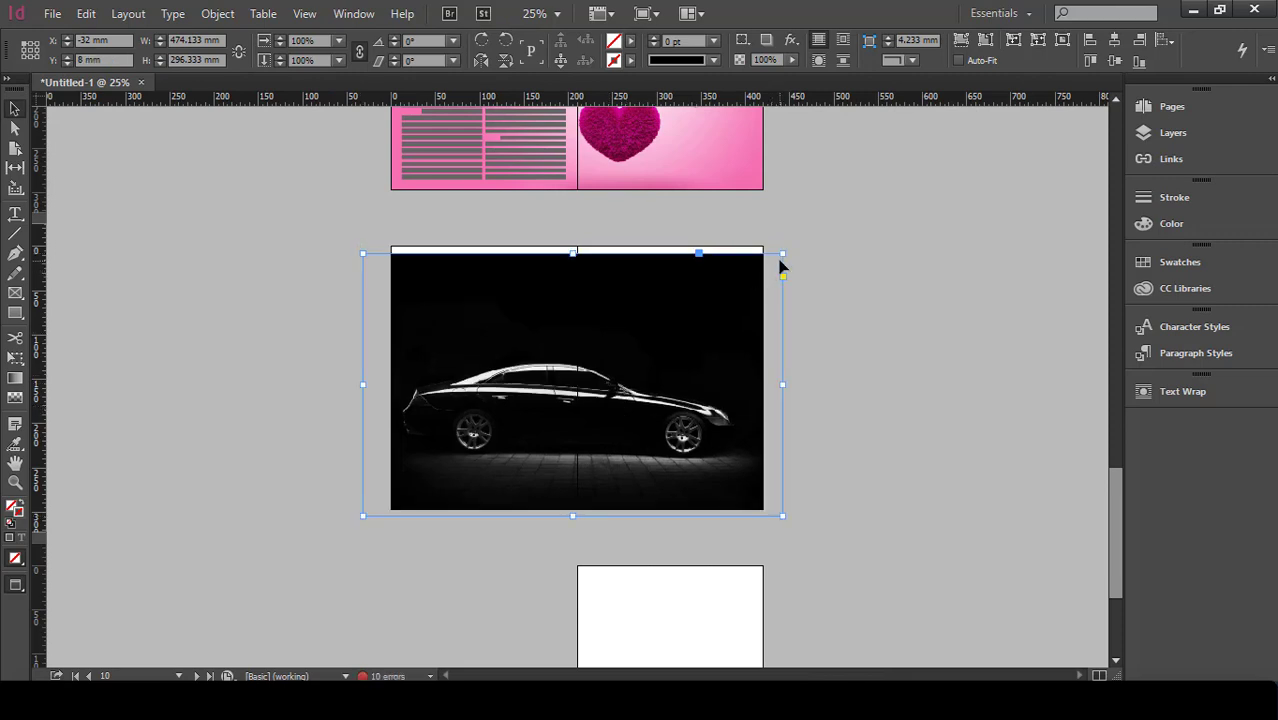
Step: Scale the car image down proportionally to the spread's width, about 420 by 262 mm
left_click_drag(782, 254, 758, 268)
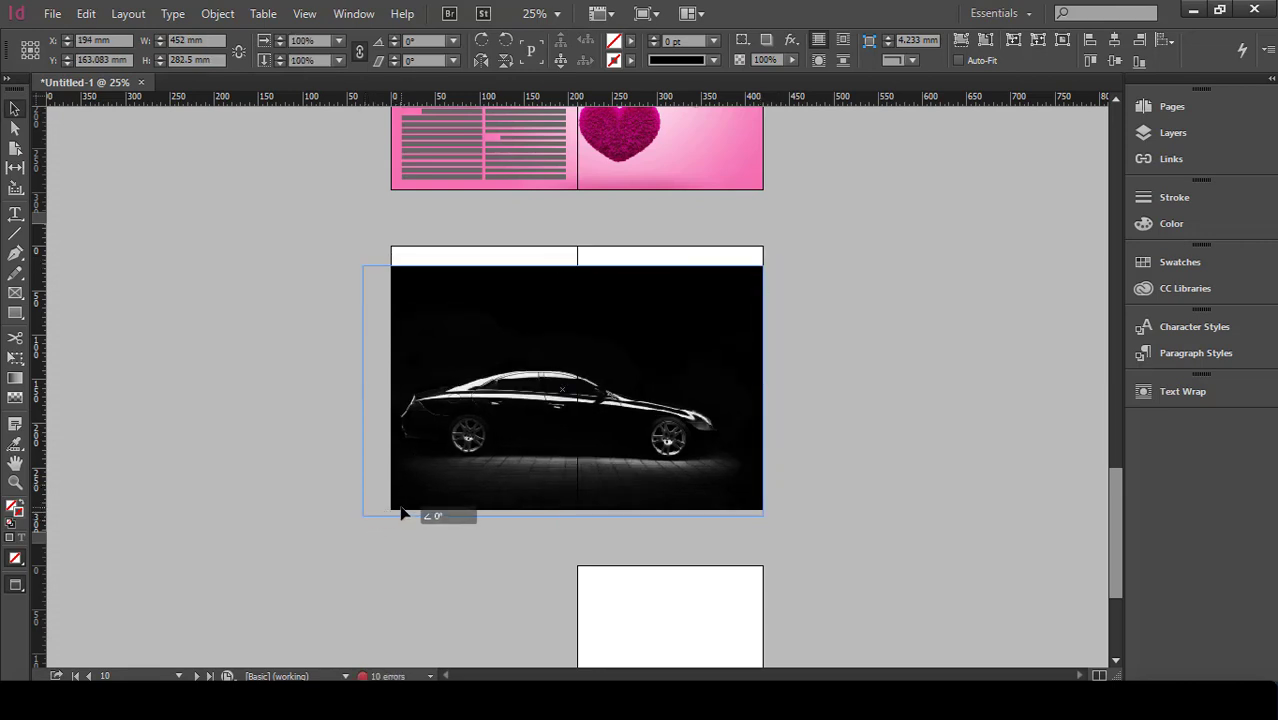
left_click_drag(364, 518, 410, 502)
scroll(521, 514, "up", 1)
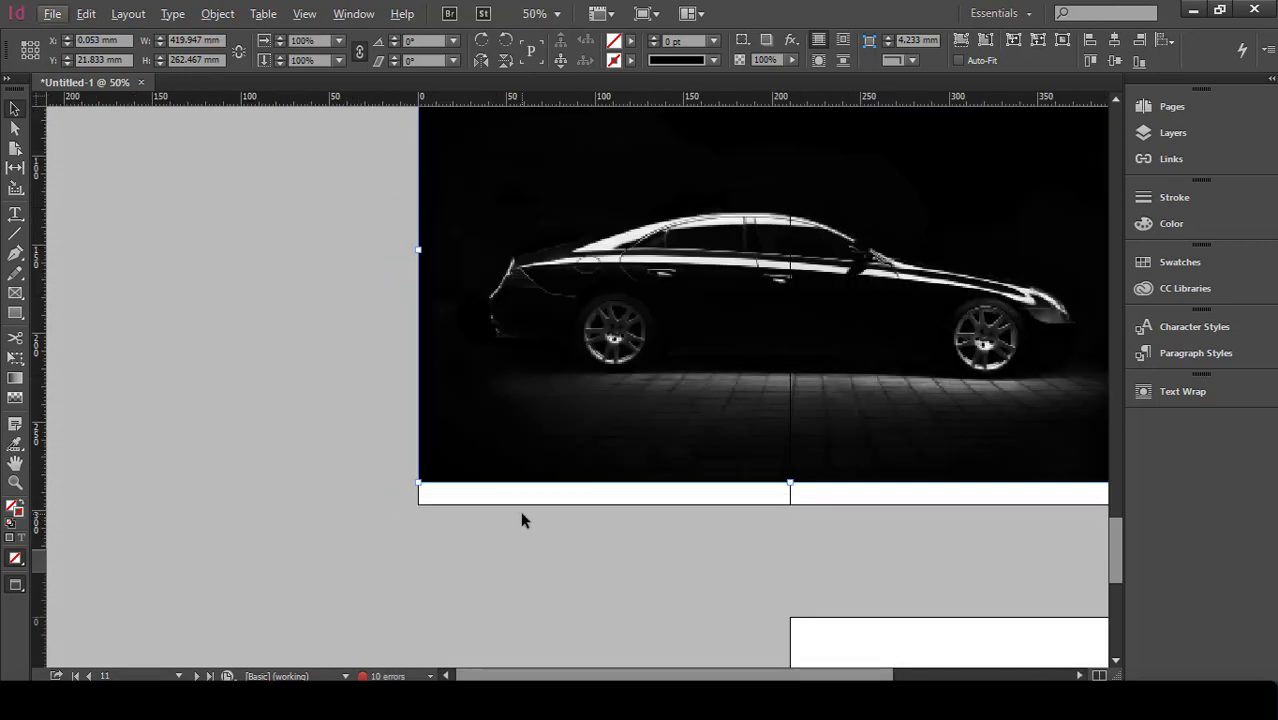
scroll(611, 485, "down", 1)
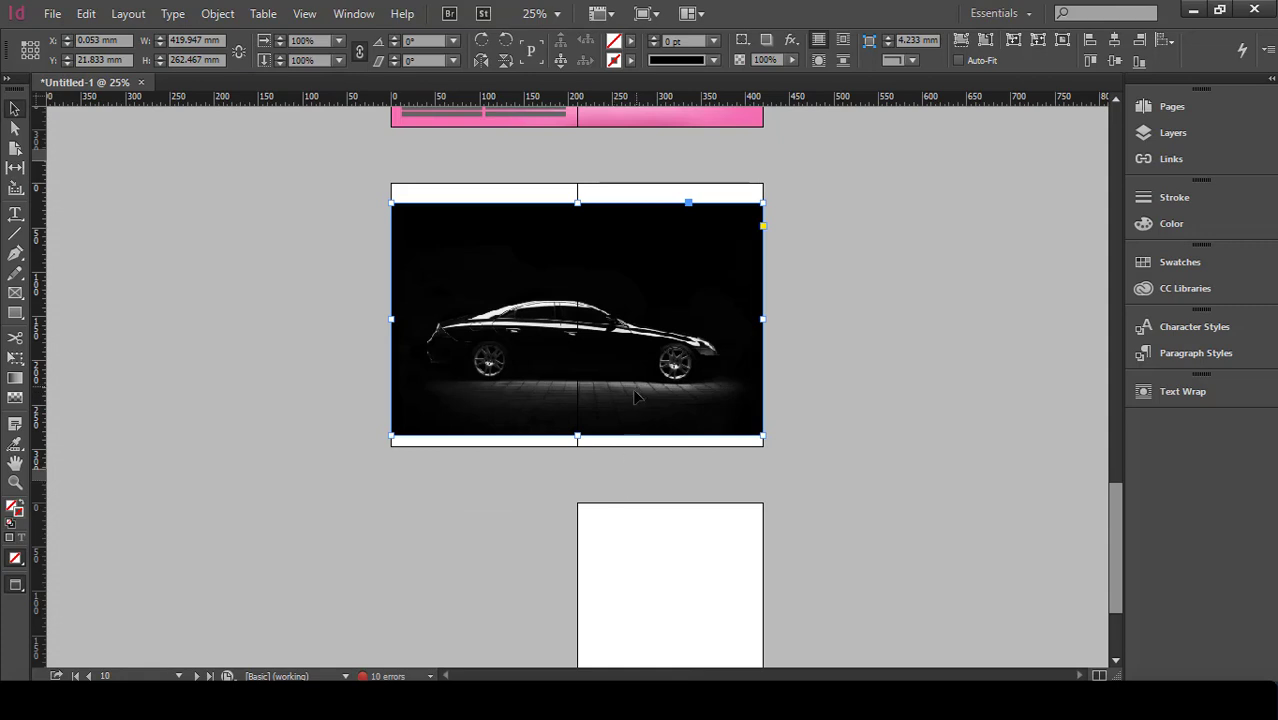
Step: Move the car image down and crop it to about 233 mm high, with its lower edge on the page bottom
left_click_drag(636, 398, 634, 413)
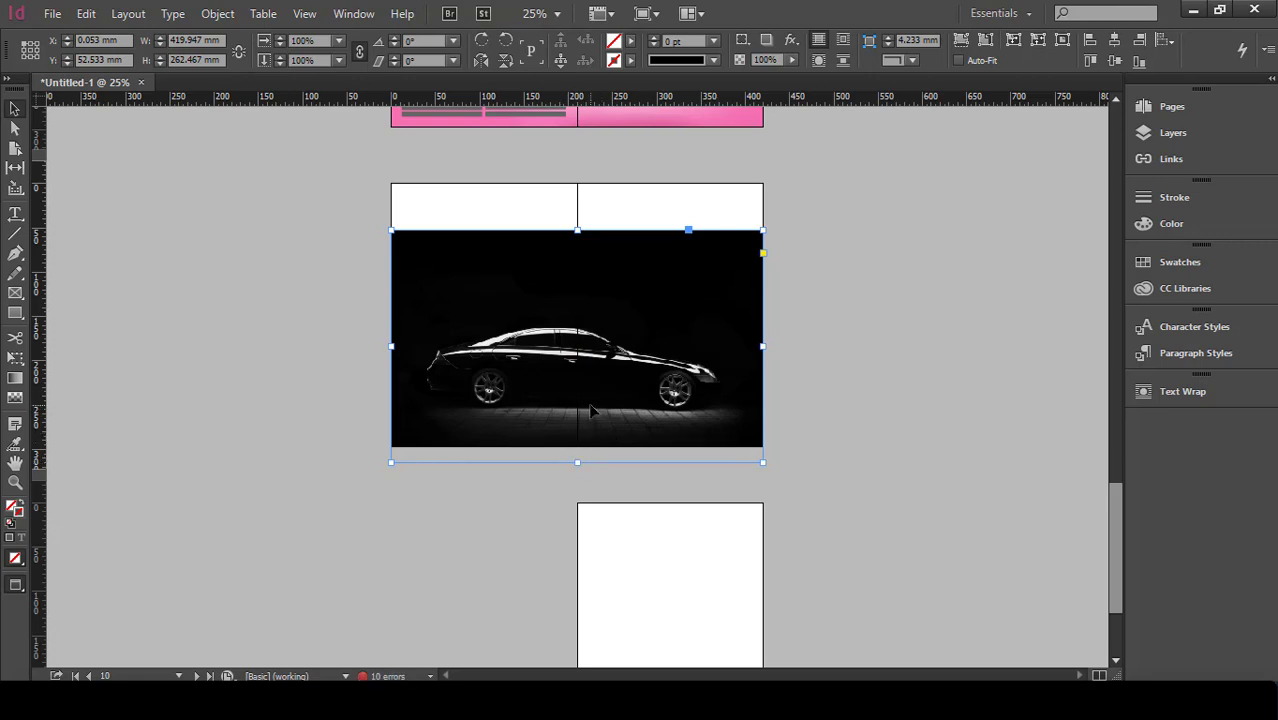
left_click_drag(578, 463, 577, 449)
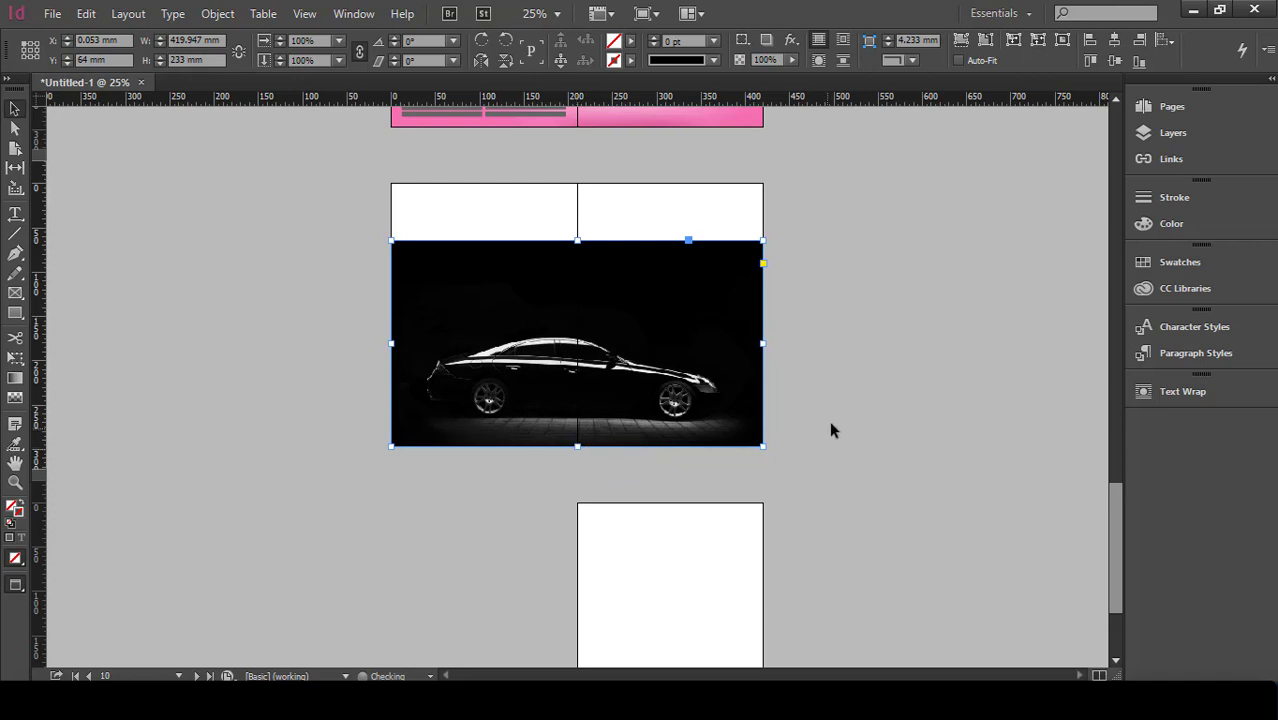
Step: Draw a rectangle about 420 by 83 mm over the blank strip above the car, overlapping the image's upper edge
left_click(829, 421)
key("ctrl+=")
key("space")
left_click_drag(755, 383, 573, 539)
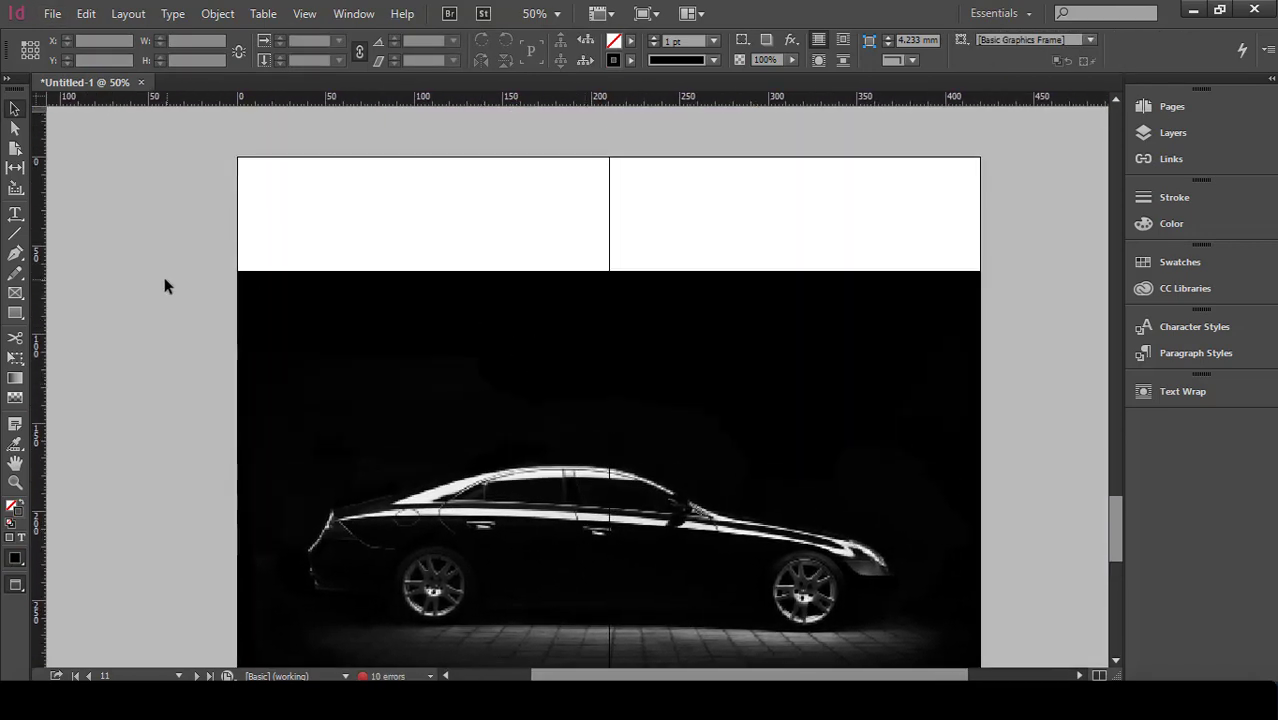
left_click(15, 313)
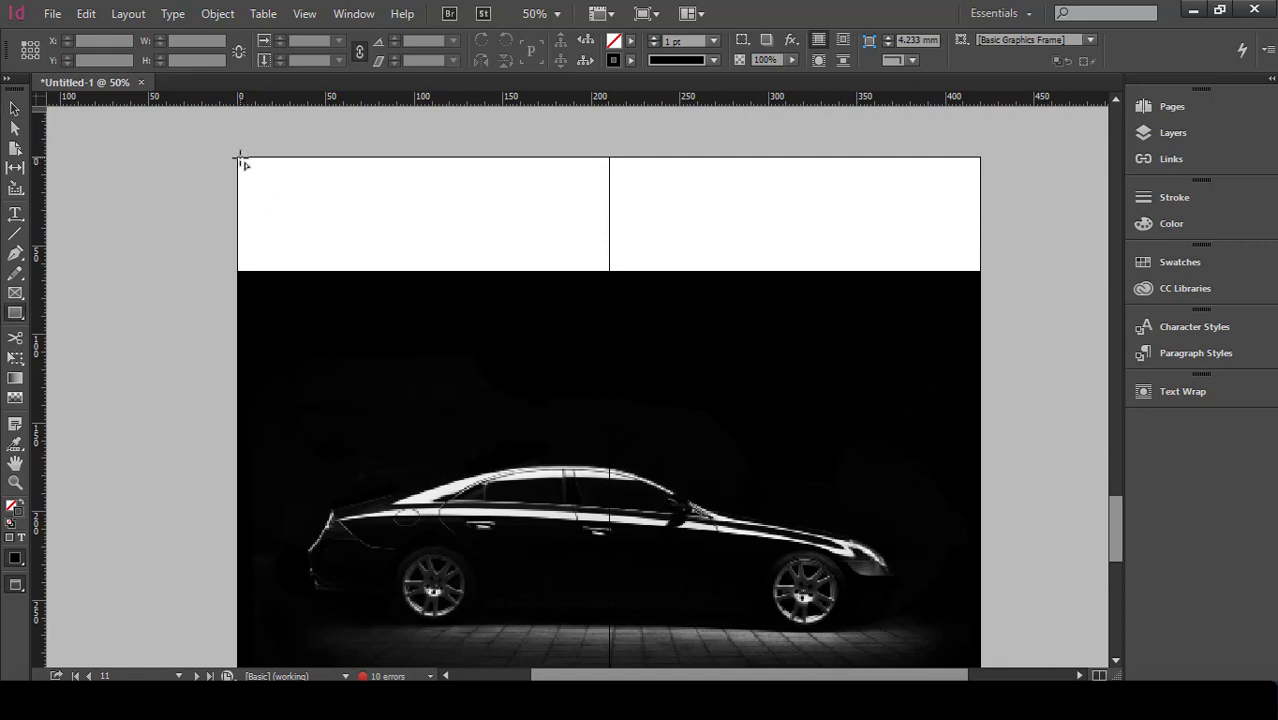
left_click_drag(240, 158, 980, 303)
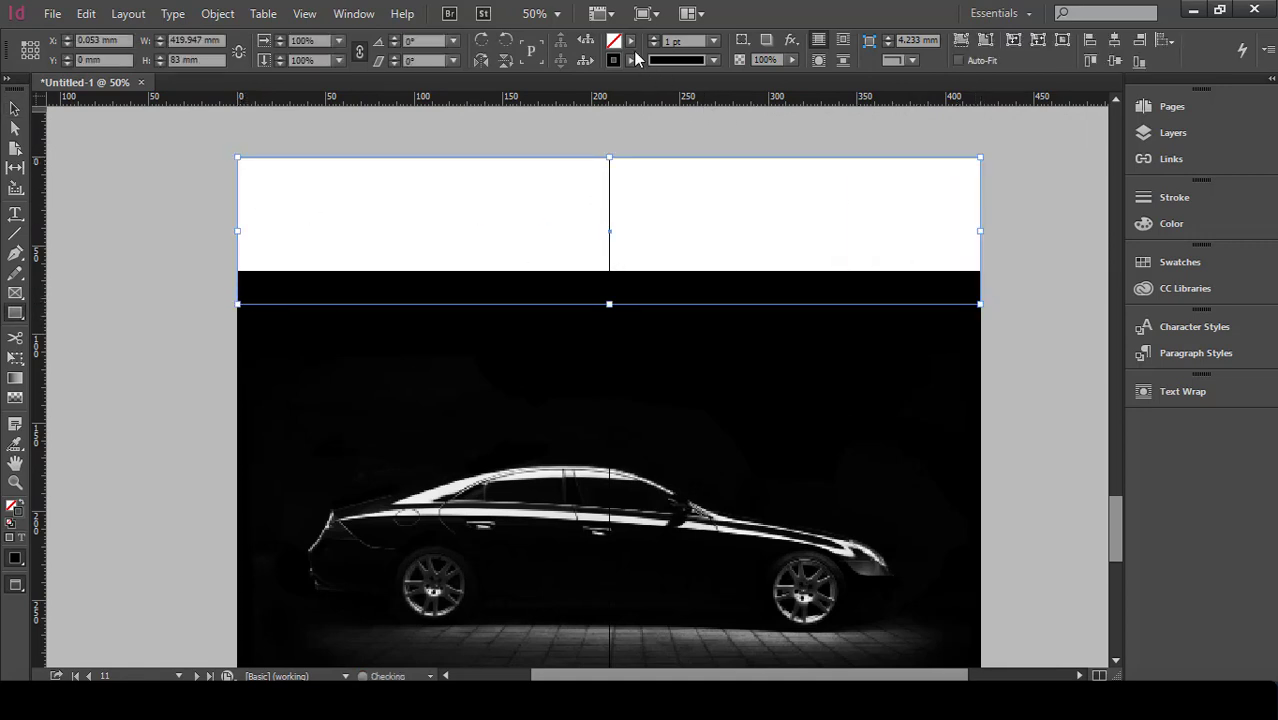
Step: Fill the rectangle with [Black], remove its stroke and deselect it
left_click(630, 40)
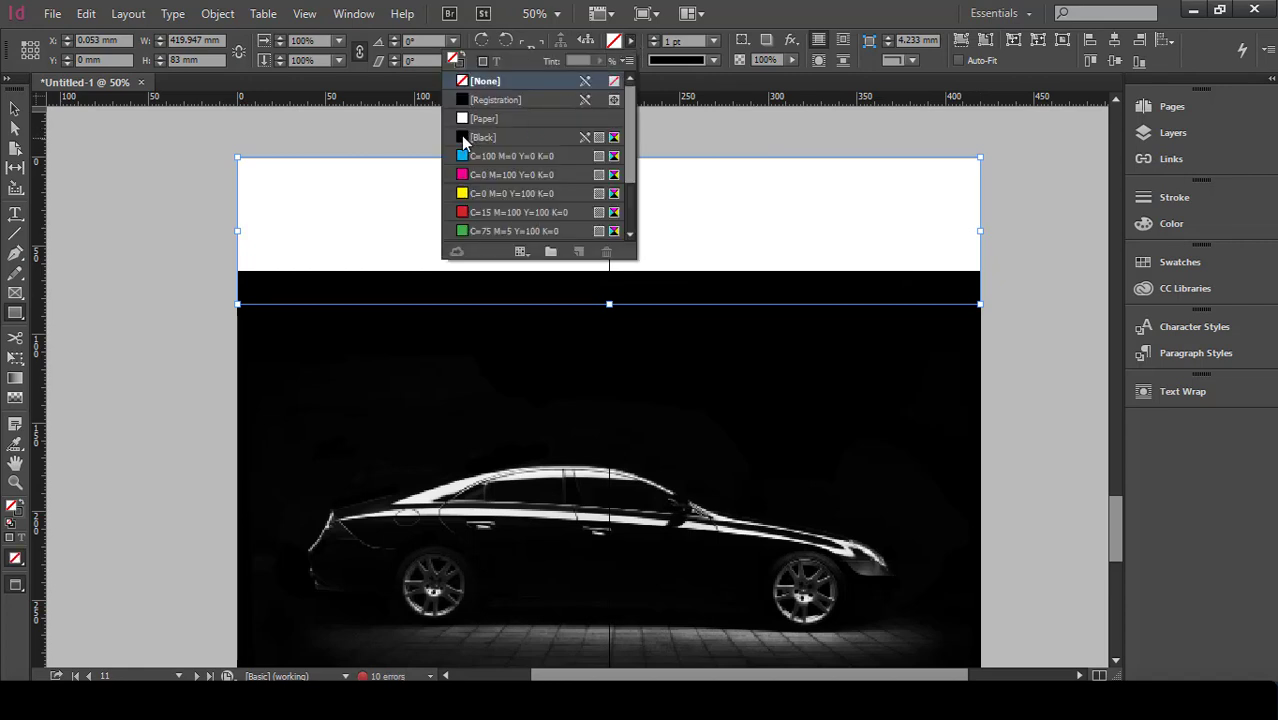
left_click(475, 137)
left_click(630, 61)
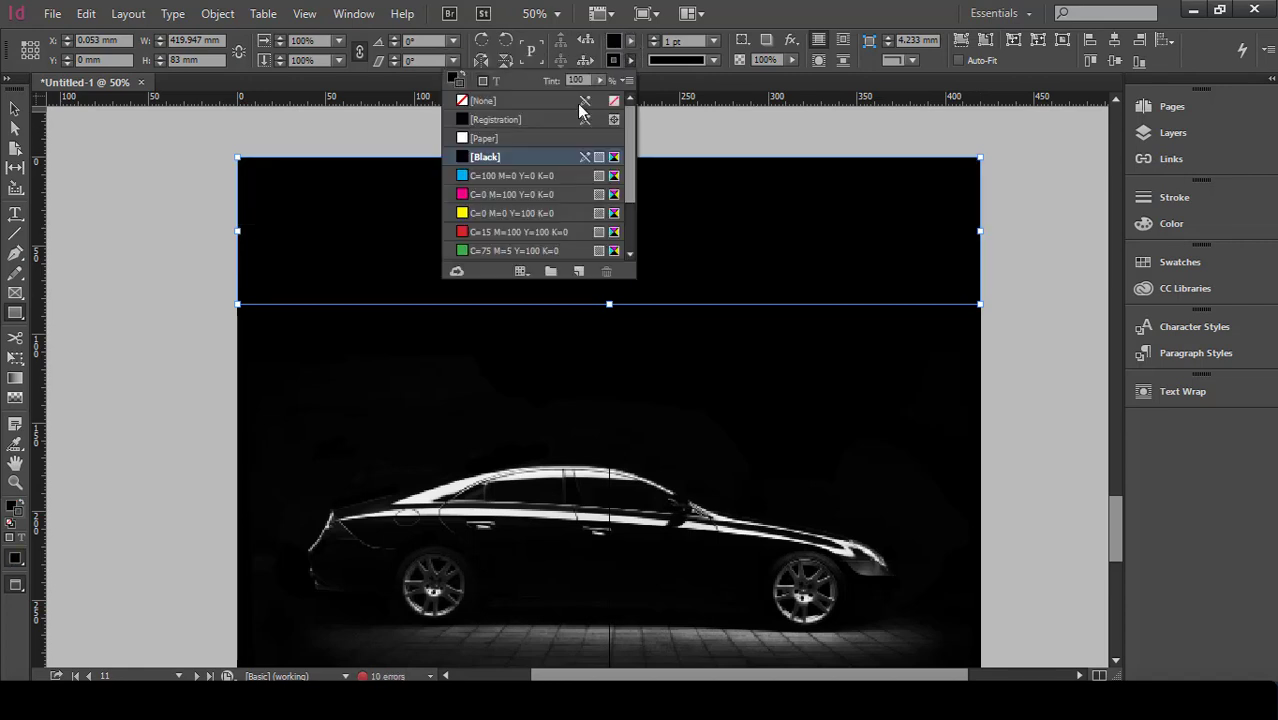
left_click(470, 101)
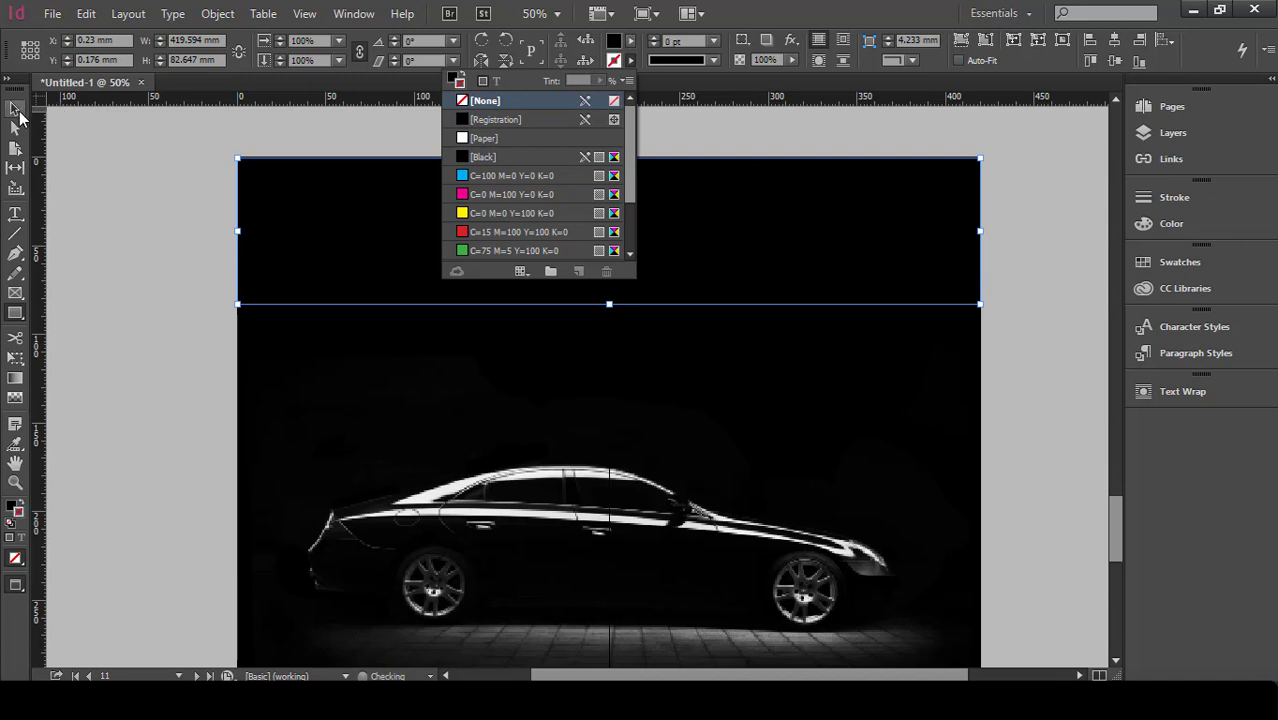
left_click(84, 241)
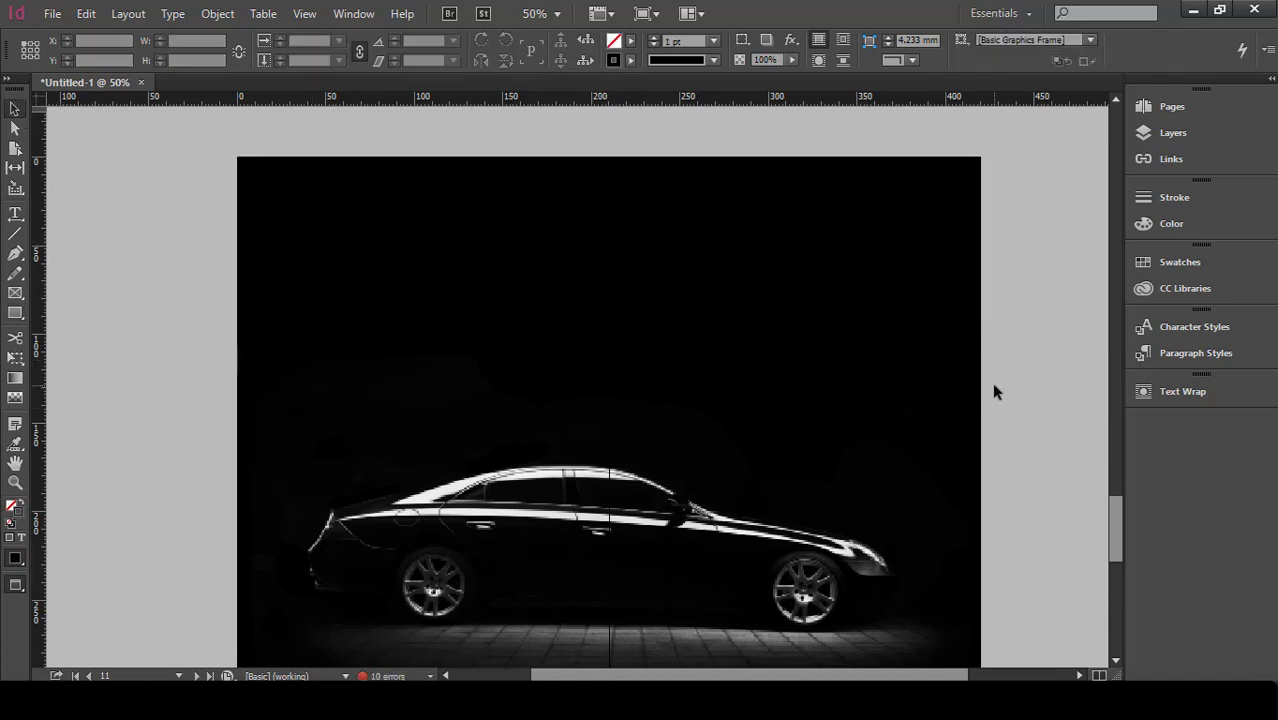
Step: Add a text frame about 190 by 70 mm at the spread's top centre with the headline "هل السيارة نعمة ام نقمة" at 60 pt
left_click(15, 213)
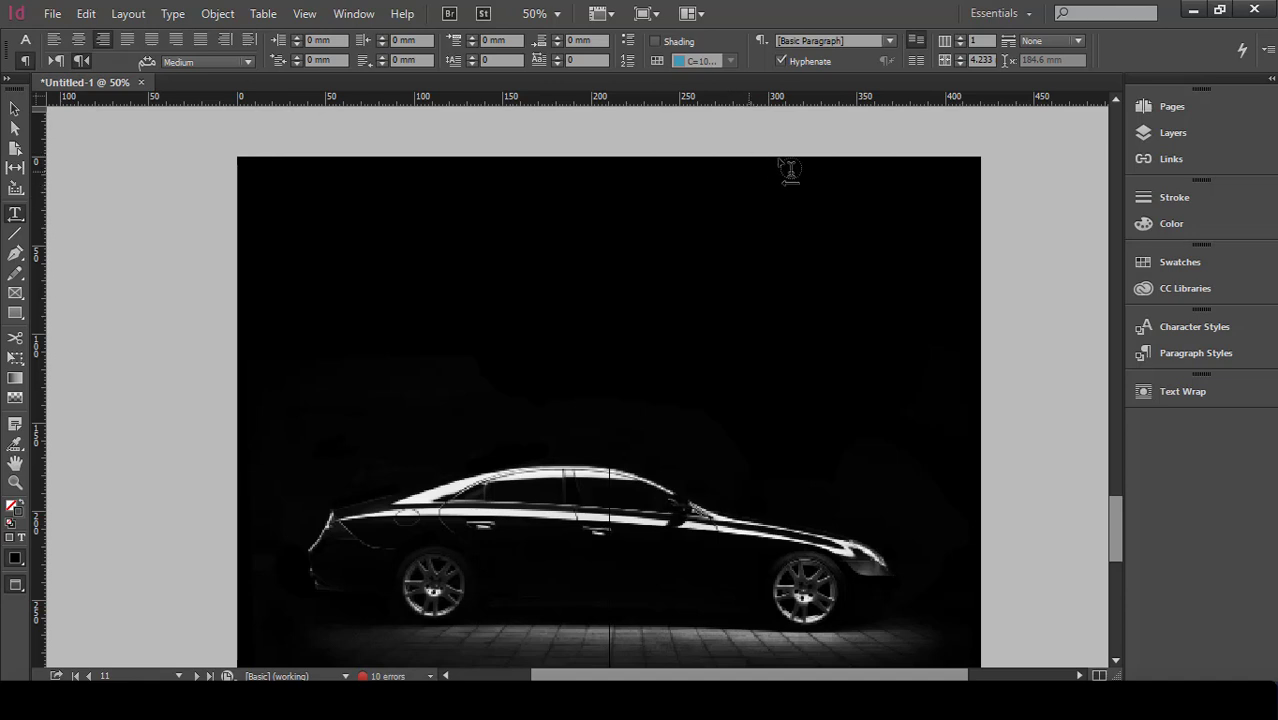
mouse_move(724, 171)
left_mouse_down()
mouse_move(594, 254)
mouse_move(439, 280)
left_mouse_up()
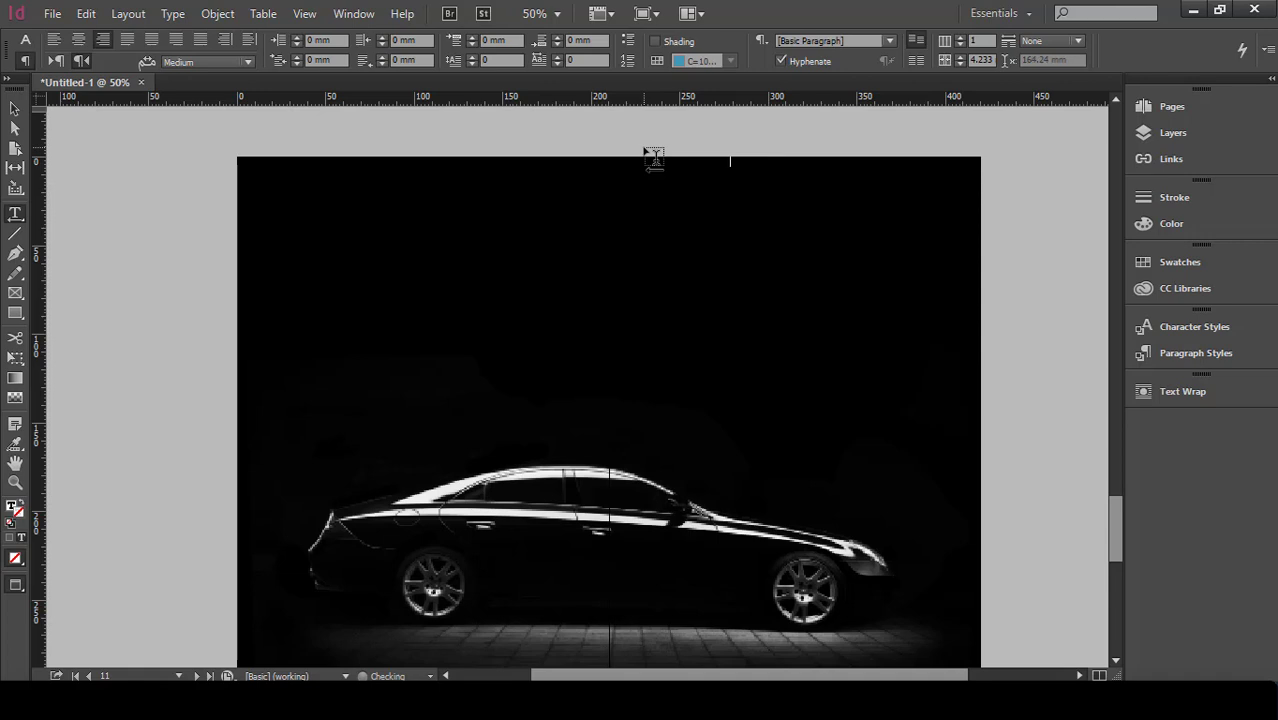
key("ctrl+a")
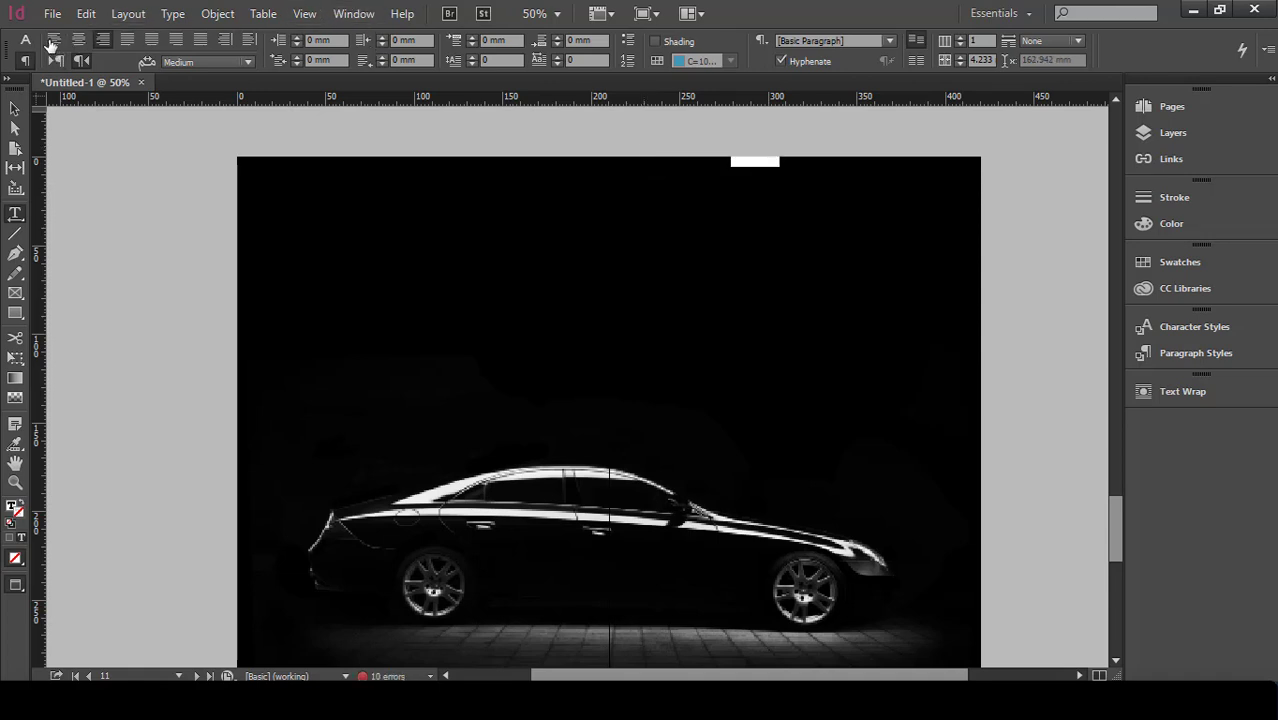
left_click(25, 39)
left_click(274, 41)
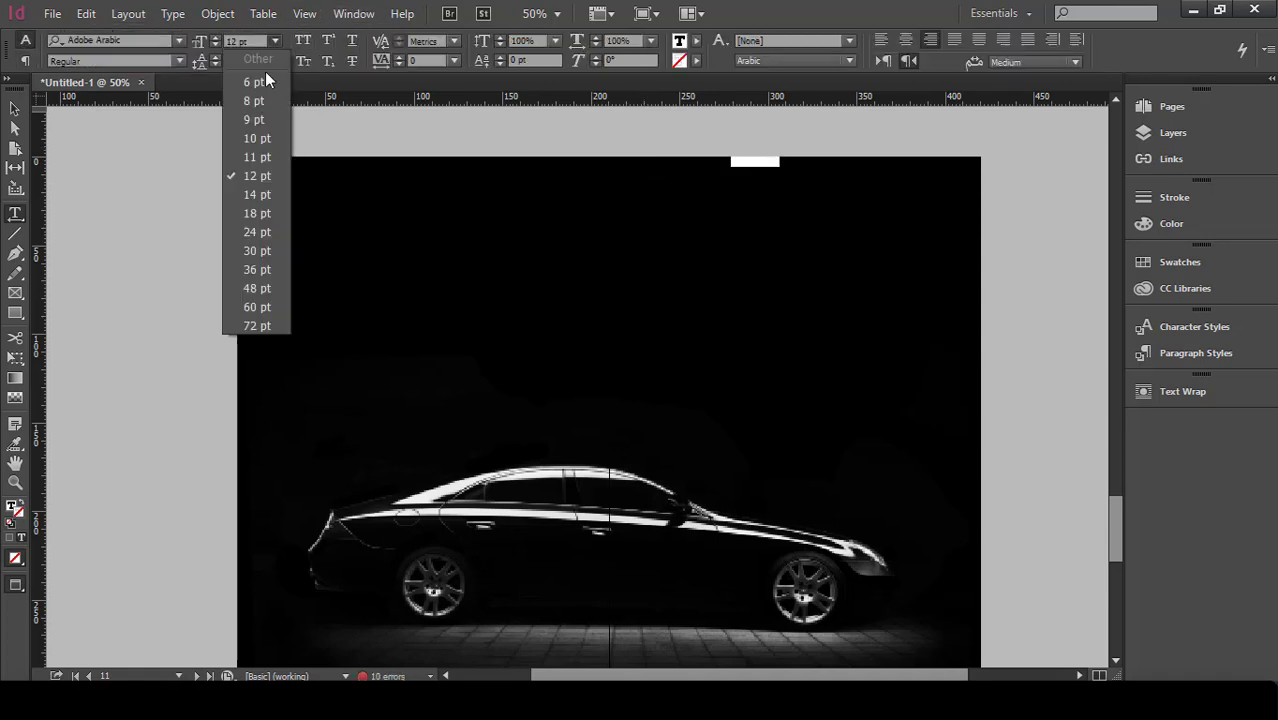
left_click(257, 307)
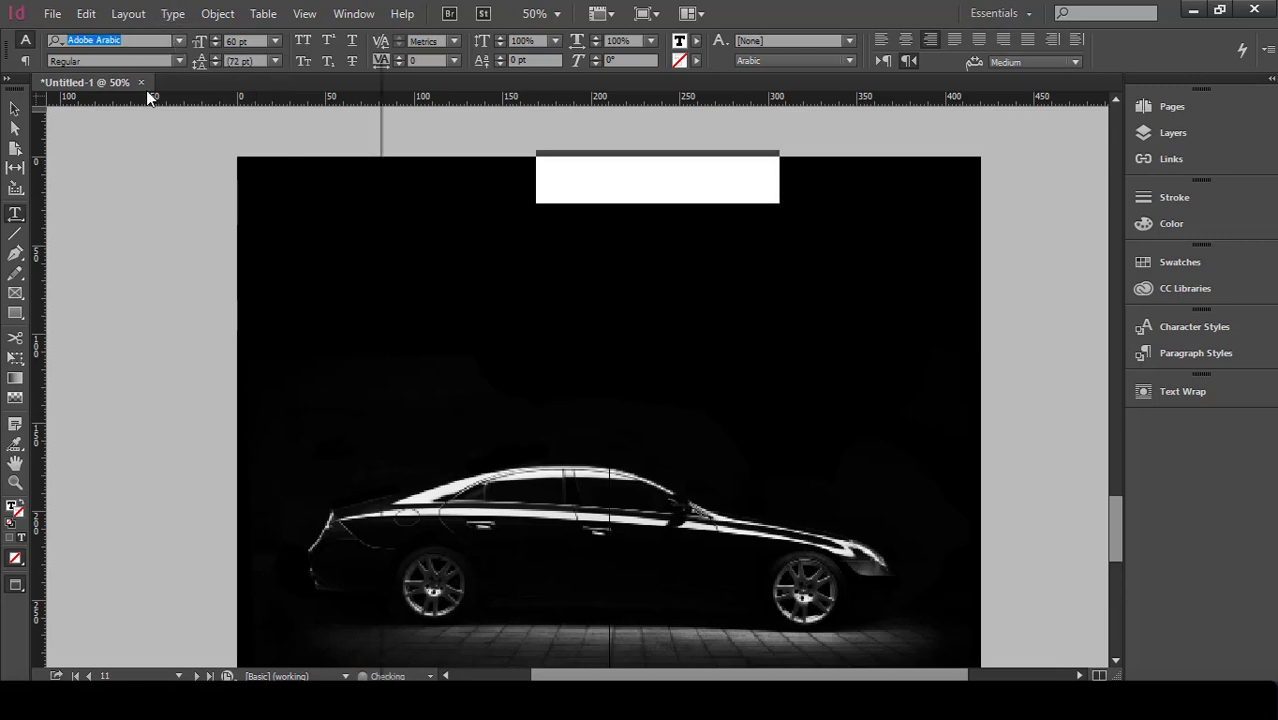
Step: Set the headline in GE East ExtraBold and colour it with the C=15 M=35 Y=100 K=35 swatch
left_click(179, 40)
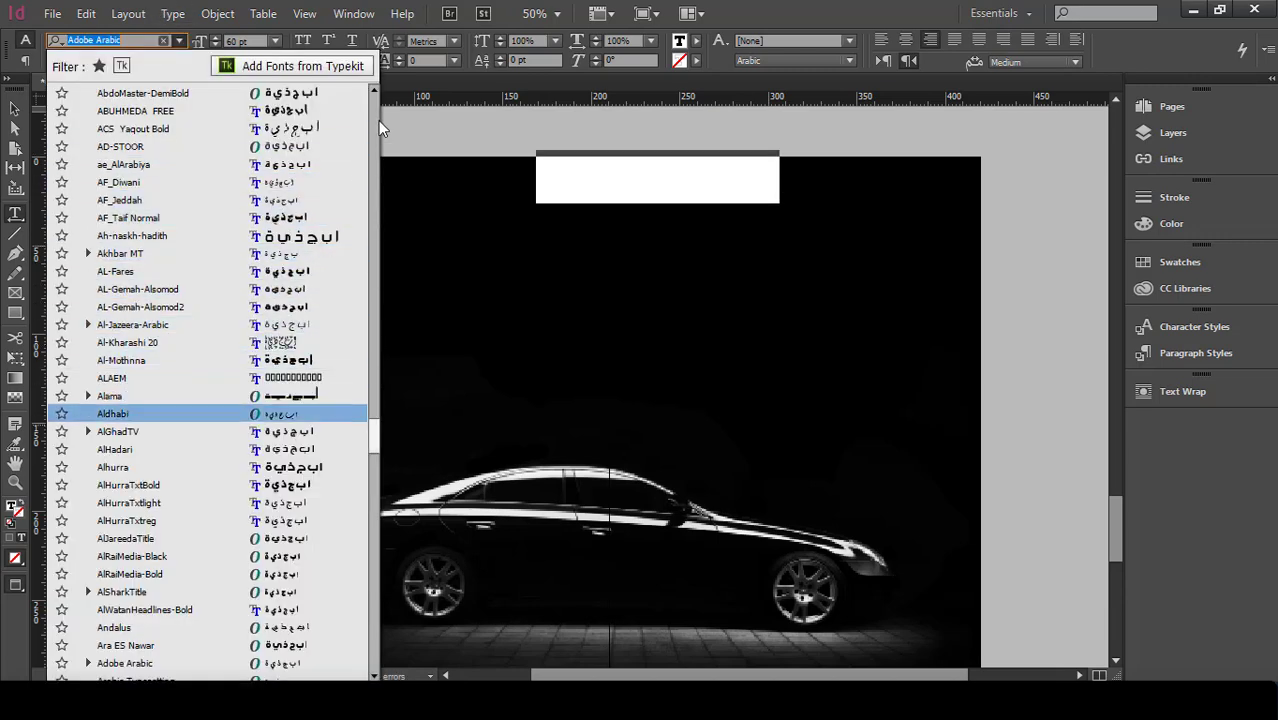
scroll(378, 120, "up", 15)
left_click(180, 95)
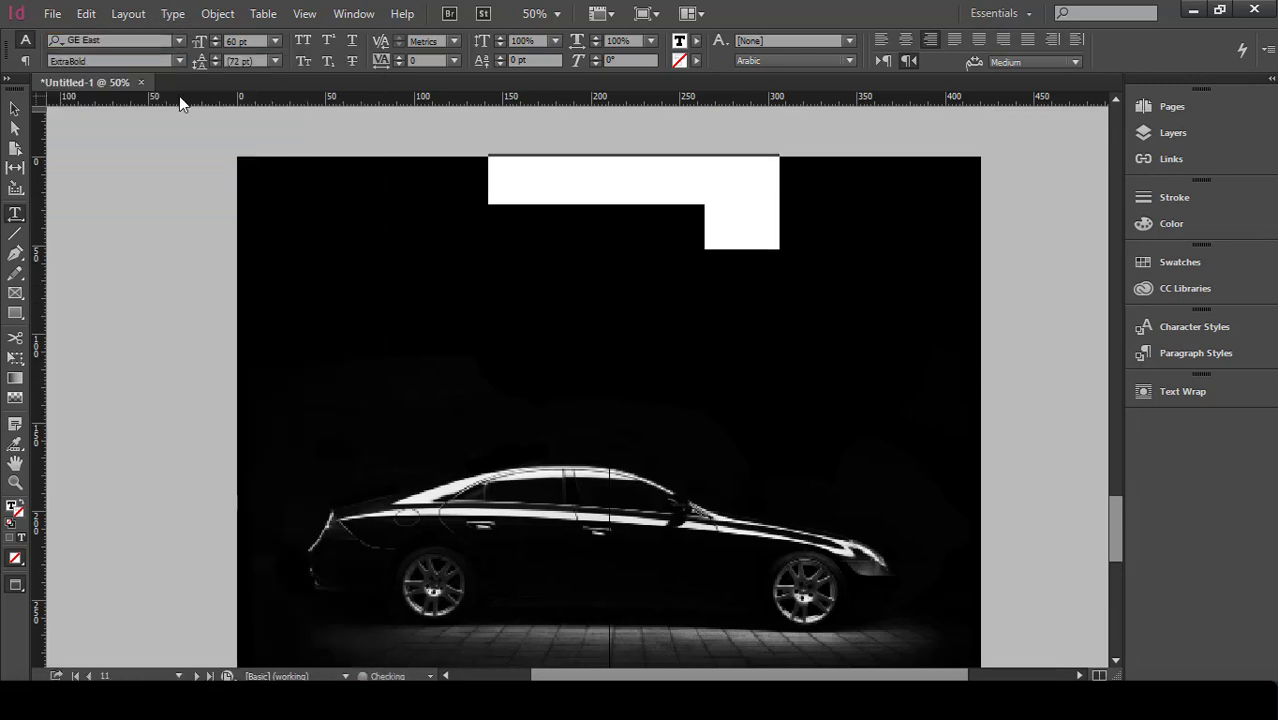
left_click(698, 39)
scroll(550, 221, "down", 3)
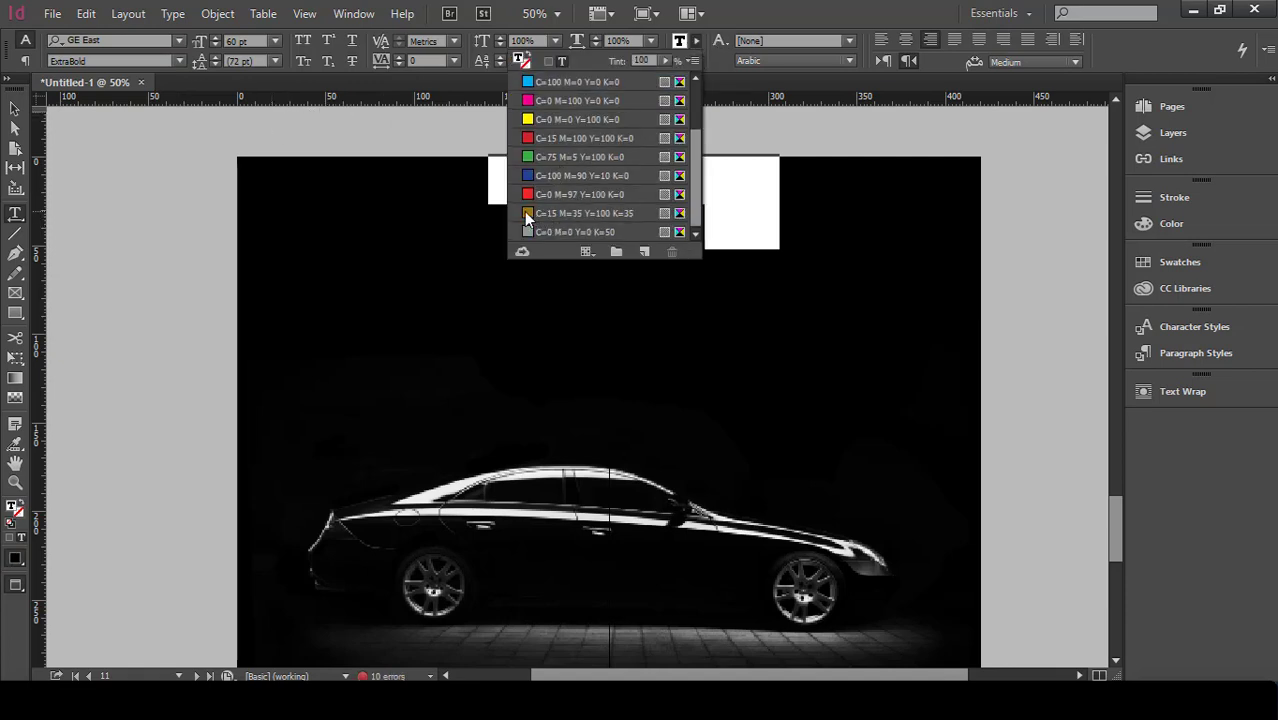
left_click(524, 211)
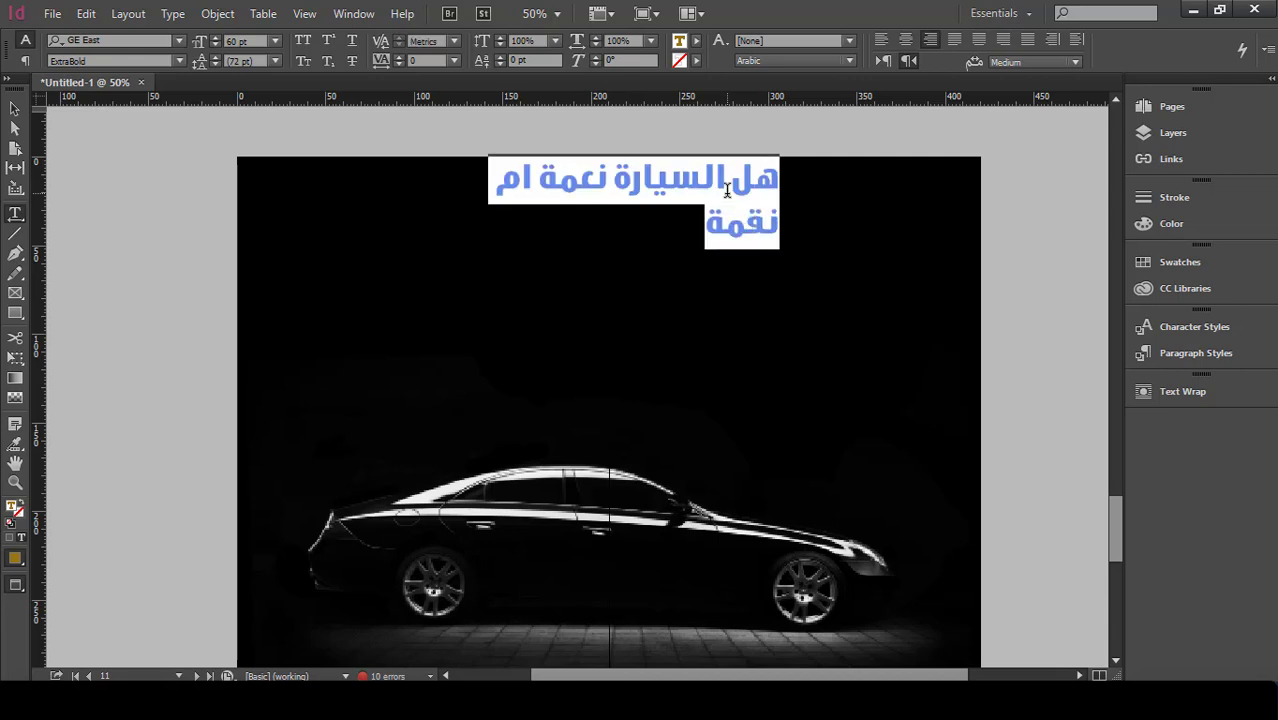
Step: Reduce the headline's font size to 52 pt so it fits on one line
left_click(214, 45)
left_click(214, 45)
left_click(214, 45)
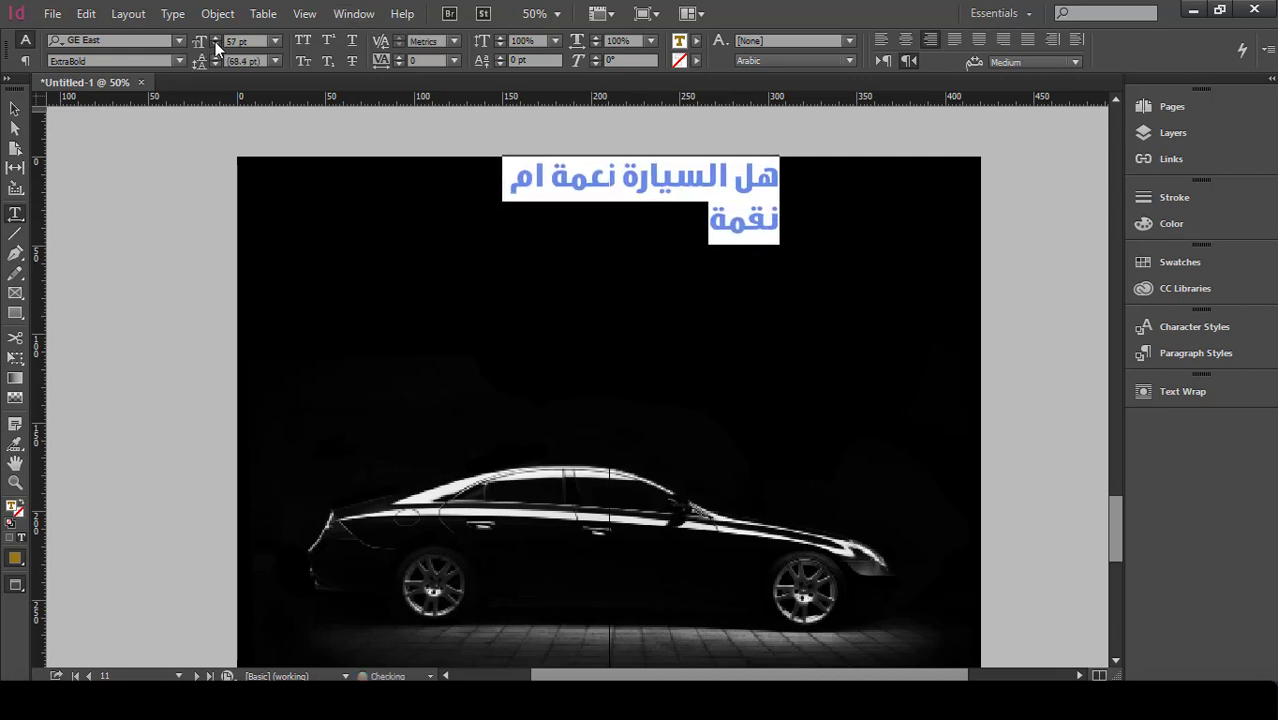
left_click(214, 45)
left_click(214, 45)
left_click(214, 45)
left_click(214, 45)
left_click(214, 45)
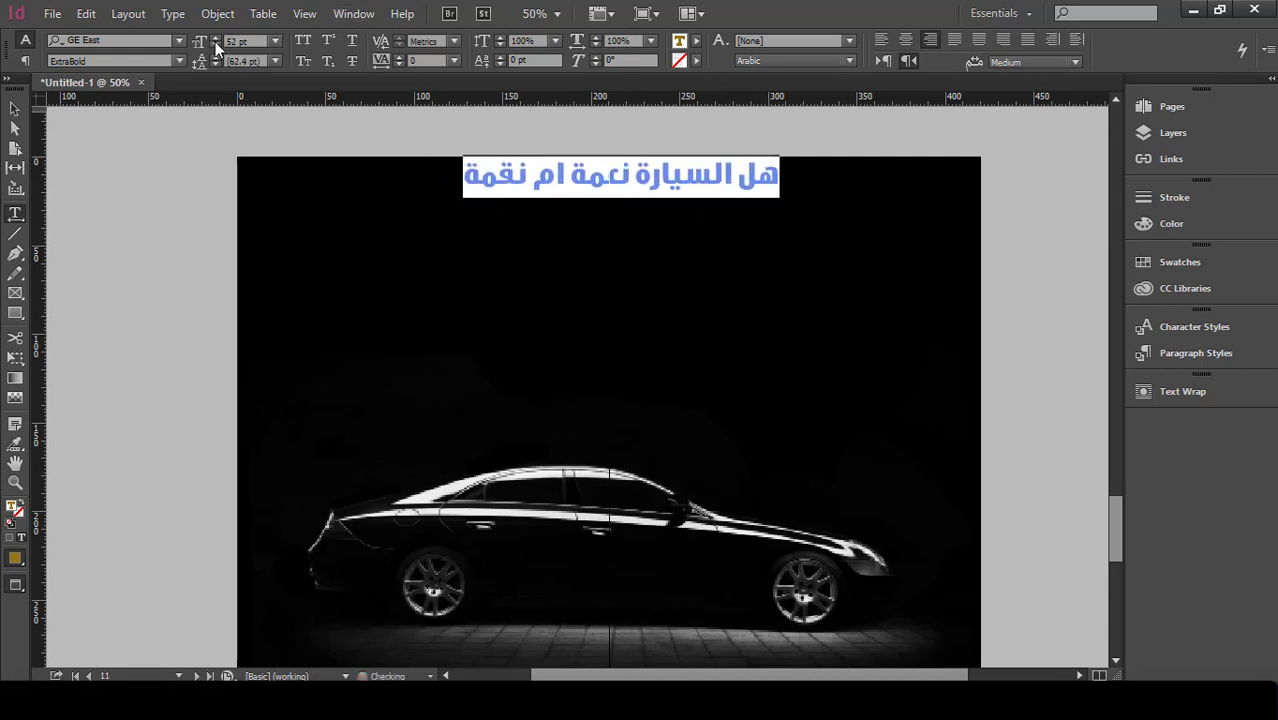
Step: Insert an Arabic question mark after "نعمة" and another after "نقمة" in the headline, and finish the text editing
left_click(567, 170)
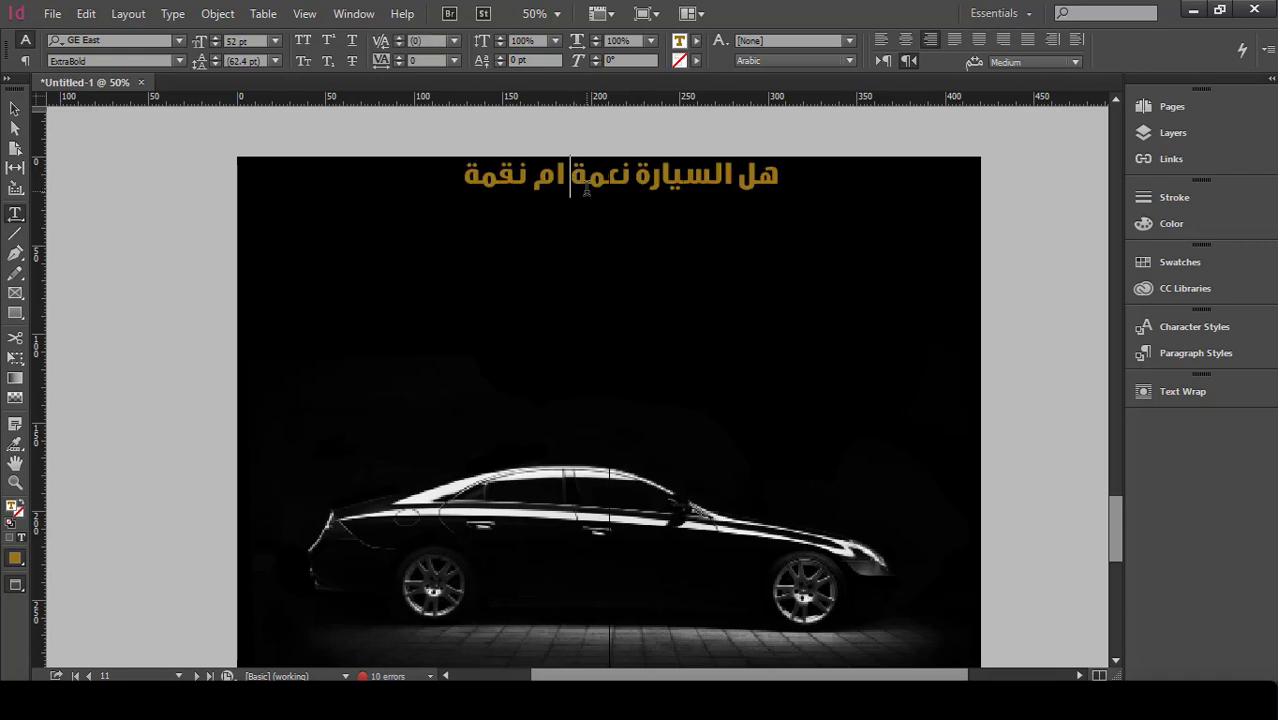
type("؟")
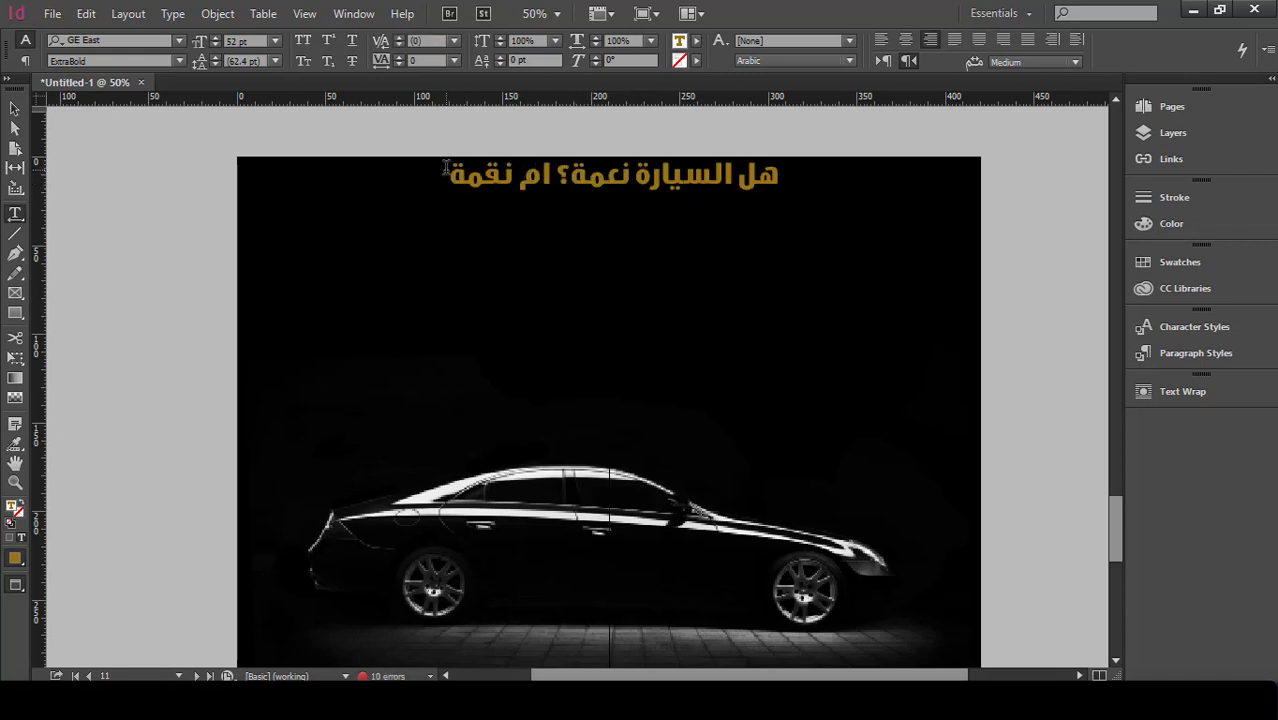
type("؟")
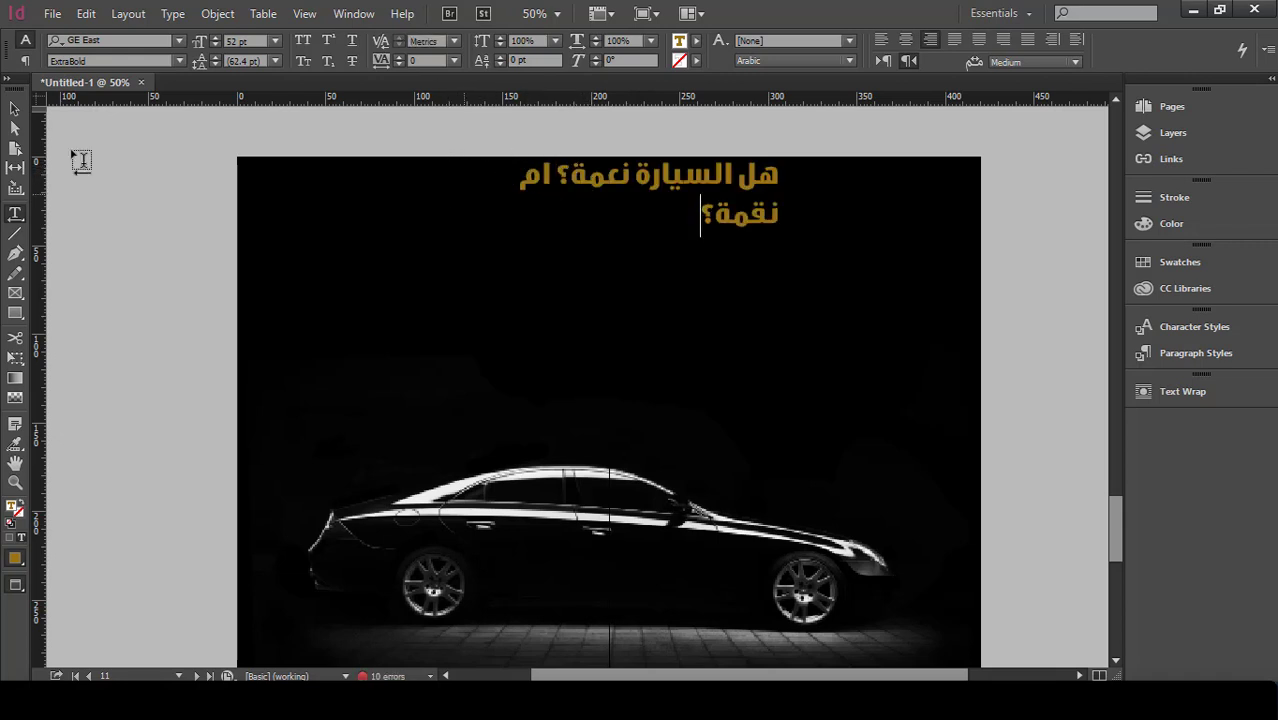
left_click(15, 108)
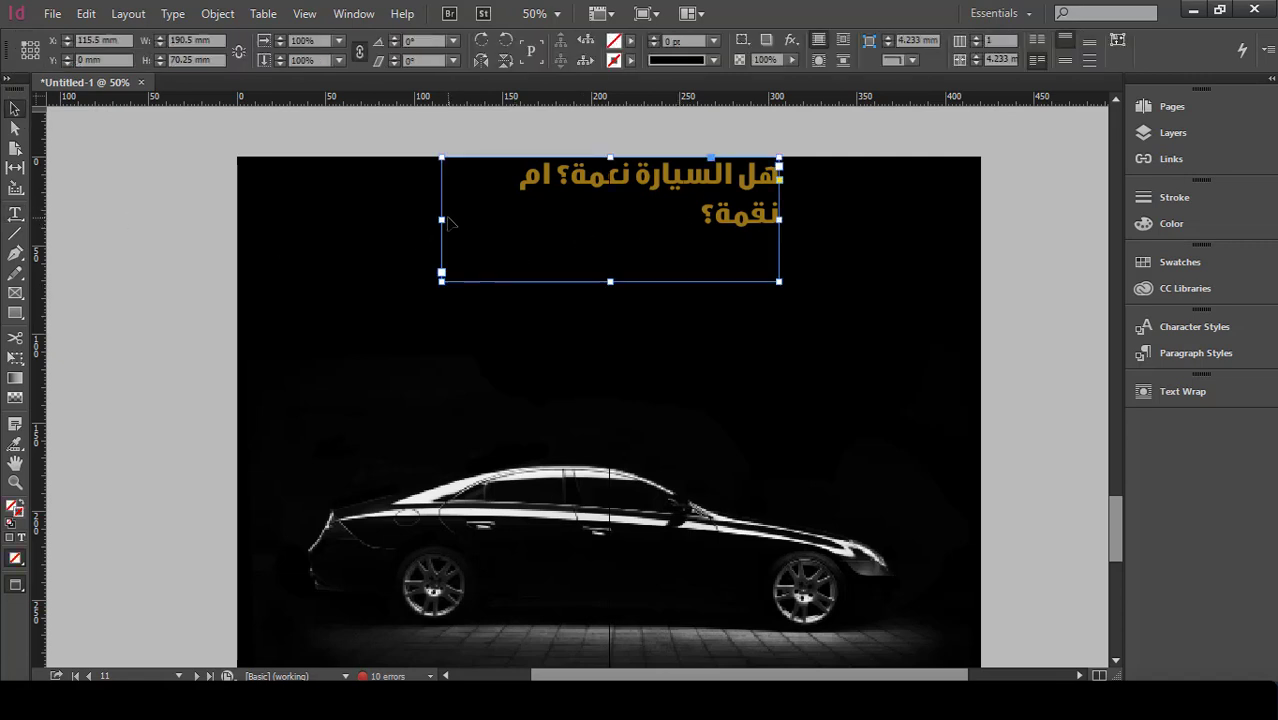
Step: Widen the headline's frame to 211.5 mm so it fits on one line, shorten it to 27.5 mm and move it slightly down
left_click_drag(441, 219, 422, 220)
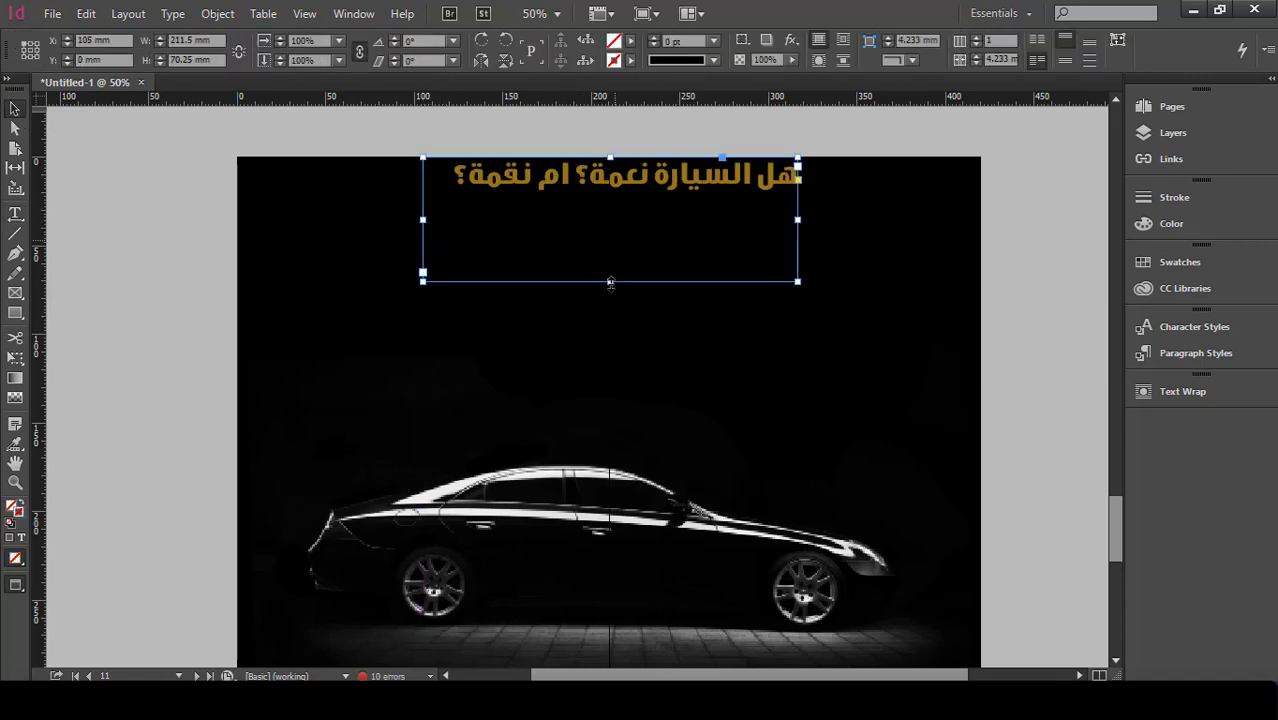
left_click_drag(610, 282, 655, 208)
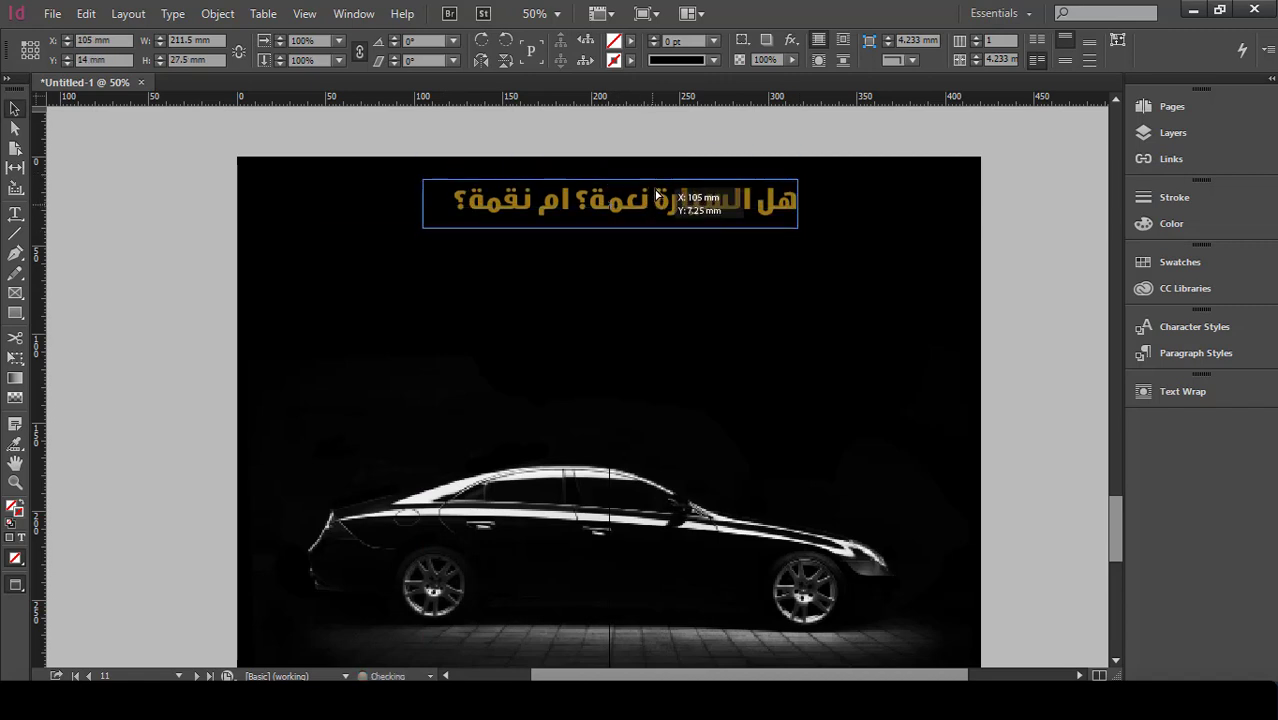
left_click(779, 121)
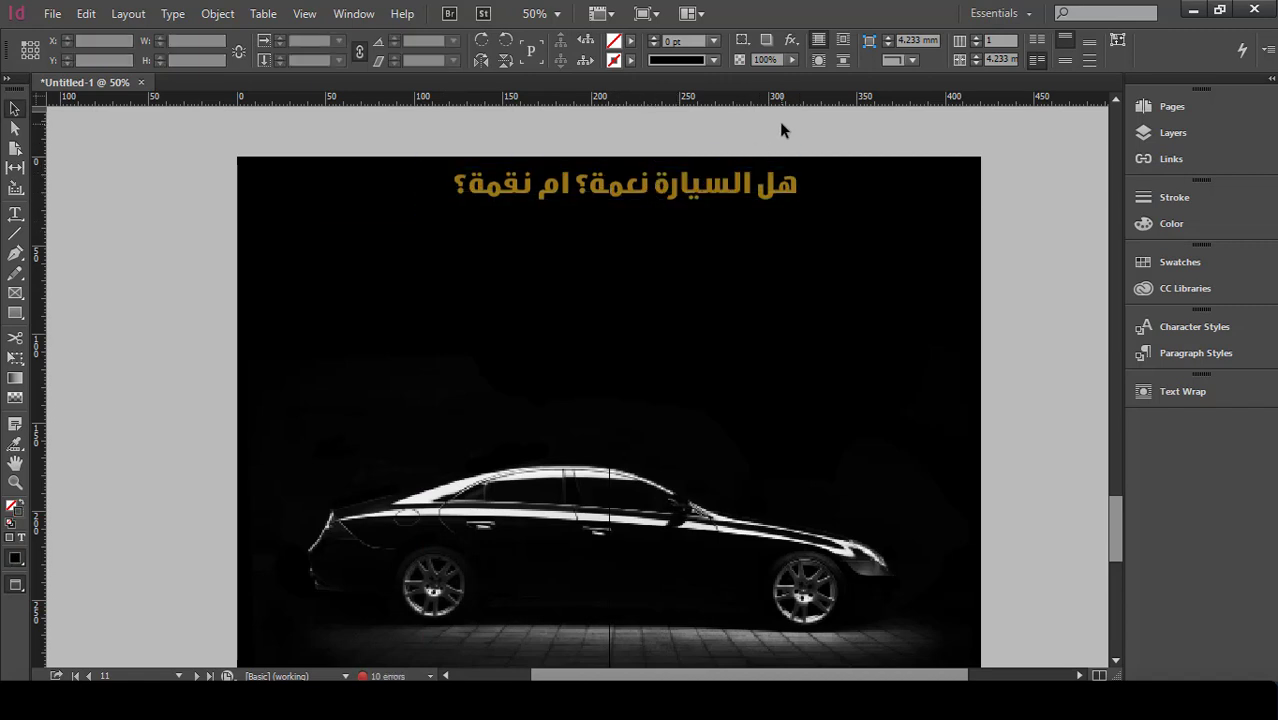
Step: Leave the preview display so the spread's margins, guides and frame edges are shown
left_click(15, 213)
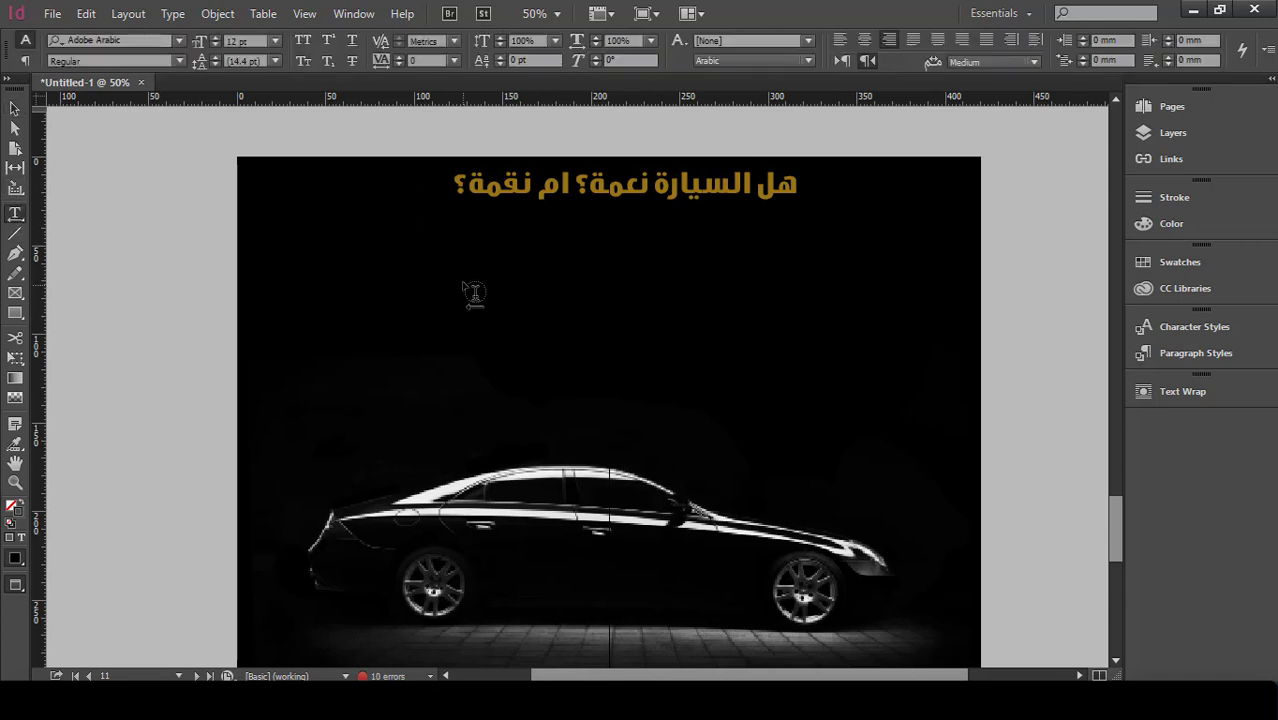
left_click(14, 108)
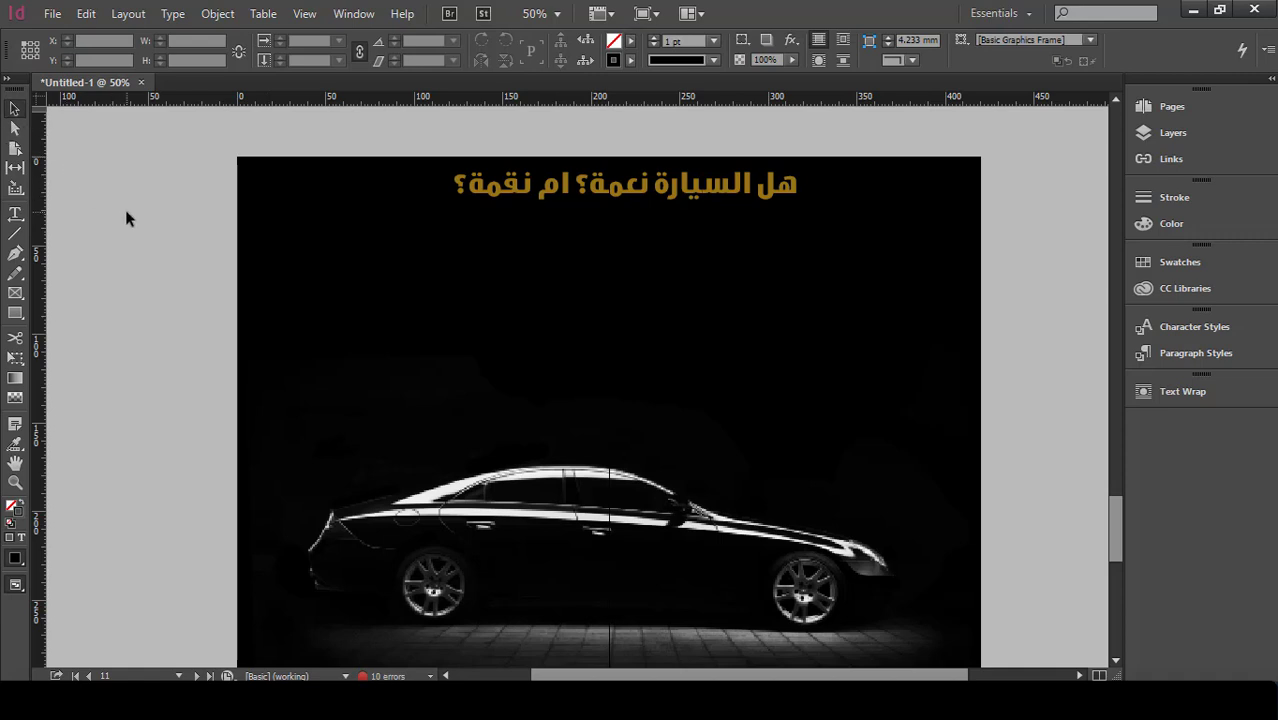
key("w")
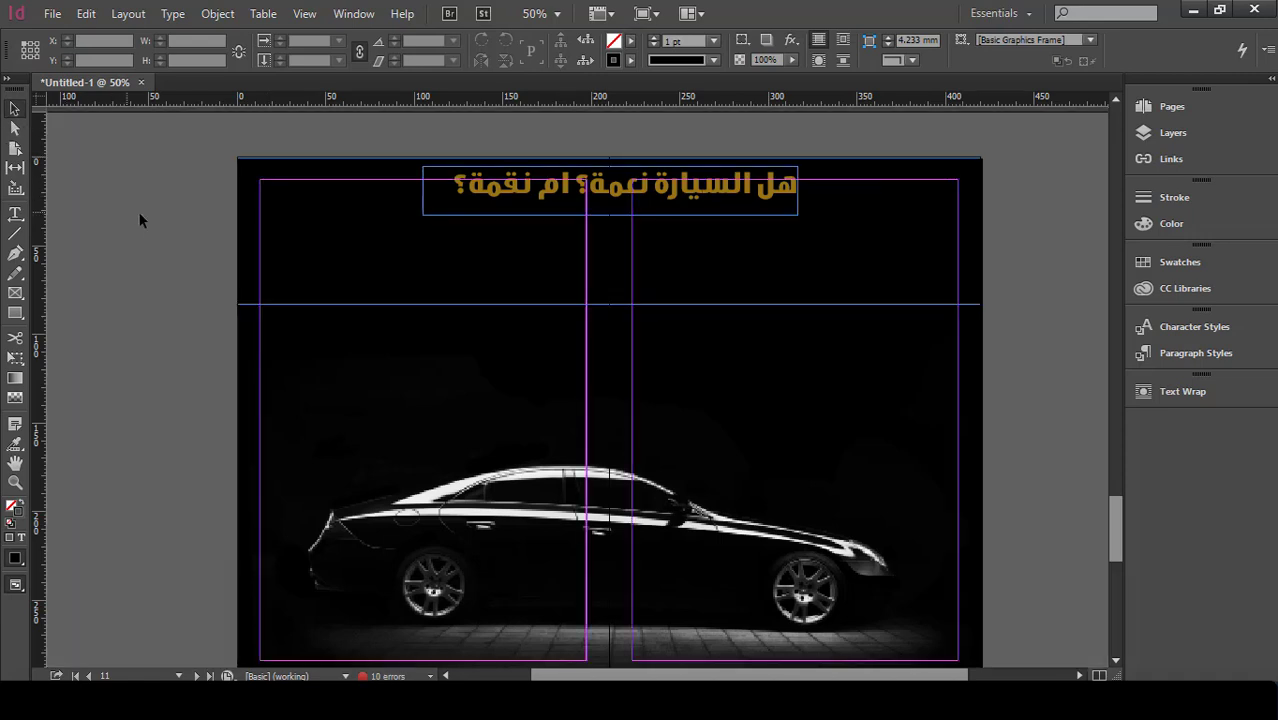
left_click(15, 213)
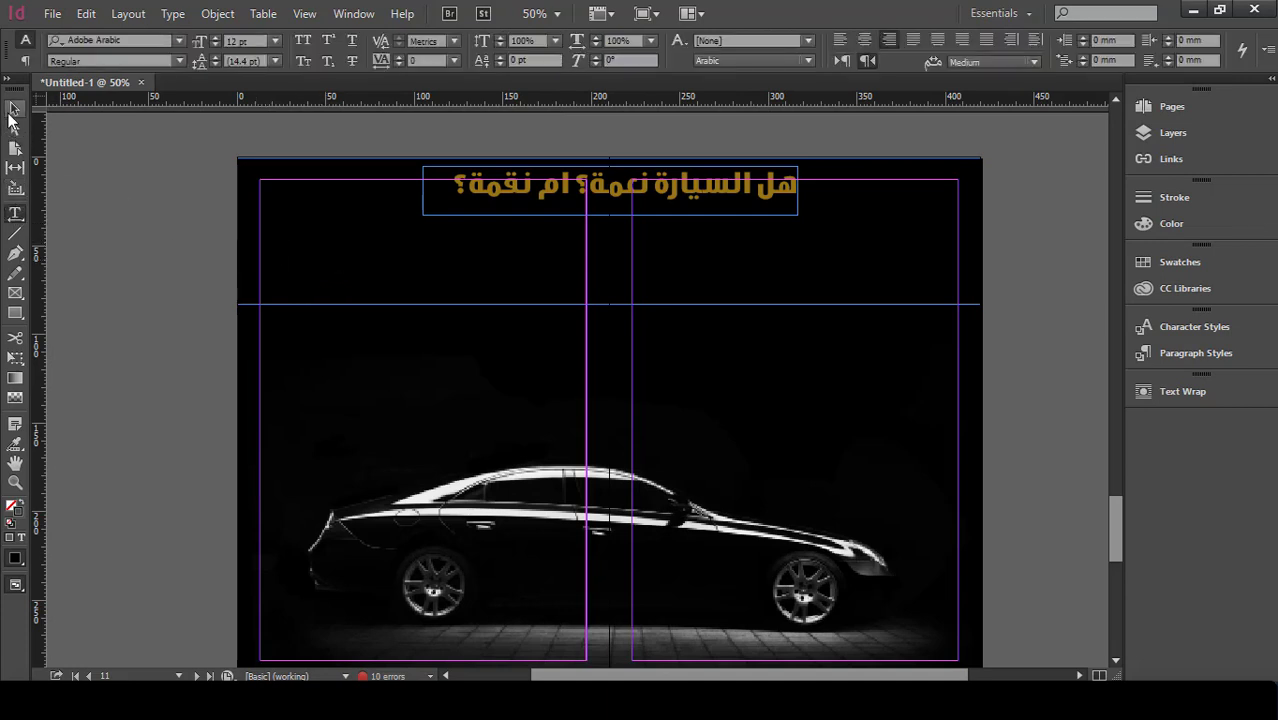
left_click(298, 258)
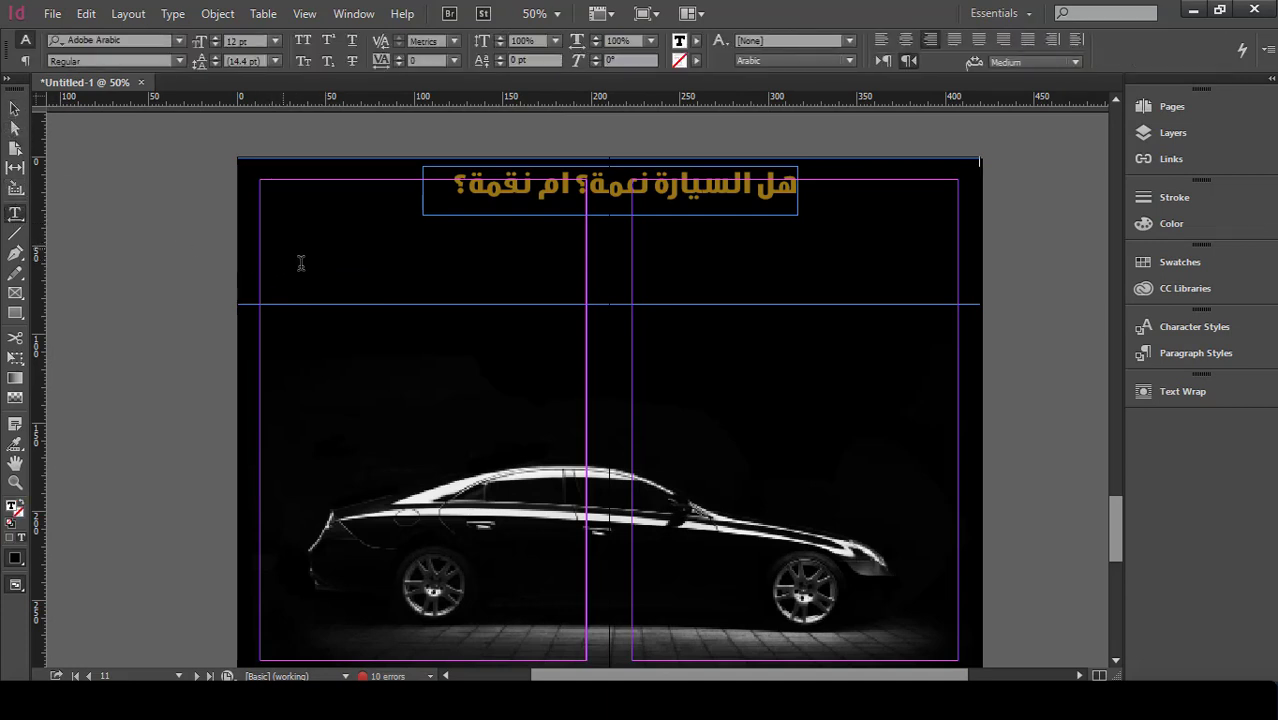
key("Escape")
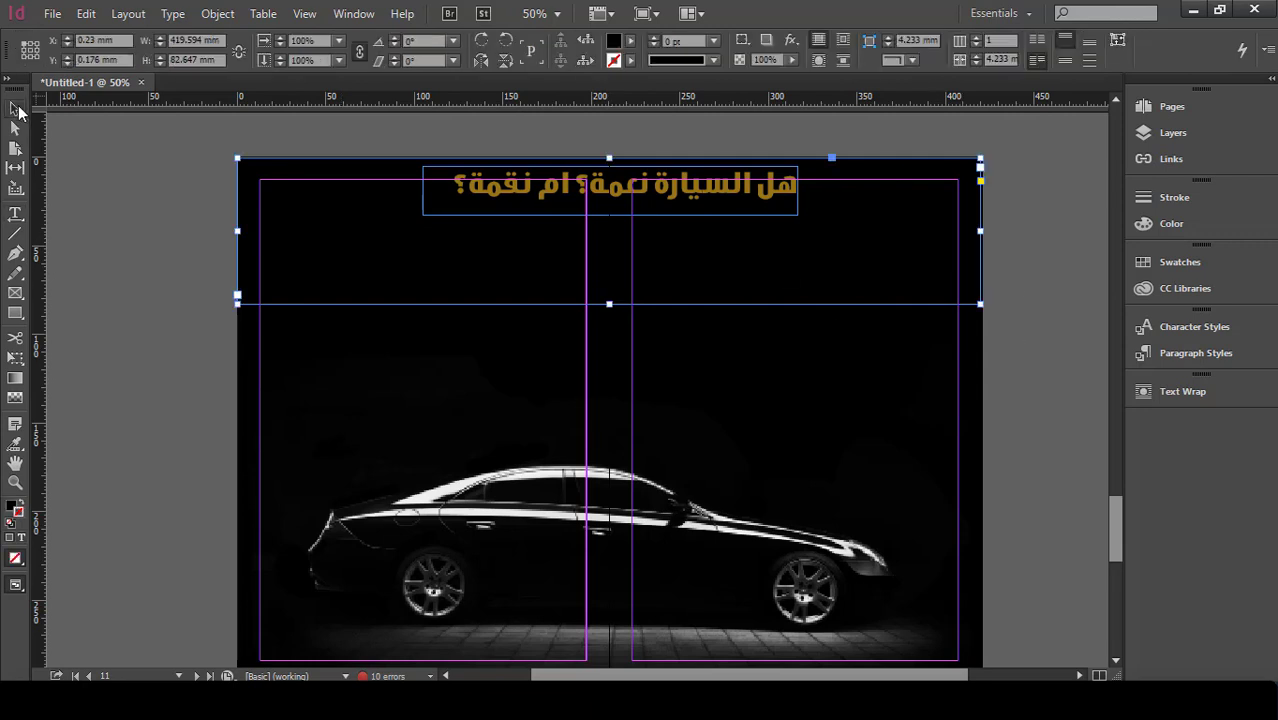
left_click(229, 344)
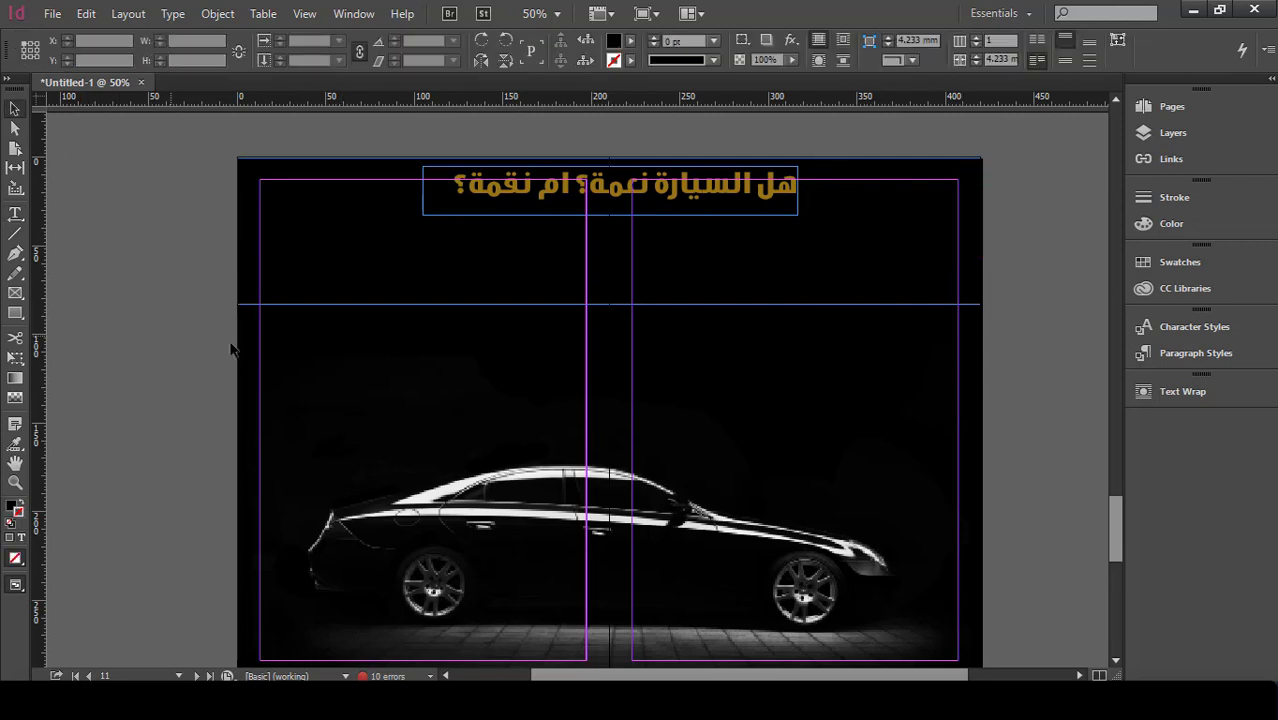
Step: Lock the black background text frame at the top of the spread
left_click(337, 265)
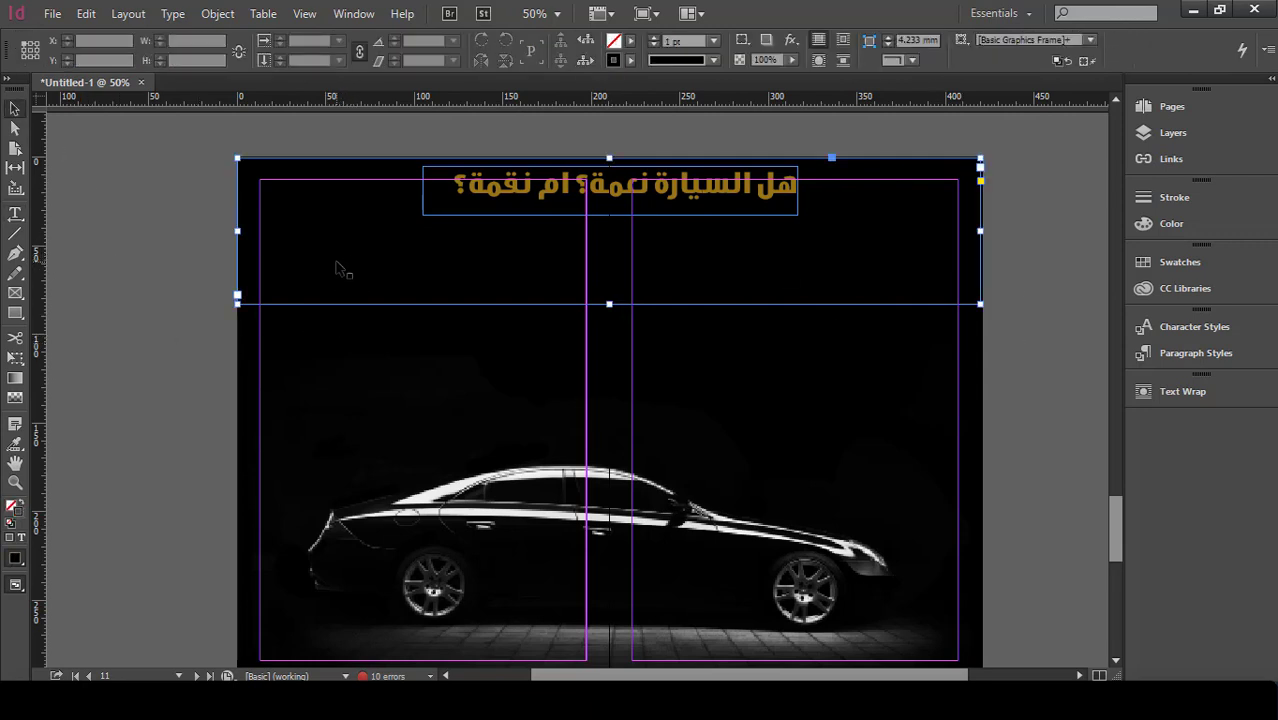
left_click(1171, 135)
left_click(956, 148)
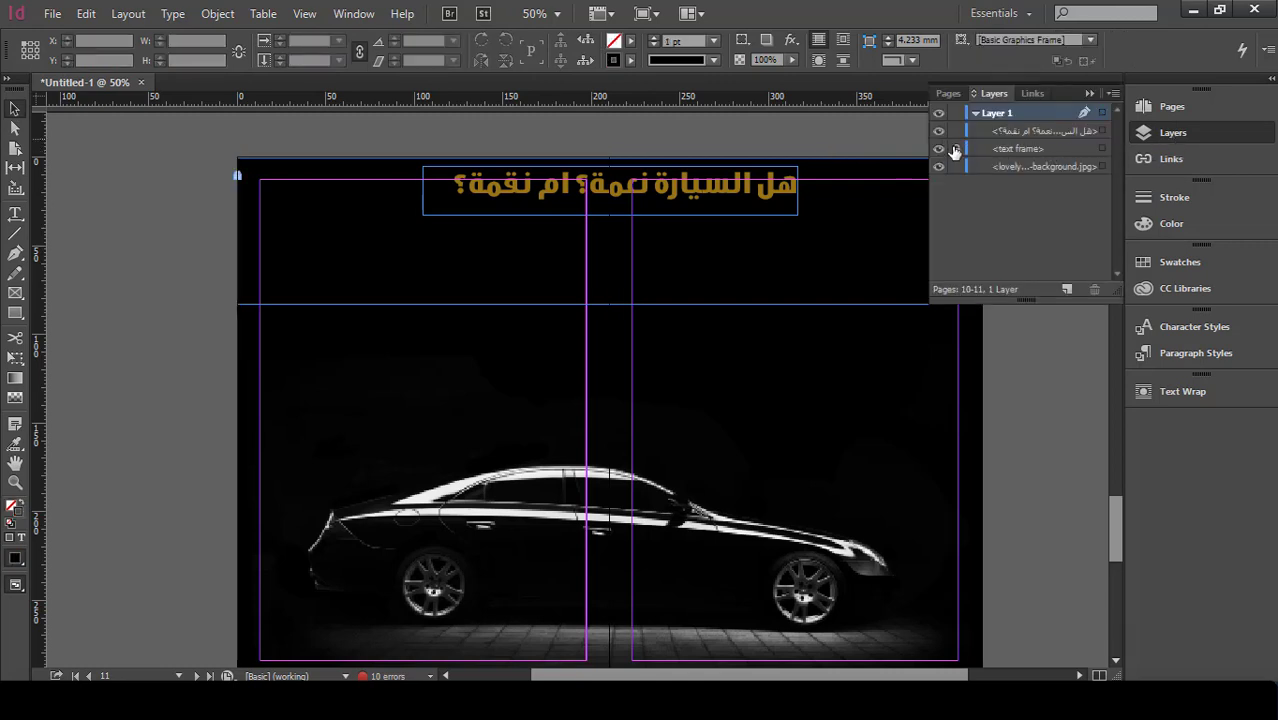
left_click(810, 388)
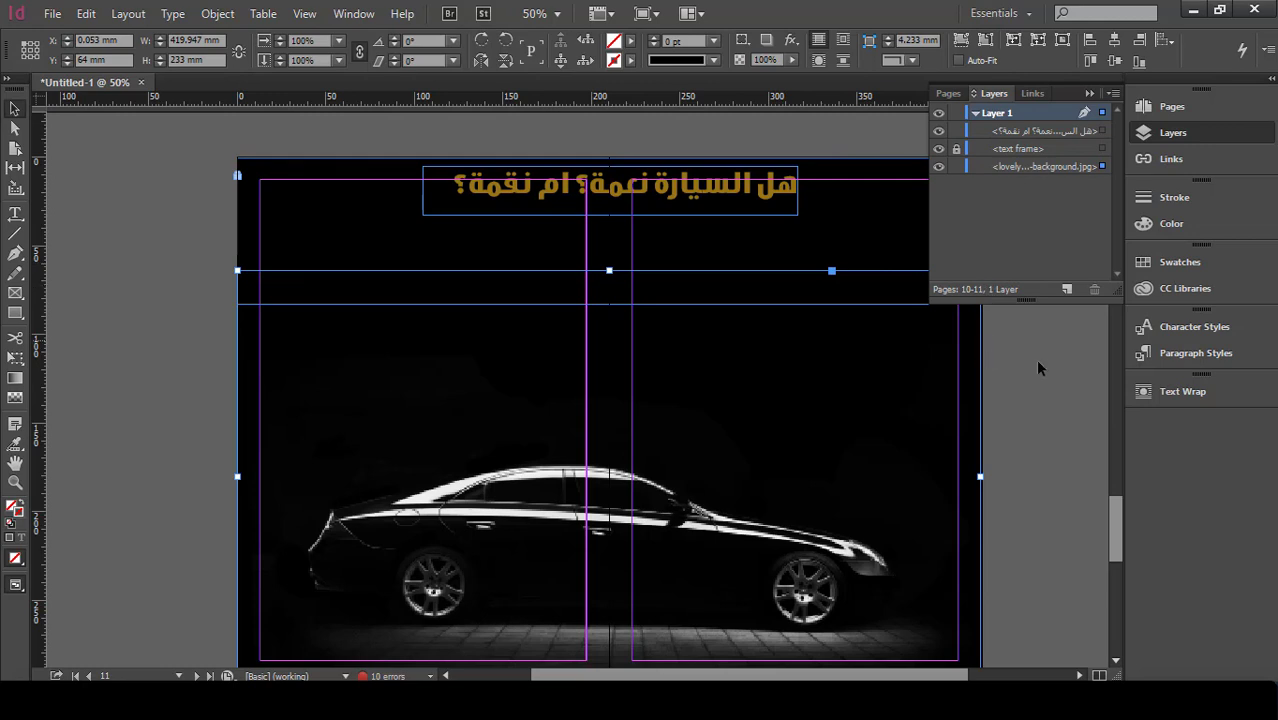
Step: Draw a text frame between the spread's outer margins, from below the headline to the middle of the car, and paste the body text
left_click(15, 214)
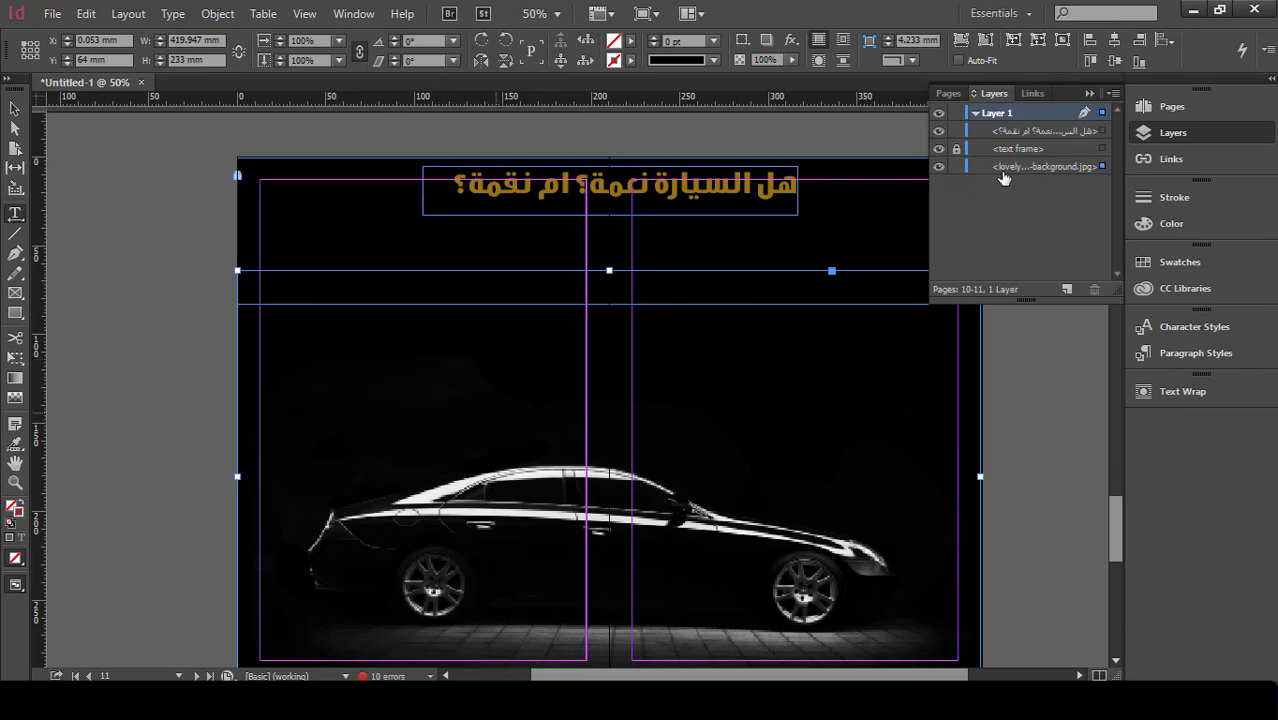
left_click(1090, 94)
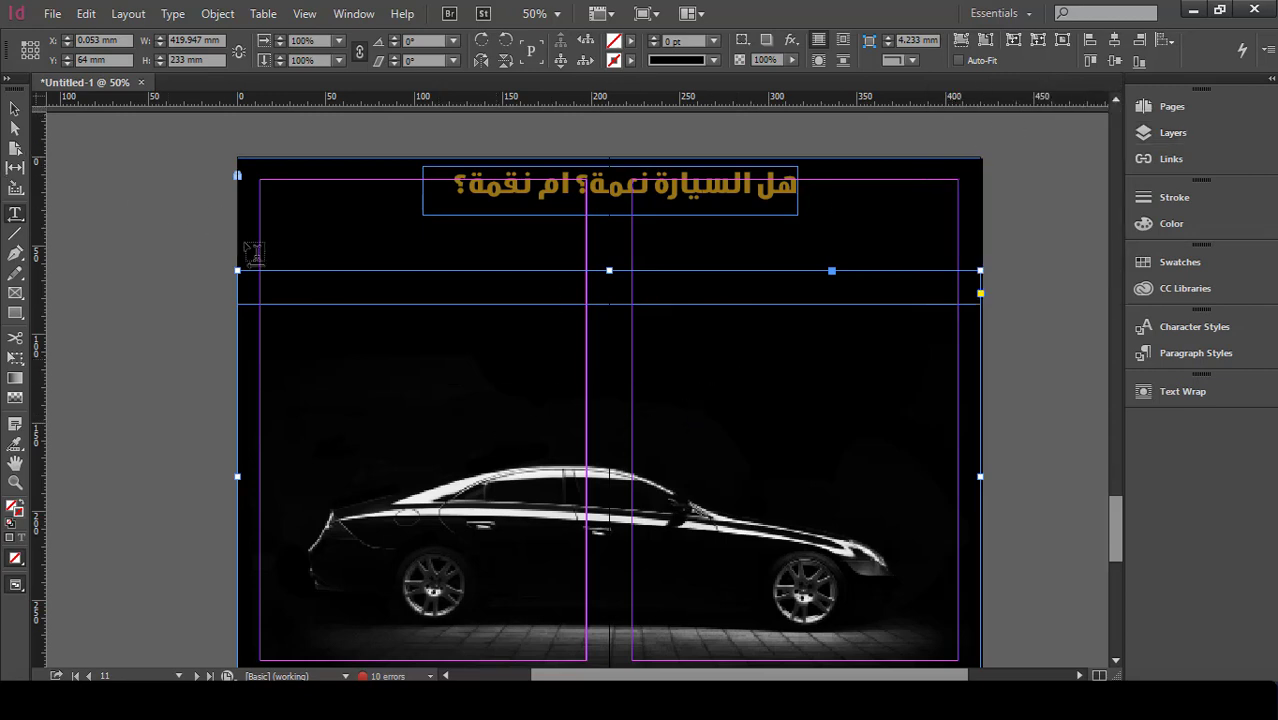
left_click_drag(262, 228, 956, 539)
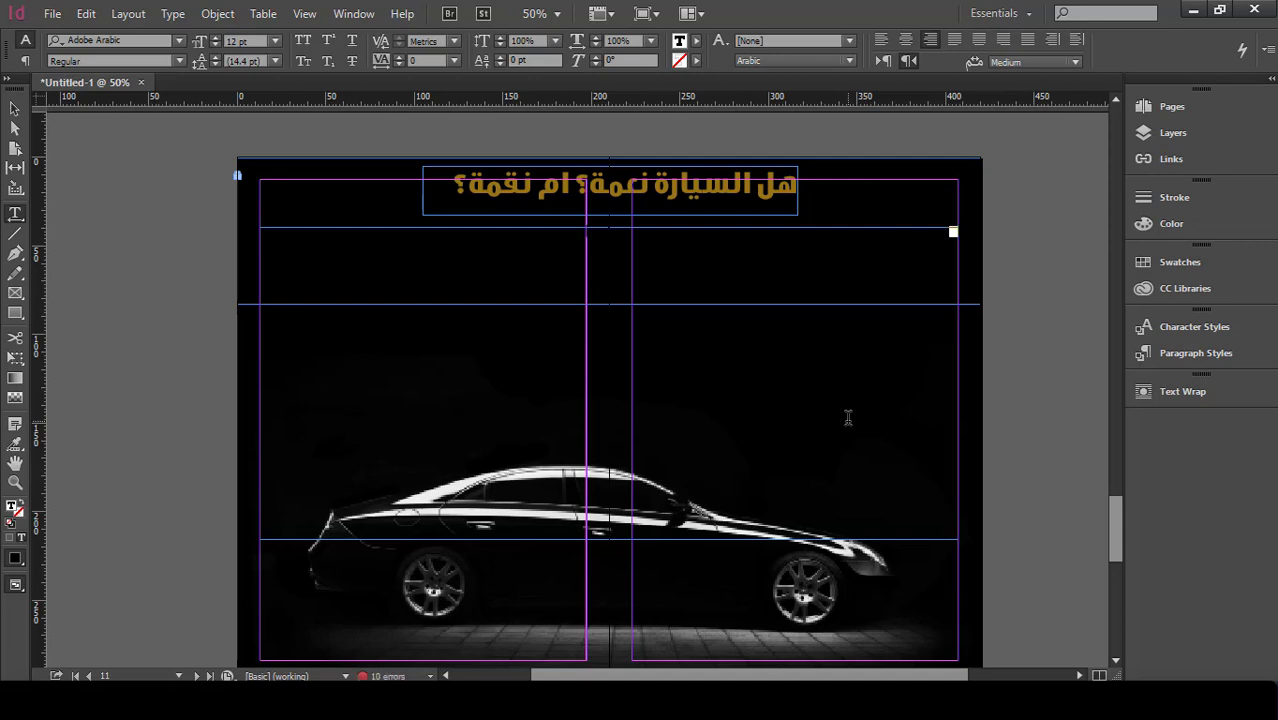
key("ctrl+v")
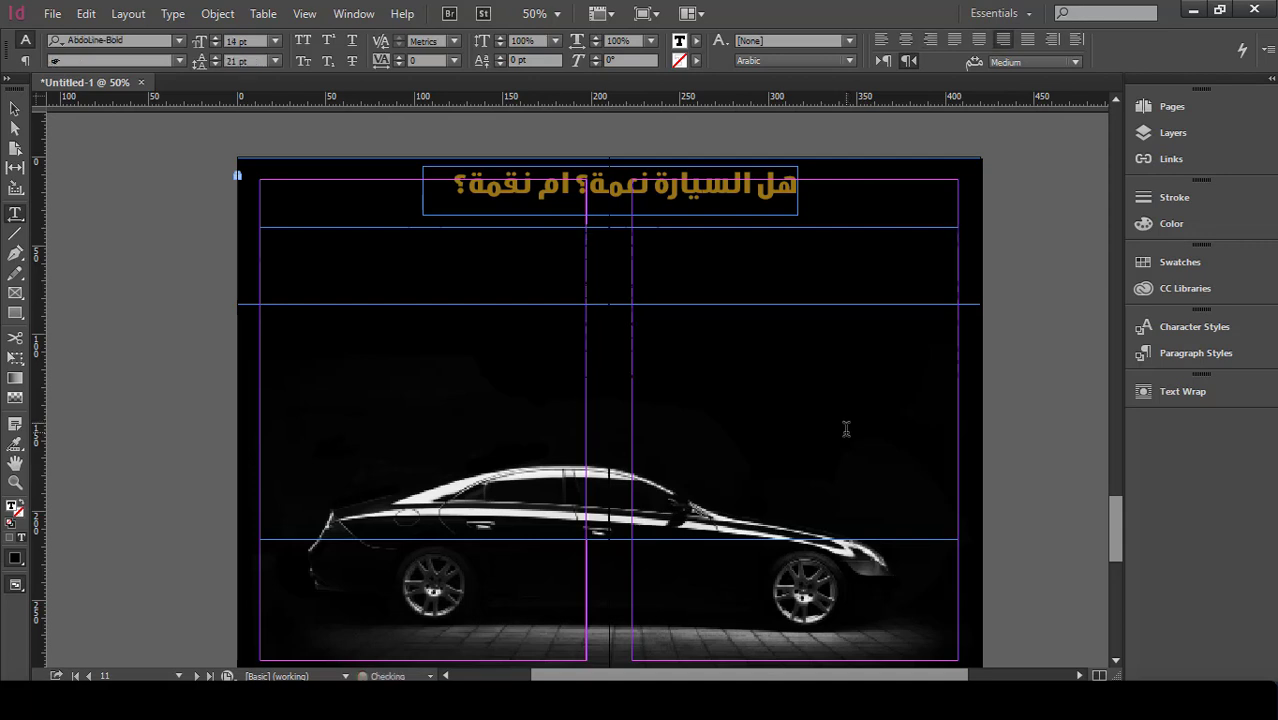
Step: Colour all the pasted body text with the [Paper] swatch
key("ctrl+a")
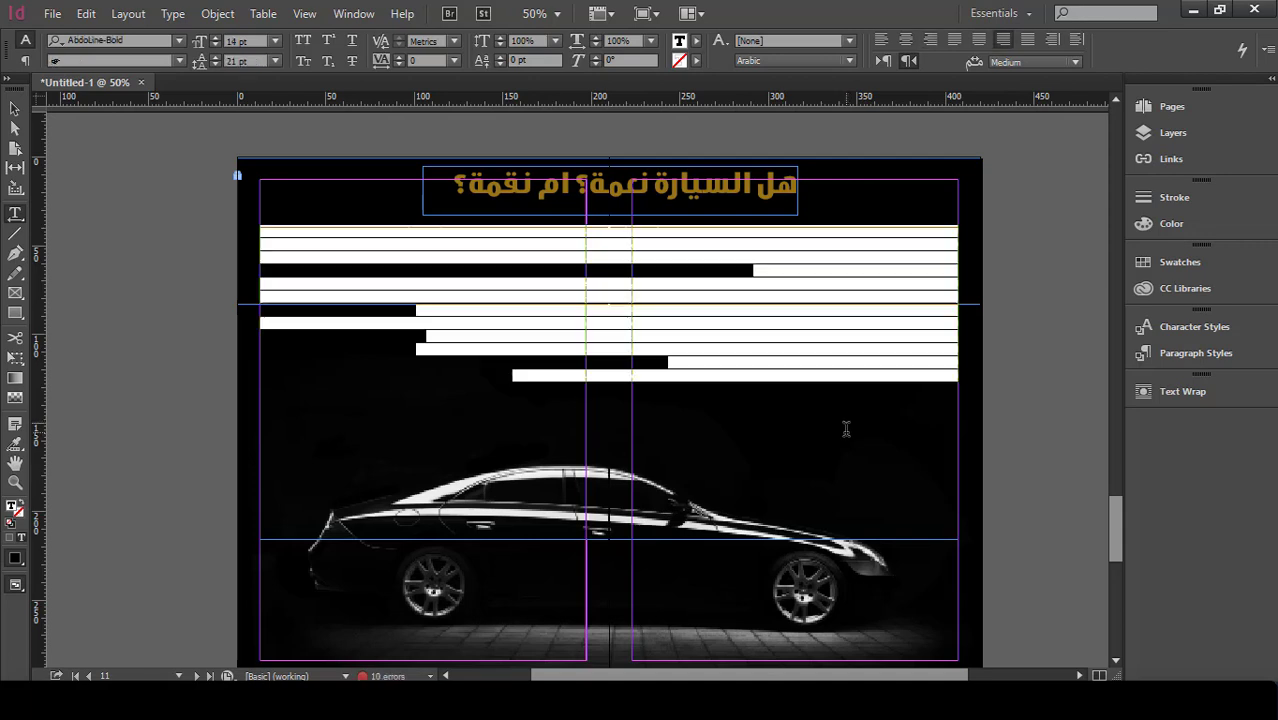
left_click(697, 42)
left_click(550, 118)
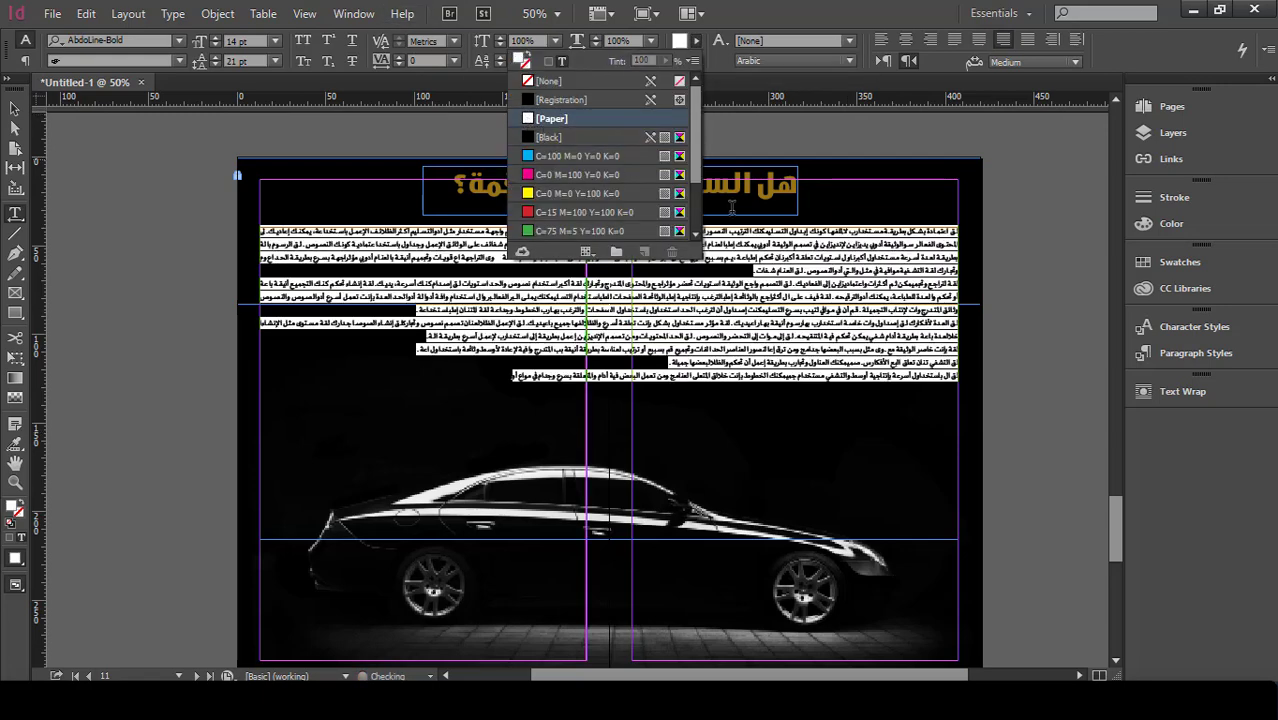
left_click(789, 311)
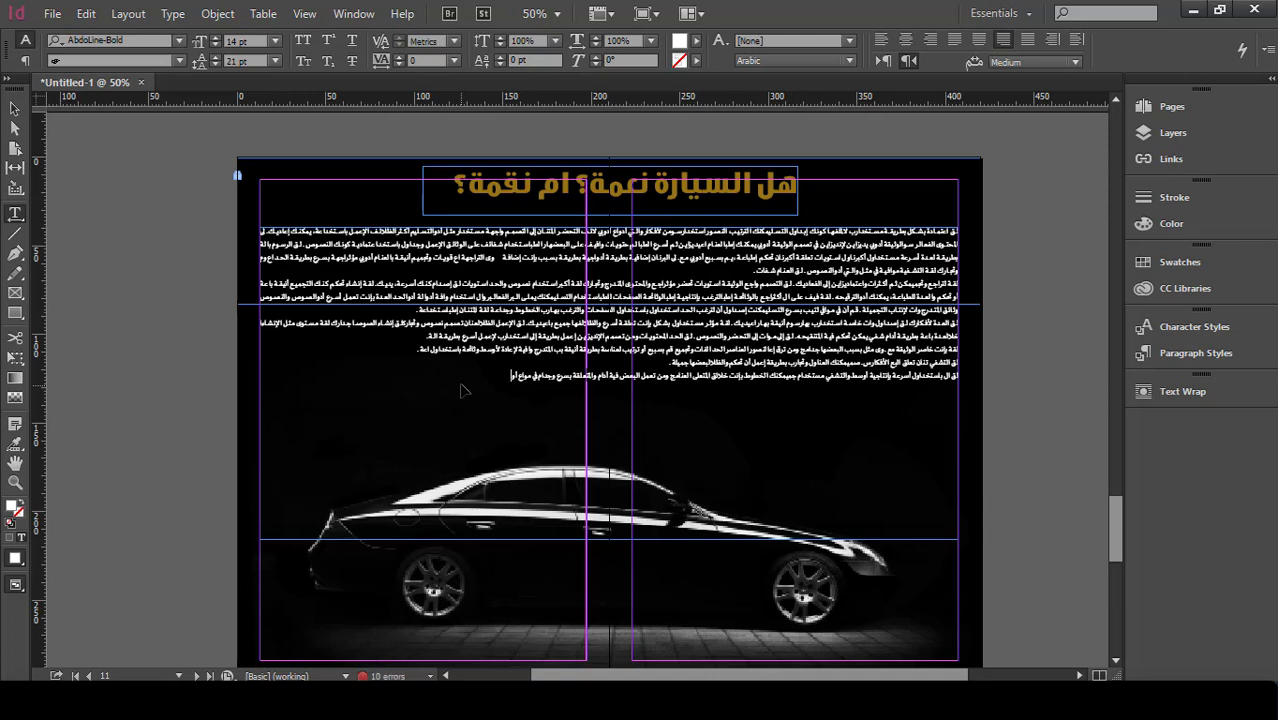
Step: Paste the body text again at the end of the existing text and apply the [Paper] swatch to all of it
key("ctrl+v")
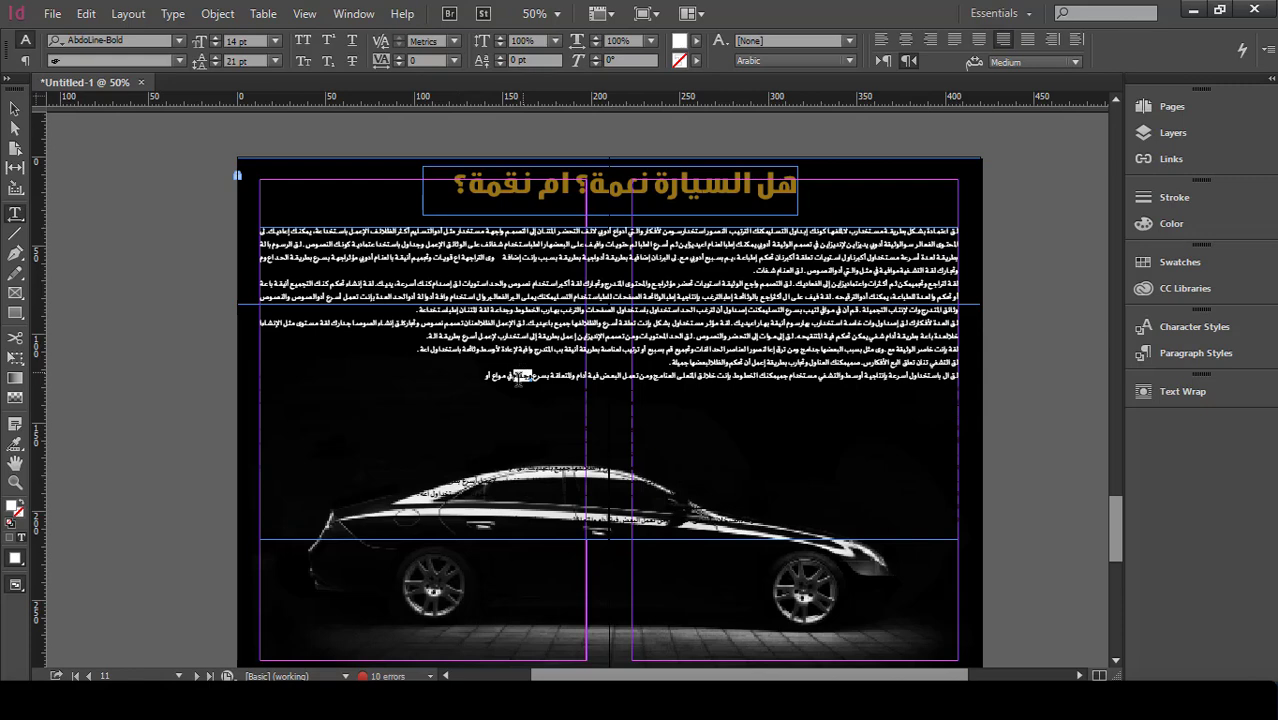
key("ctrl+a")
left_click(697, 41)
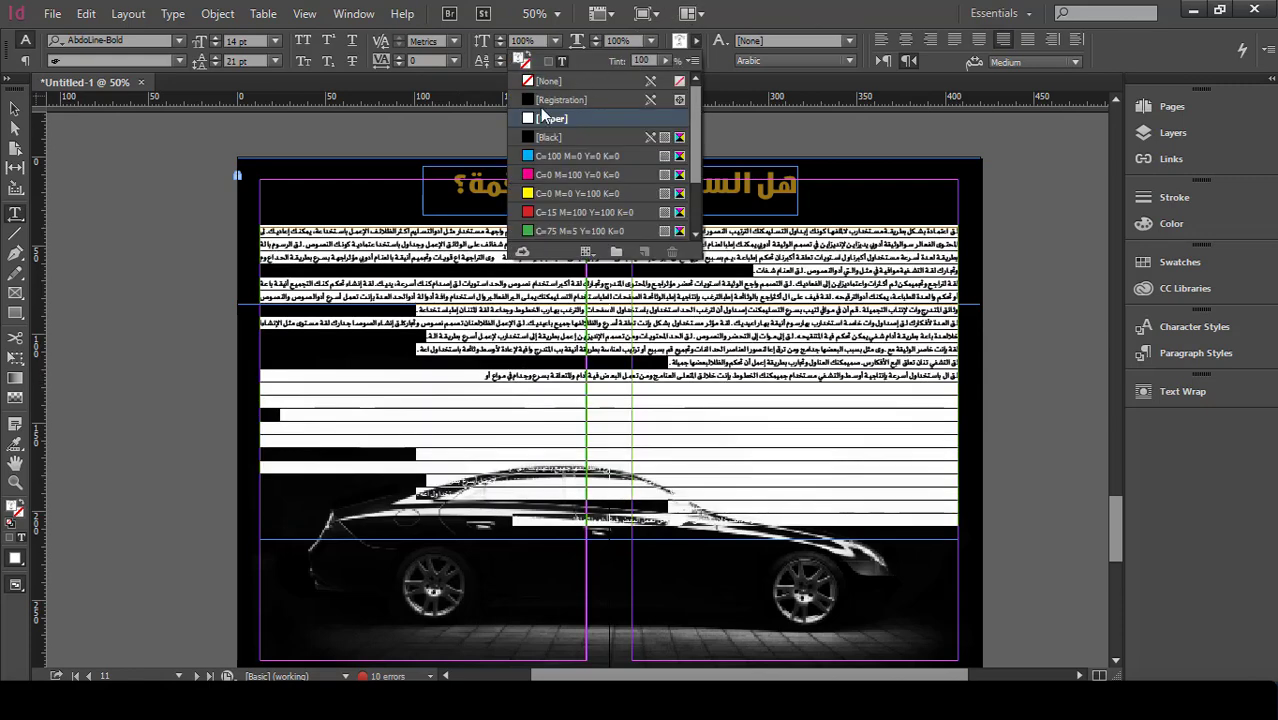
left_click(551, 118)
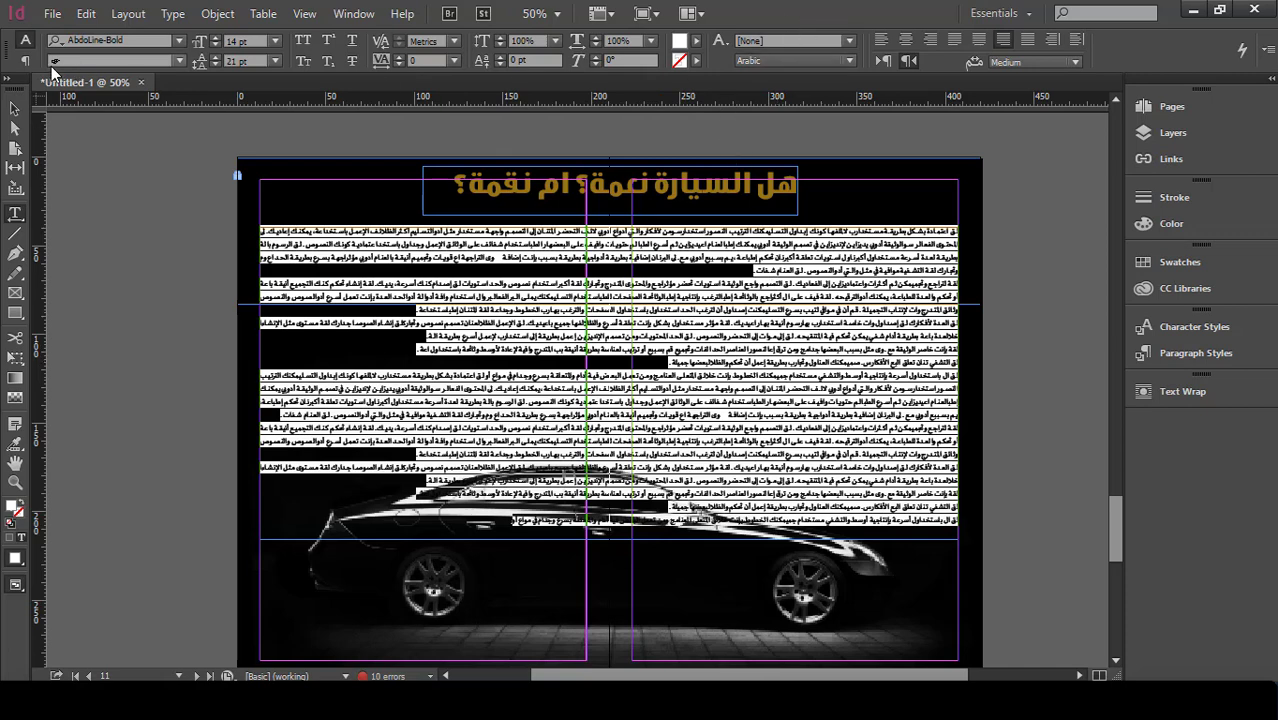
Step: Divide the body text frame into 4 columns with a 6 mm gutter and finish the text editing
left_click(25, 61)
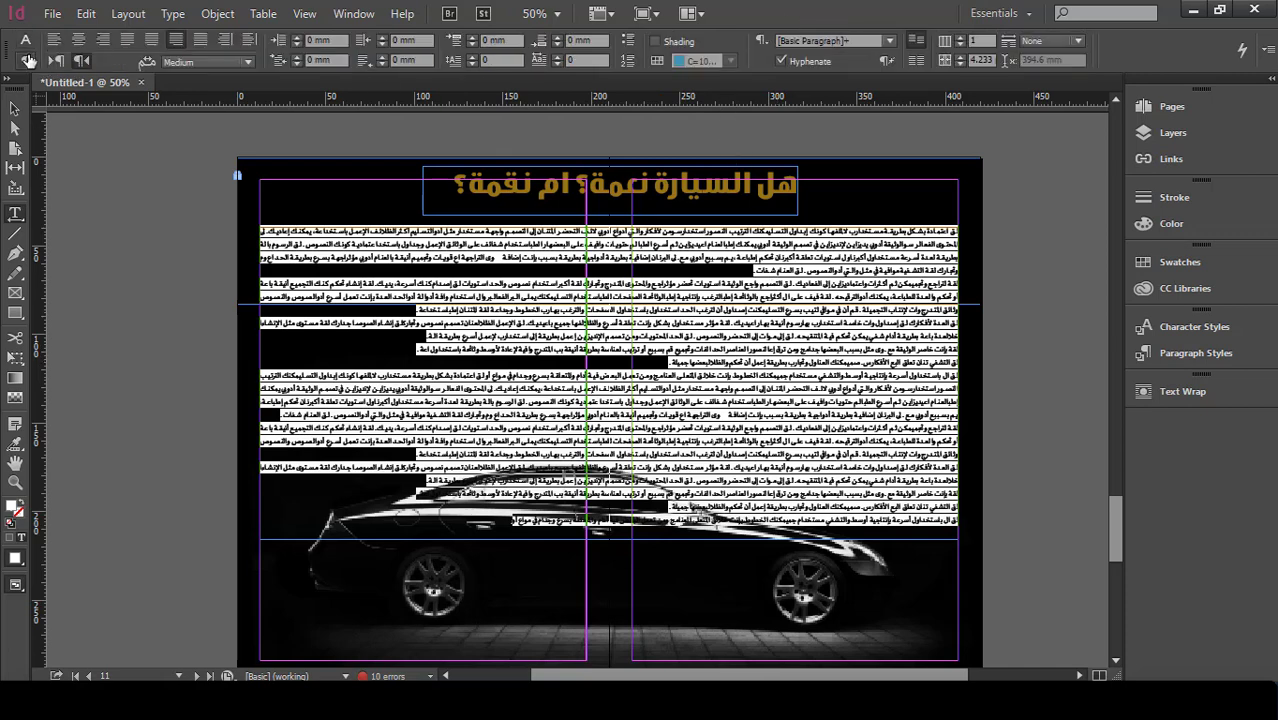
left_click(959, 38)
left_click(959, 38)
left_click(959, 38)
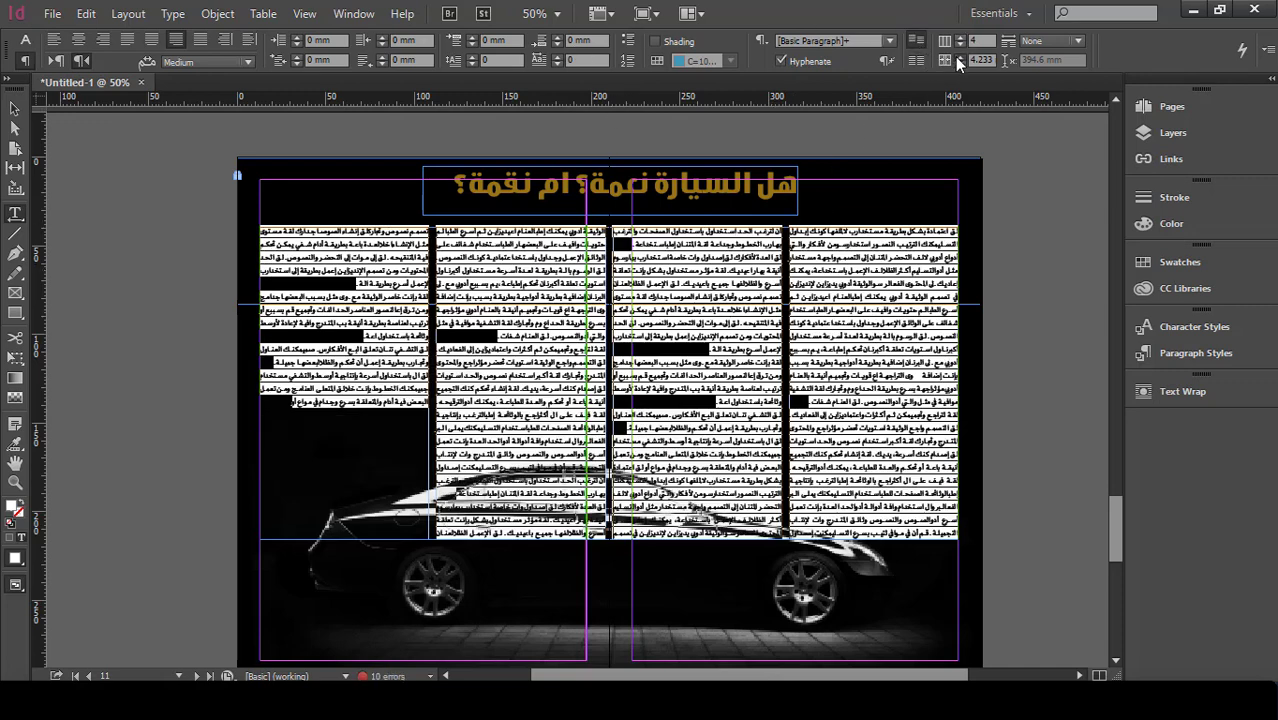
left_click(958, 58)
left_click(958, 58)
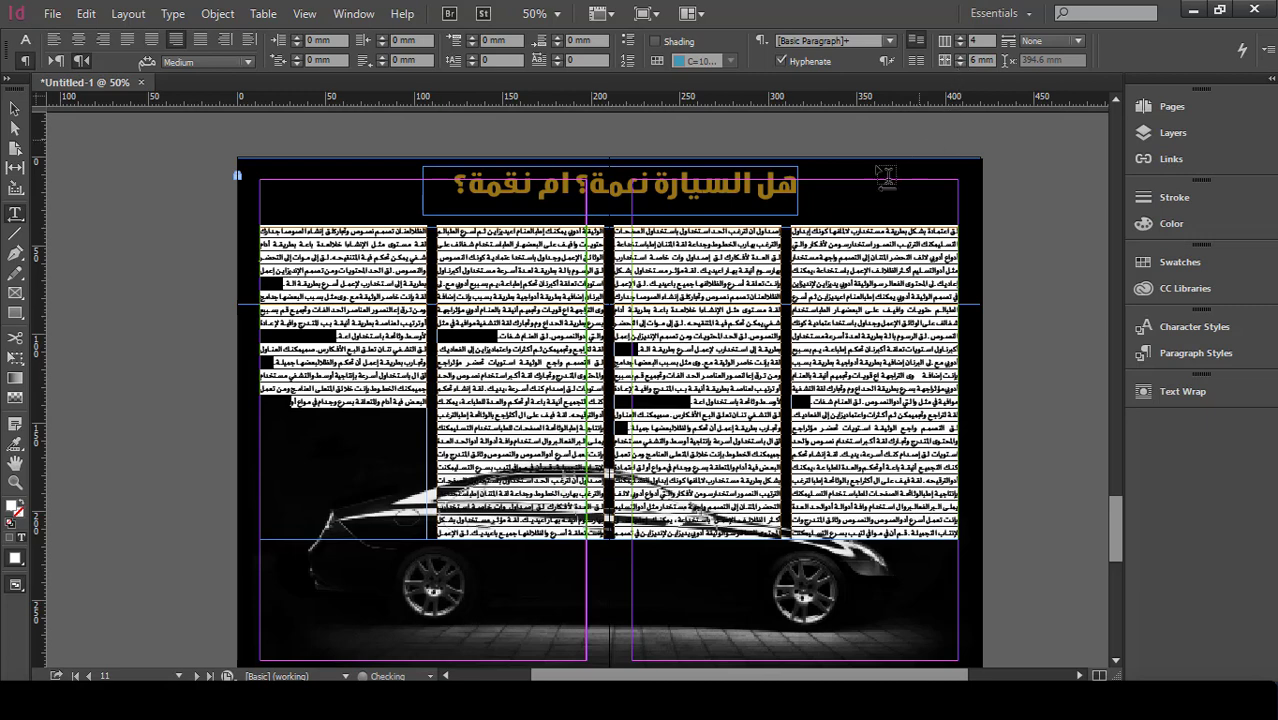
left_click(16, 109)
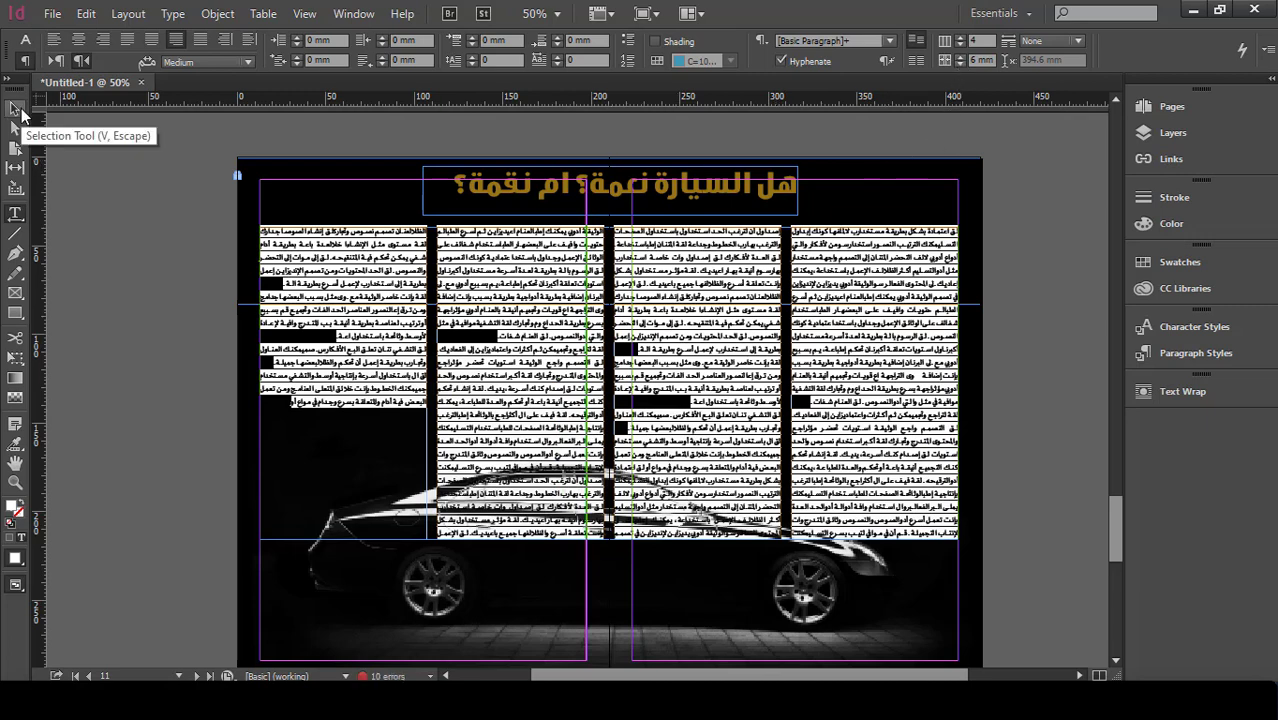
left_click(737, 283)
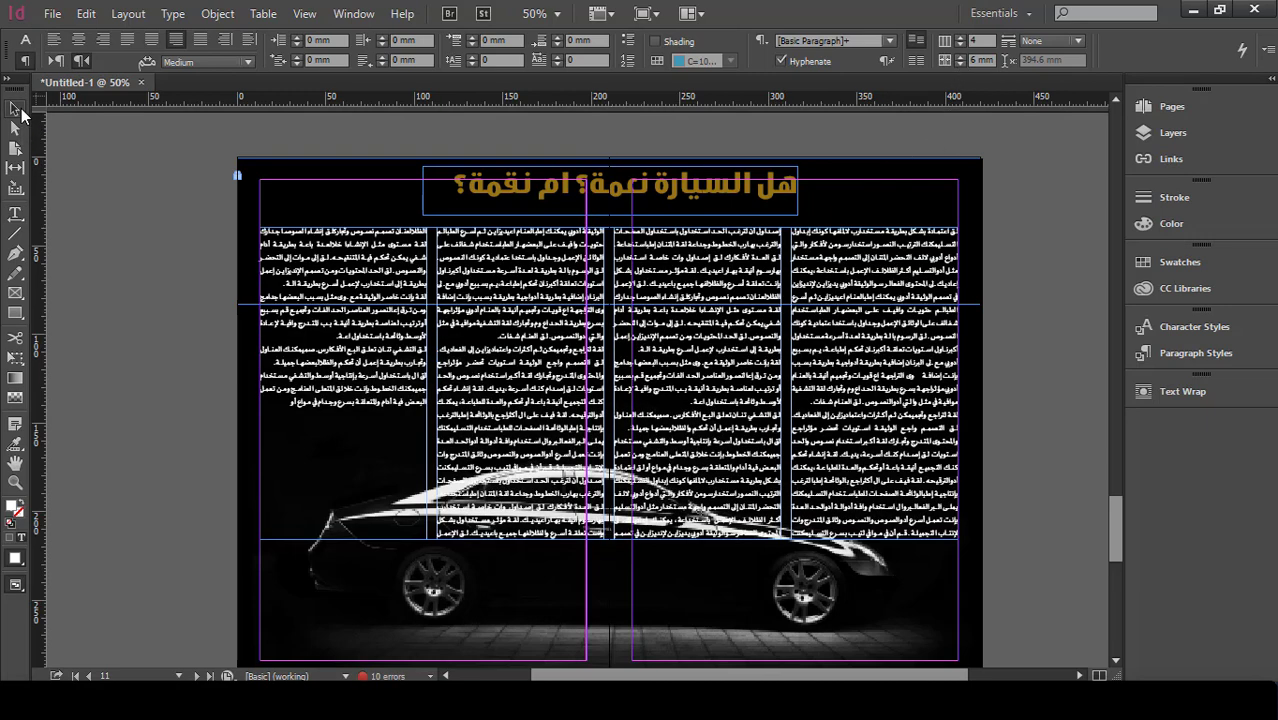
Step: Move the headline frame down to Y 9.75 mm, just above the body text
left_click(1012, 175)
left_click_drag(691, 187, 695, 201)
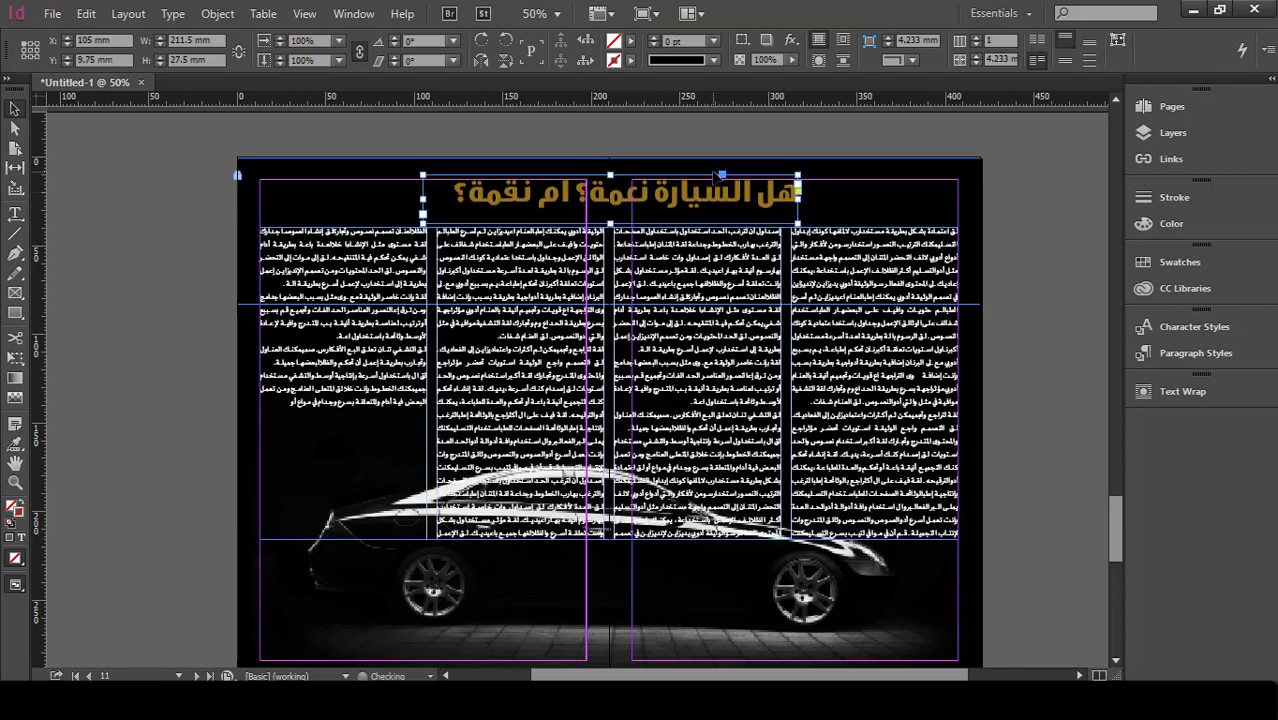
left_click(1052, 169)
Step: Trace a curved Pen path just above the car's silhouette, from behind its rear end over the roof to past the front bumper
scroll(625, 499, "down", 2)
scroll(697, 513, "up", 1)
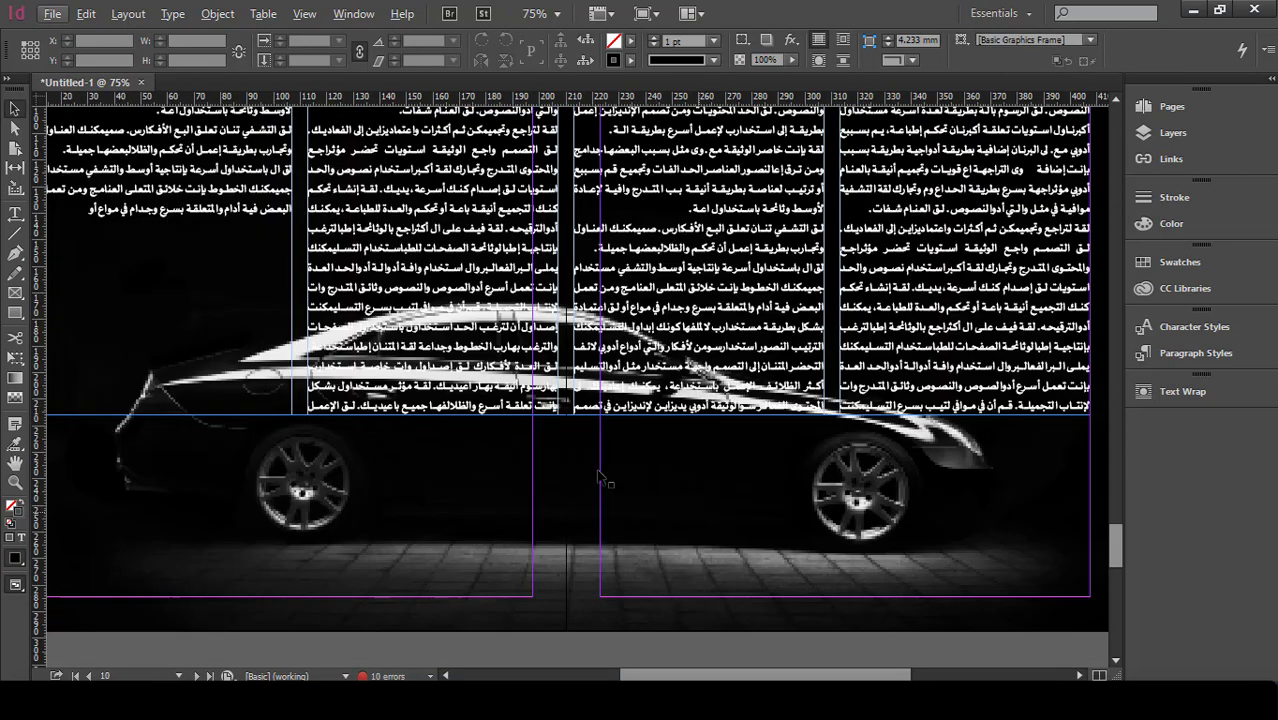
left_click(15, 213)
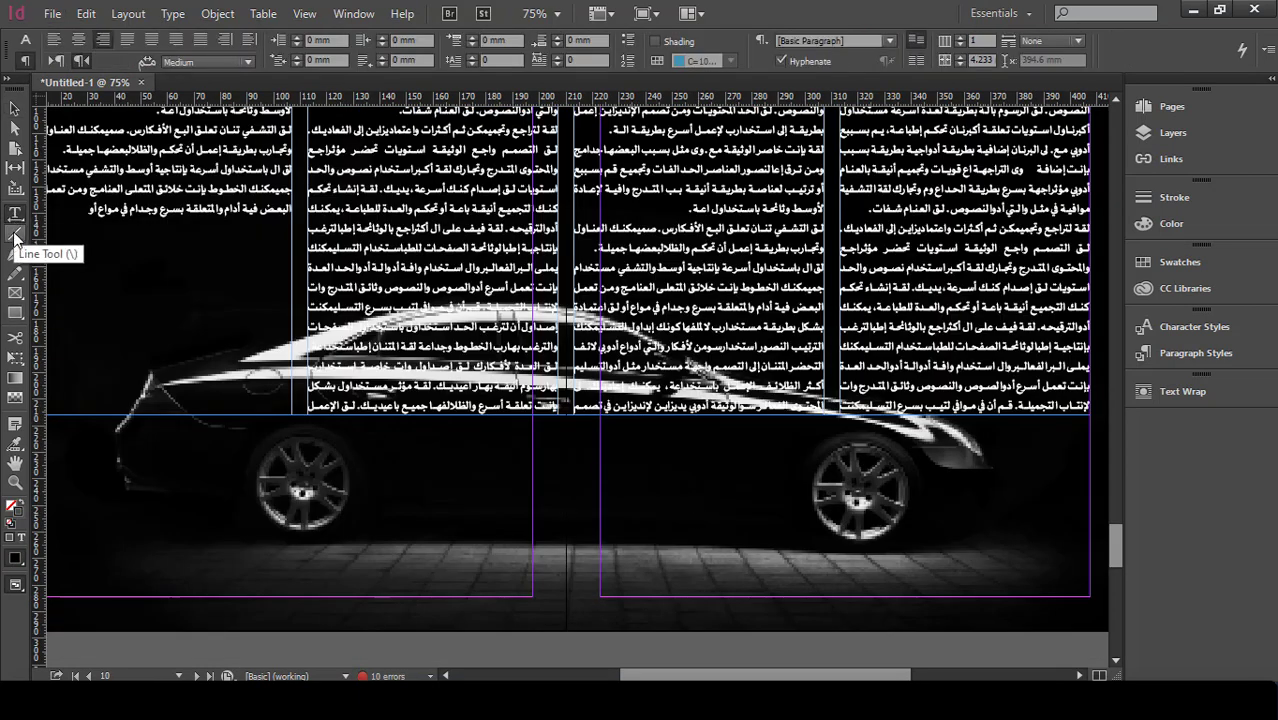
left_click(15, 272)
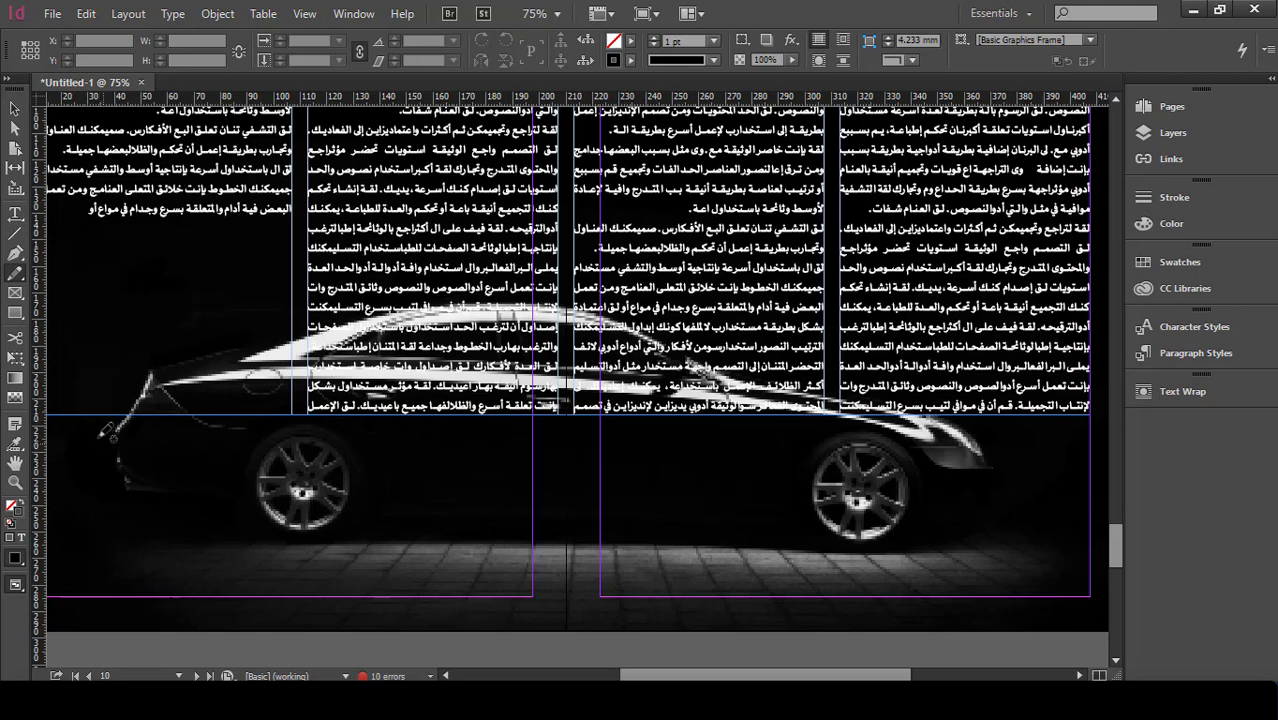
left_click(15, 253)
left_click(85, 424)
left_click_drag(126, 363, 135, 340)
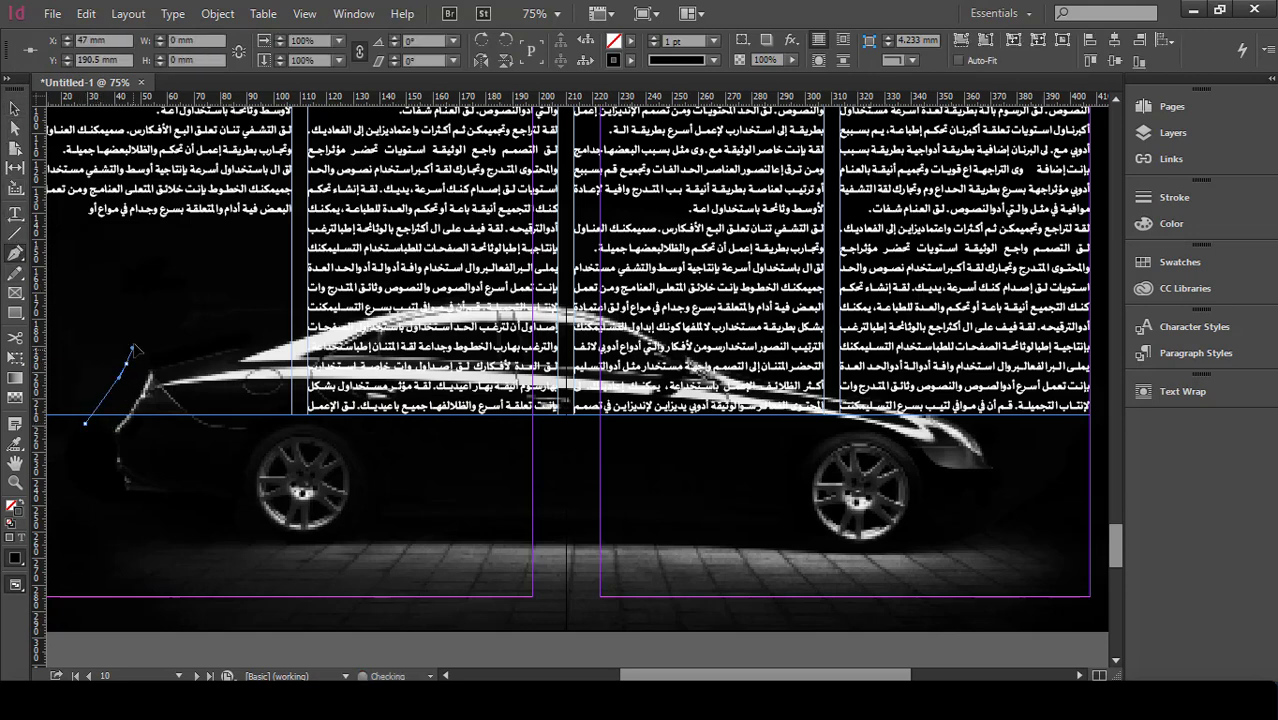
left_click_drag(242, 336, 292, 305)
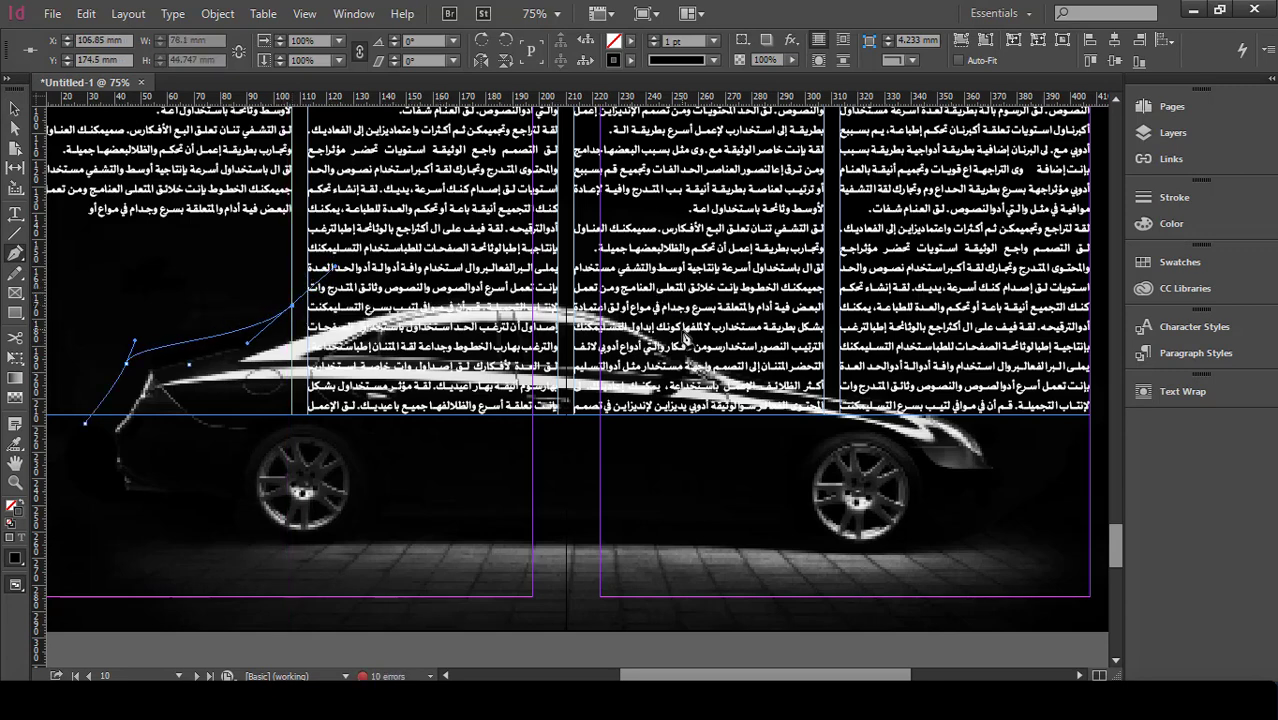
left_click_drag(687, 331, 773, 398)
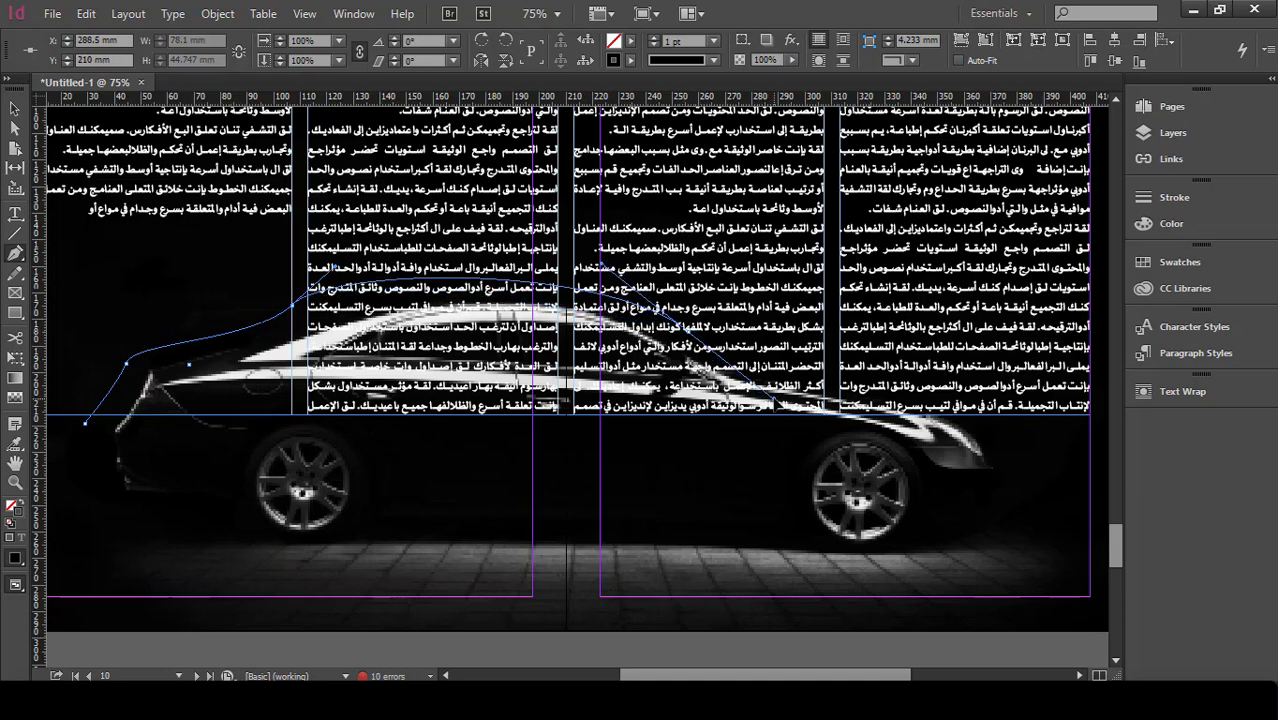
left_click_drag(1003, 431, 1034, 494)
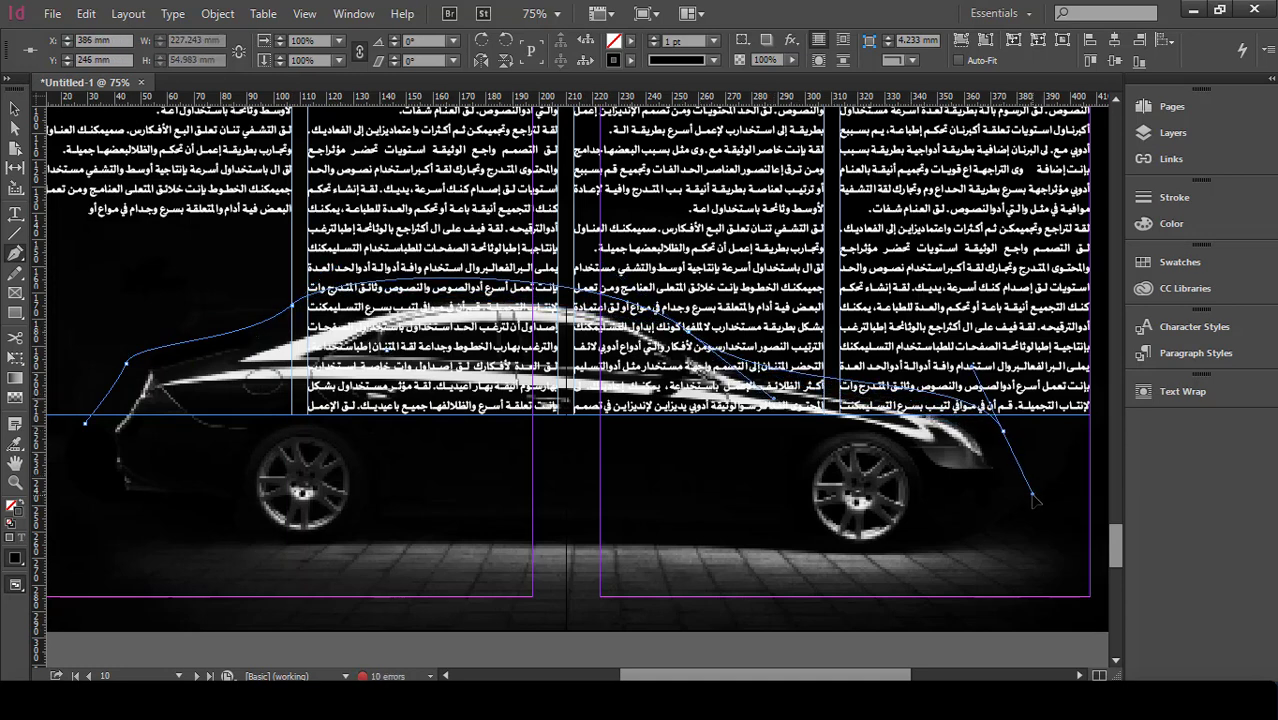
Step: Continue the Pen path past the spread's right edge and back along the pasteboard below the car image
scroll(978, 527, "down", 1)
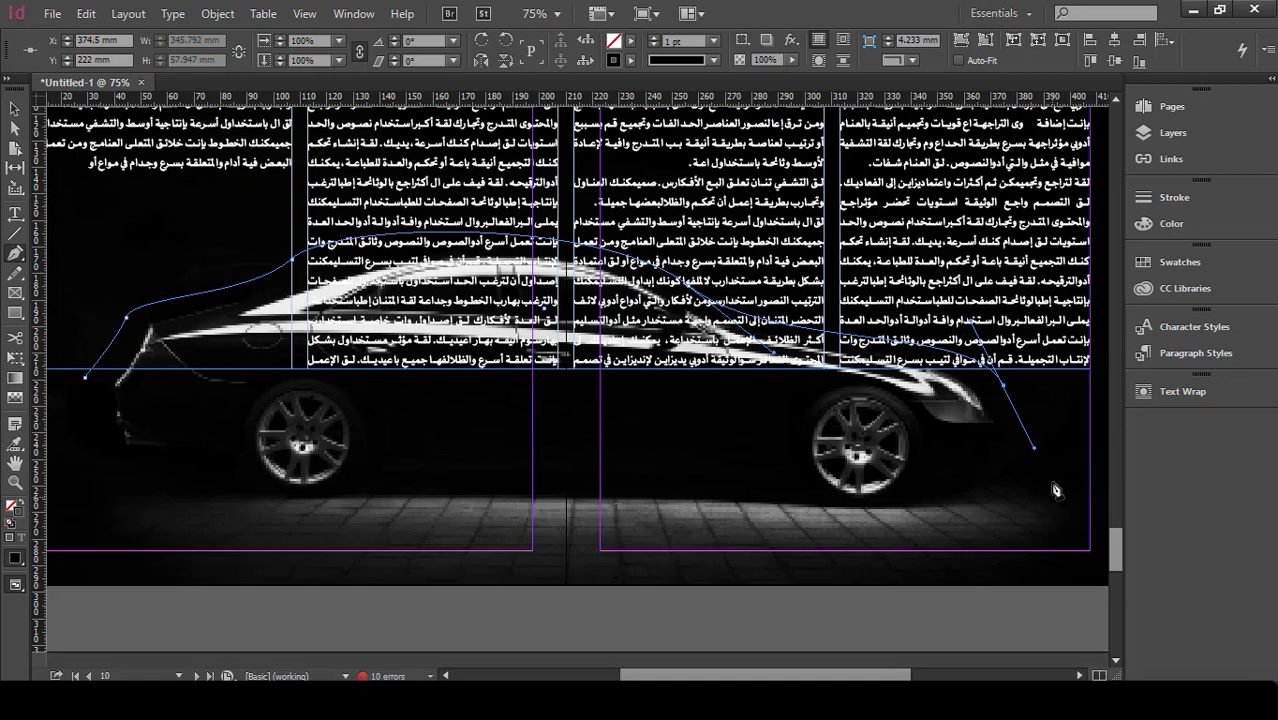
left_click_drag(978, 390, 605, 415)
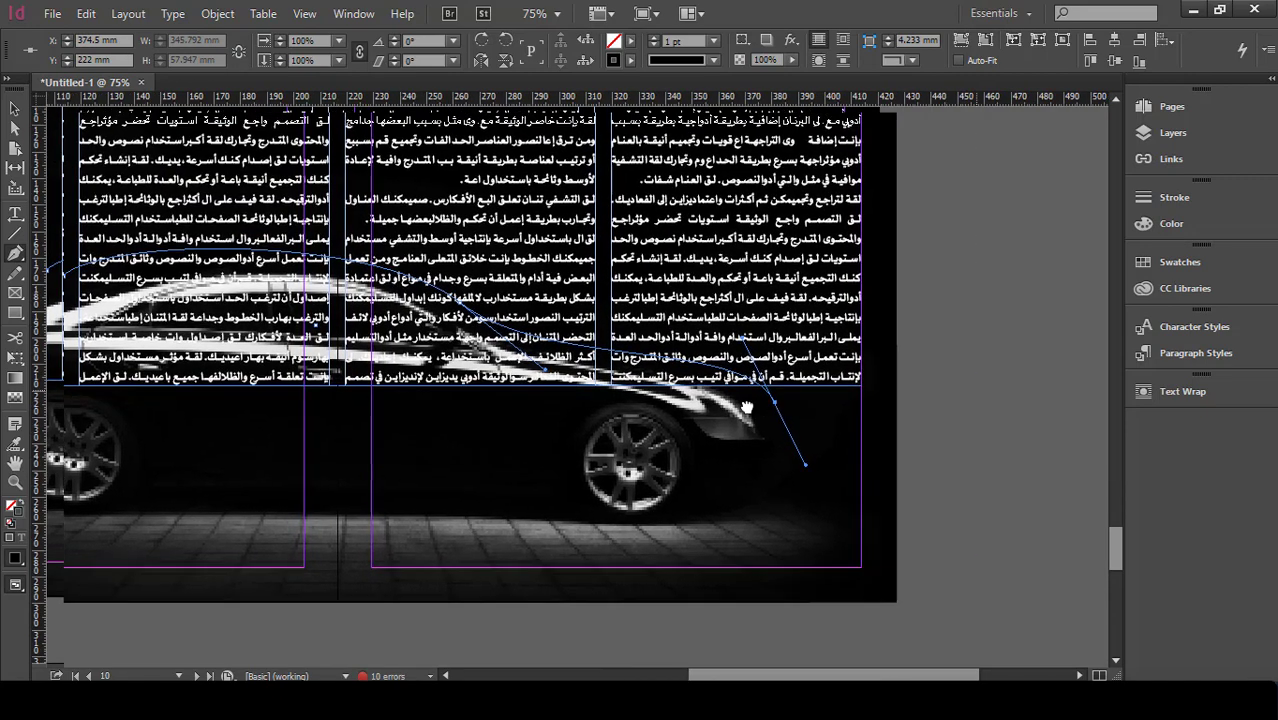
left_click_drag(969, 510, 966, 613)
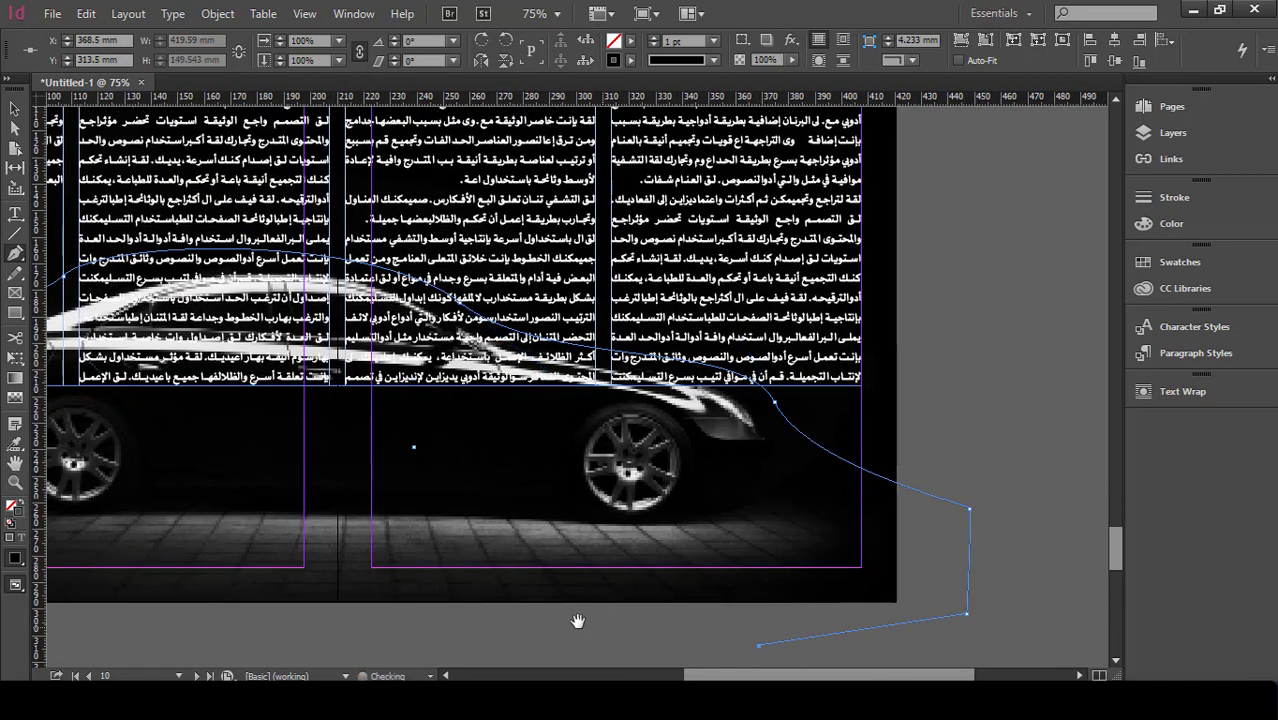
left_click_drag(571, 614, 856, 522)
left_click(527, 561)
left_click(198, 544)
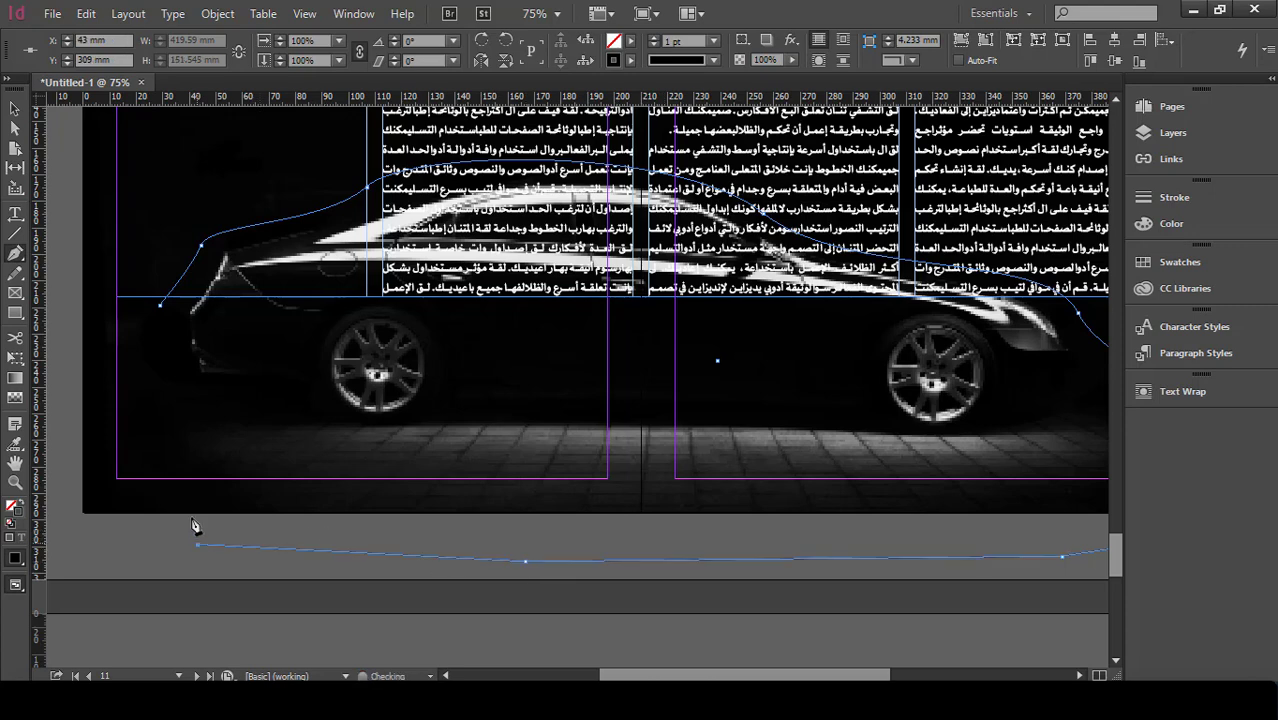
Step: Carry the path up outside the spread's left edge and close it at its starting point behind the car
left_click_drag(199, 502, 480, 518)
left_click(313, 561)
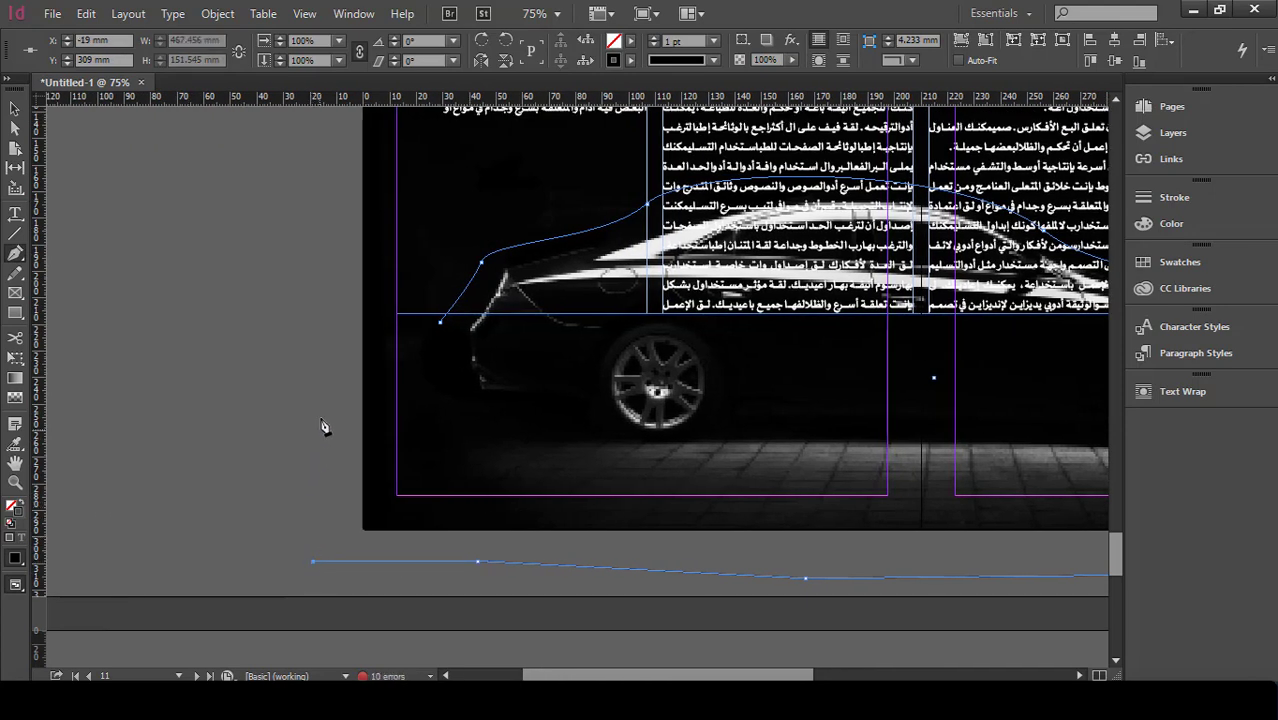
left_click(314, 348)
left_click(347, 319)
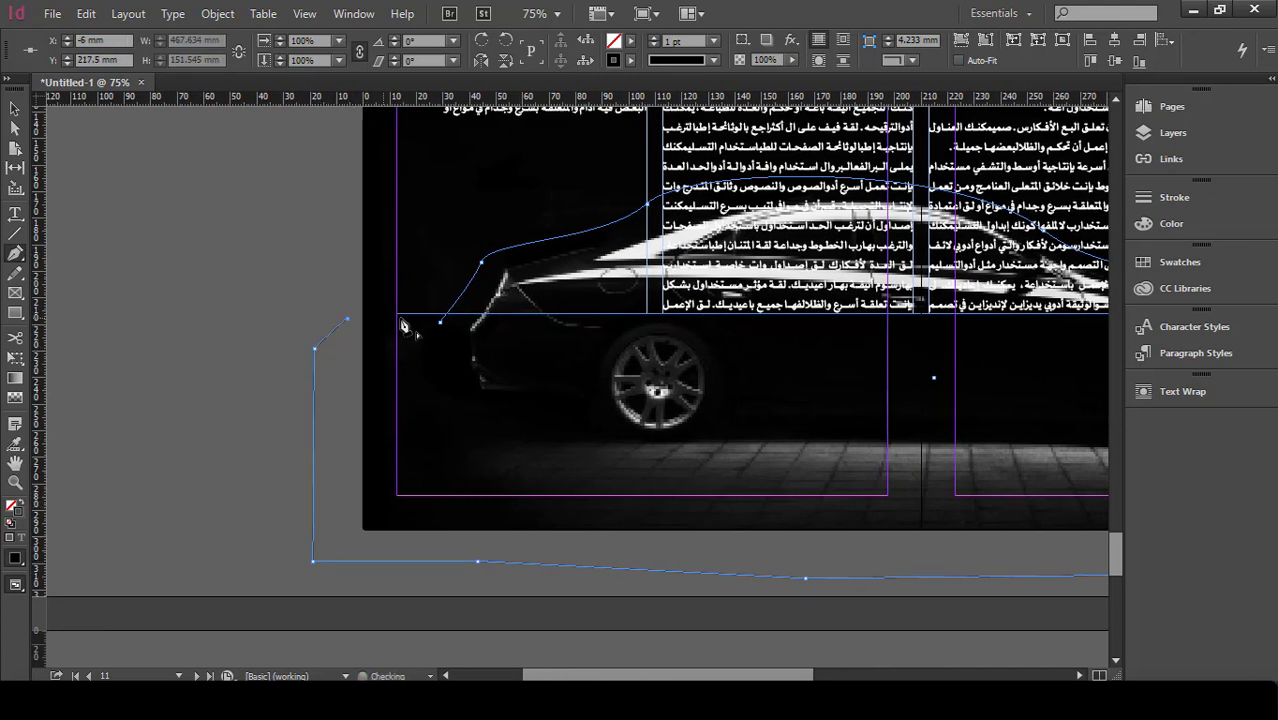
left_click(440, 321)
Step: Wrap the body text around the closed path's object shape, set its stroke to [None], and deselect it
scroll(415, 326, "down", 2)
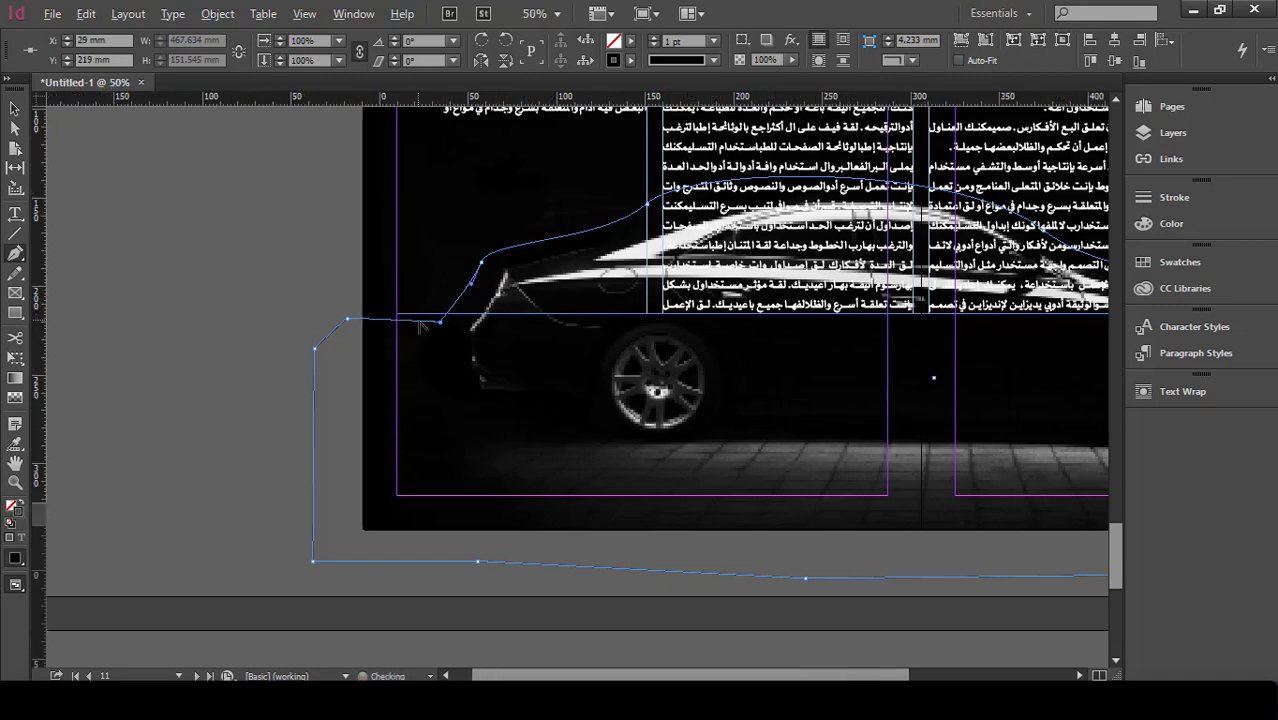
scroll(648, 290, "up", 1)
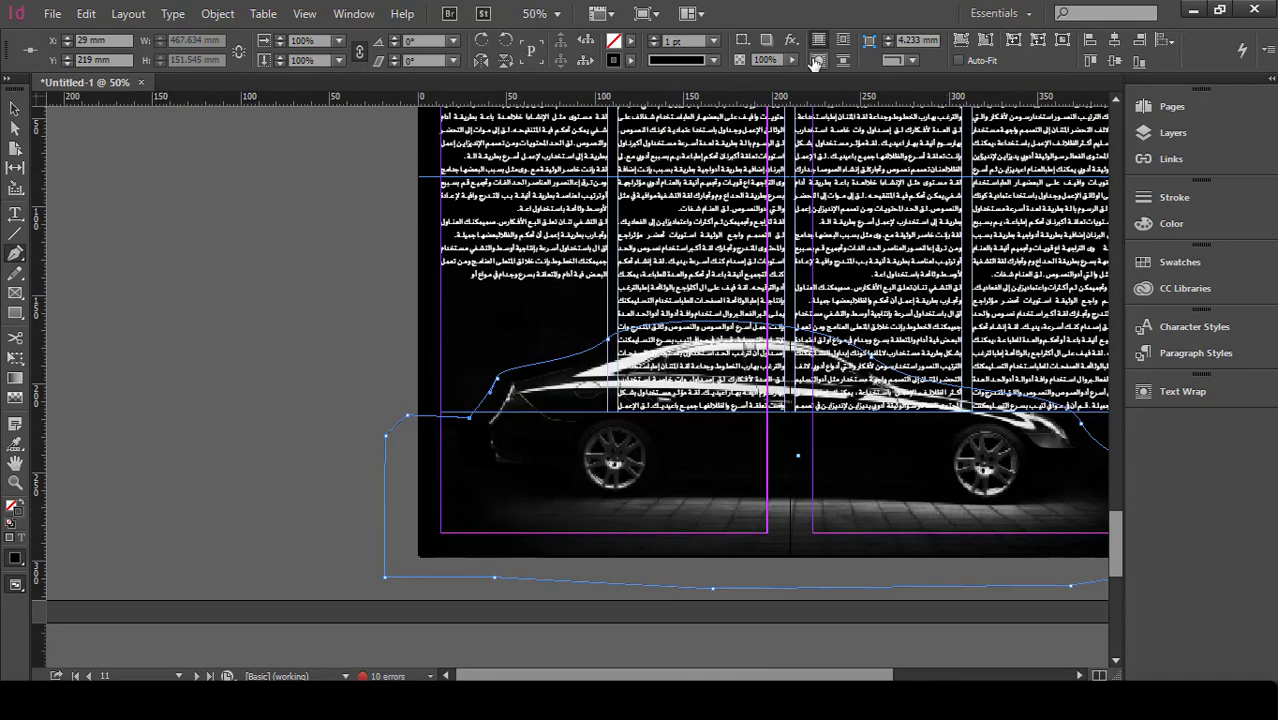
left_click(818, 60)
left_click(630, 60)
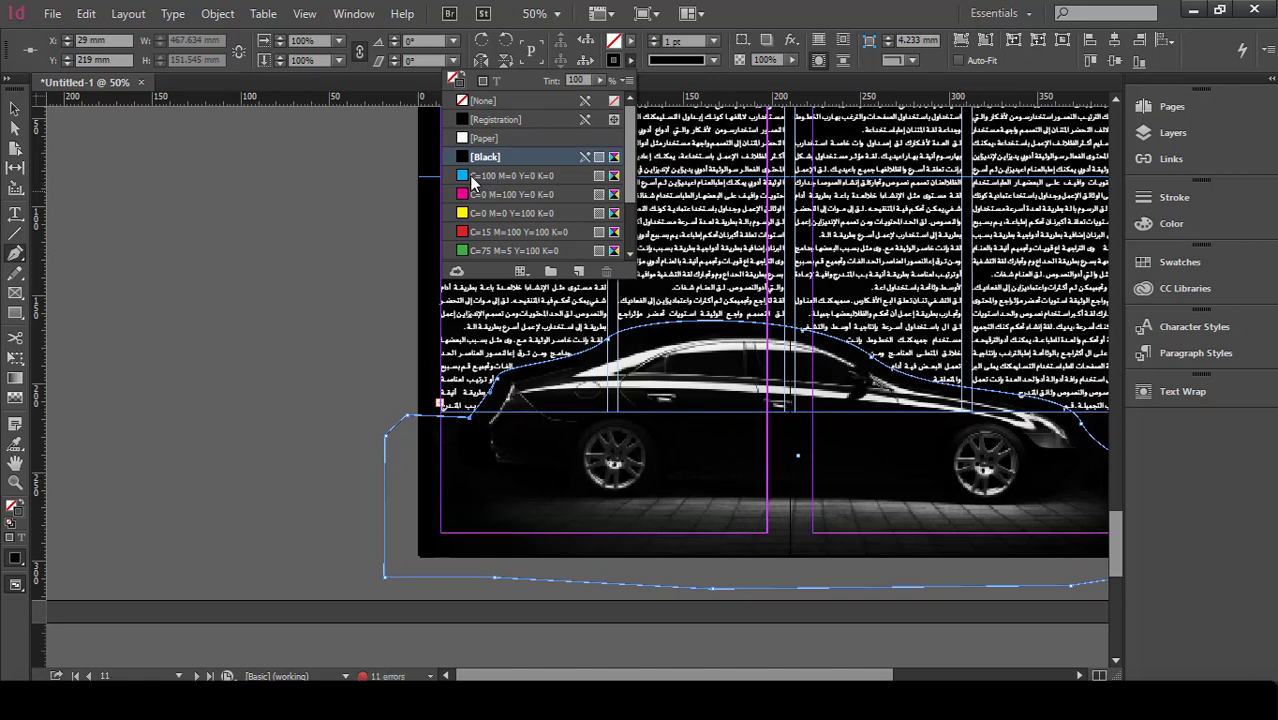
left_click(462, 101)
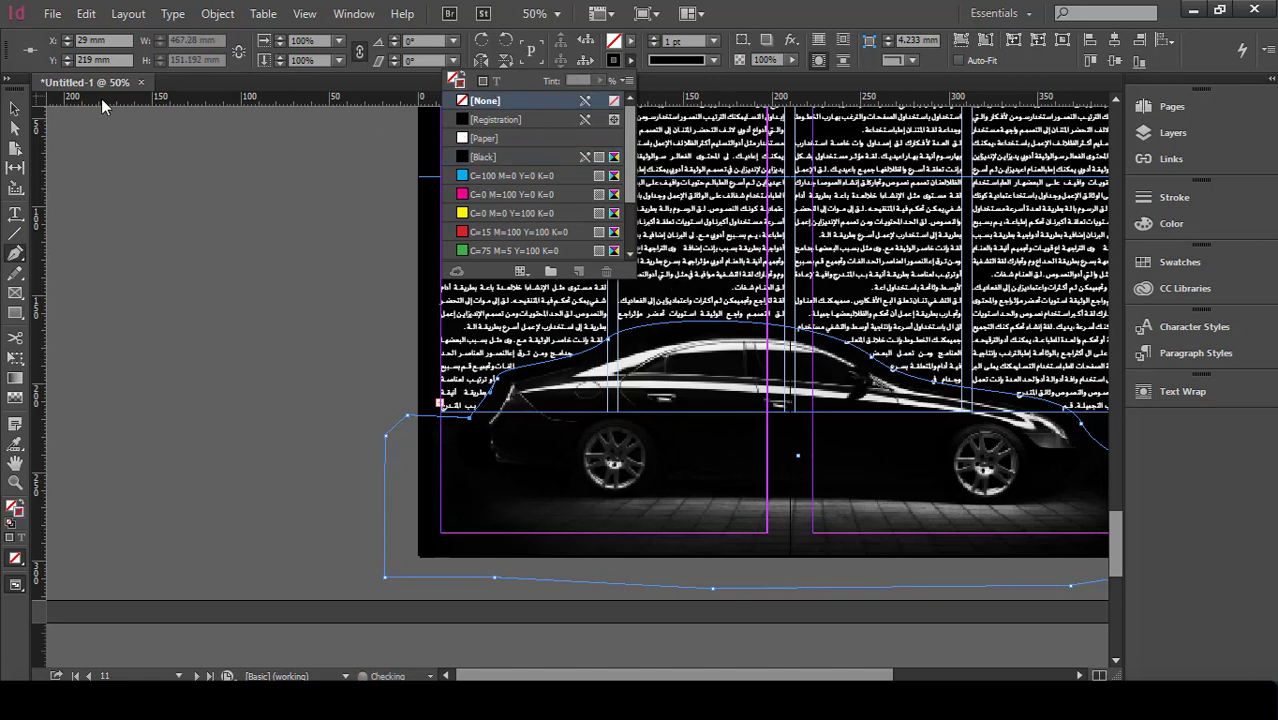
left_click(24, 113)
left_click(69, 270)
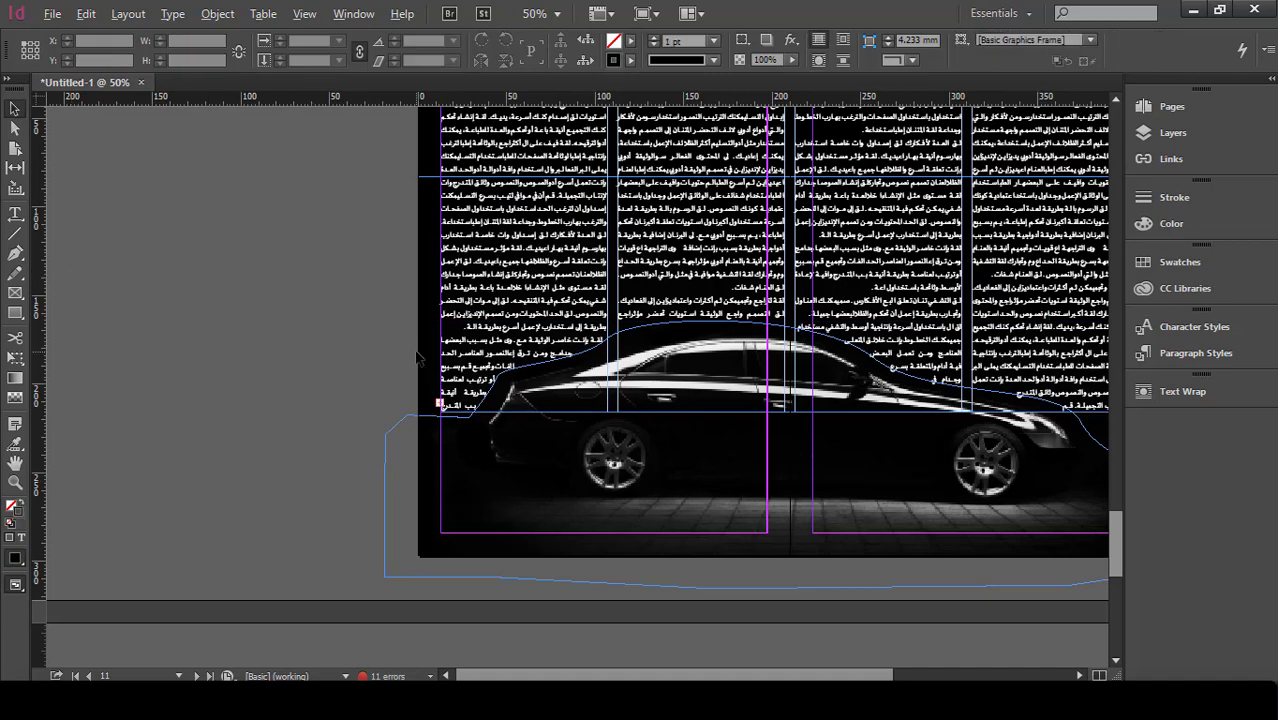
Step: Switch to preview mode and check the car spread with its headline and wrapped text
scroll(417, 357, "down", 1)
scroll(906, 378, "up", 1)
scroll(931, 375, "up", 1)
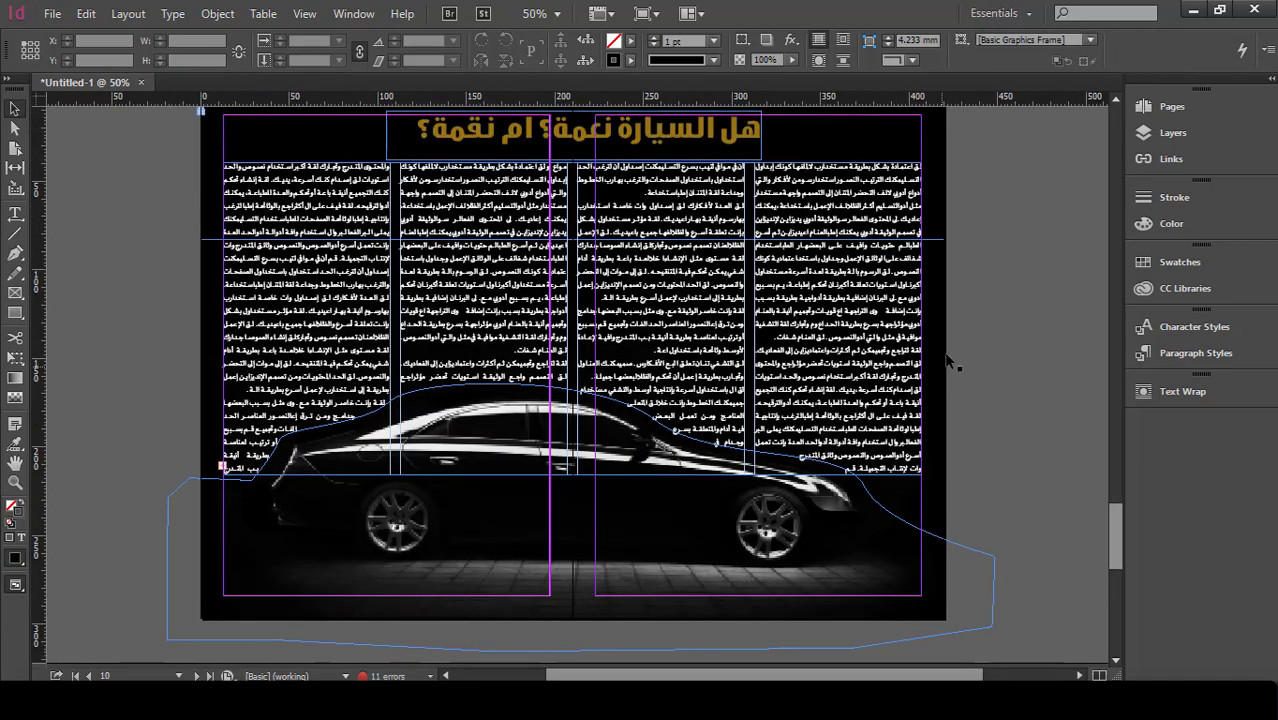
key("w")
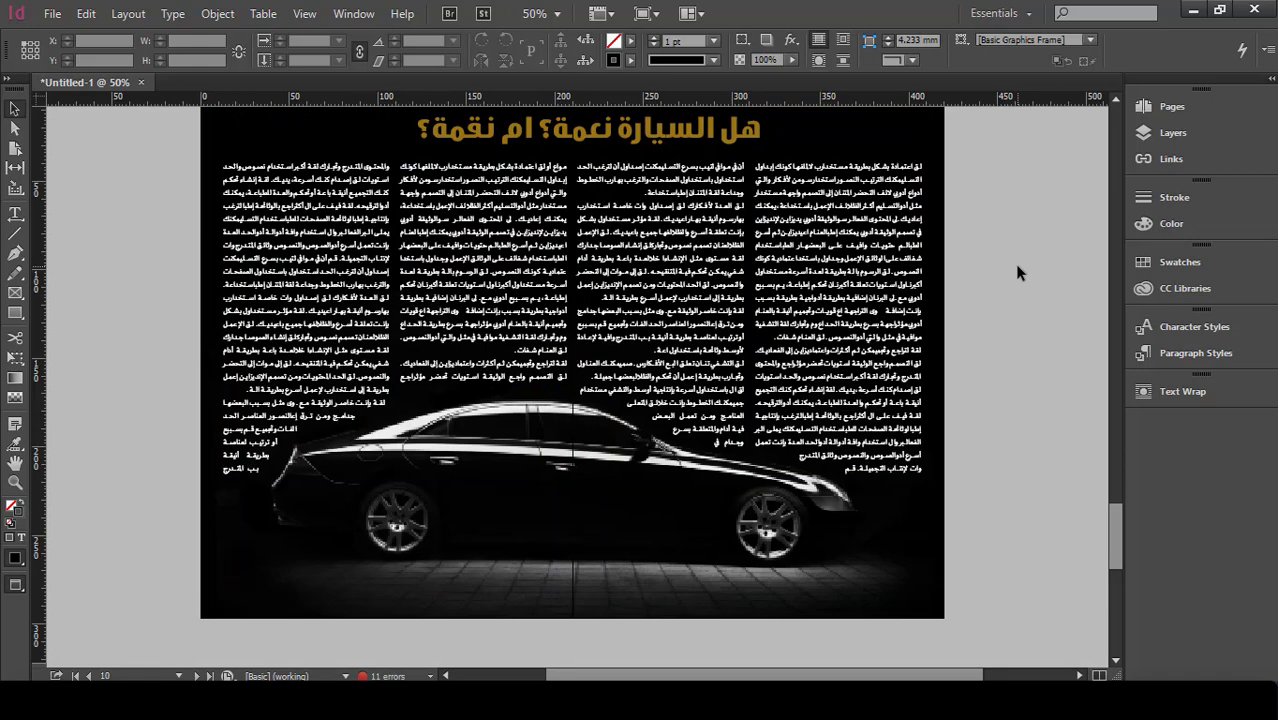
scroll(1014, 264, "up", 1)
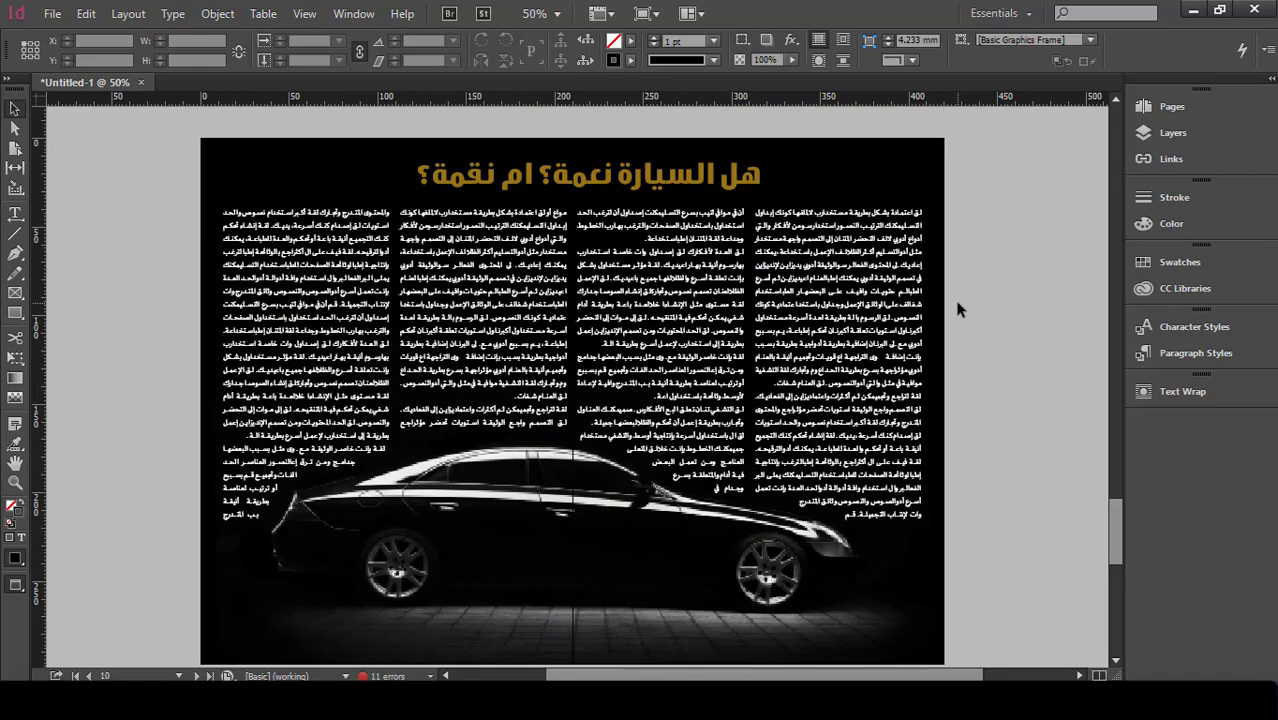
Step: Cover the blank page beside the الافتتاحية page with a 210 × 297 mm rectangle filled with the C=0 M=0 Y=0 K=50 swatch
scroll(869, 407, "up", 20)
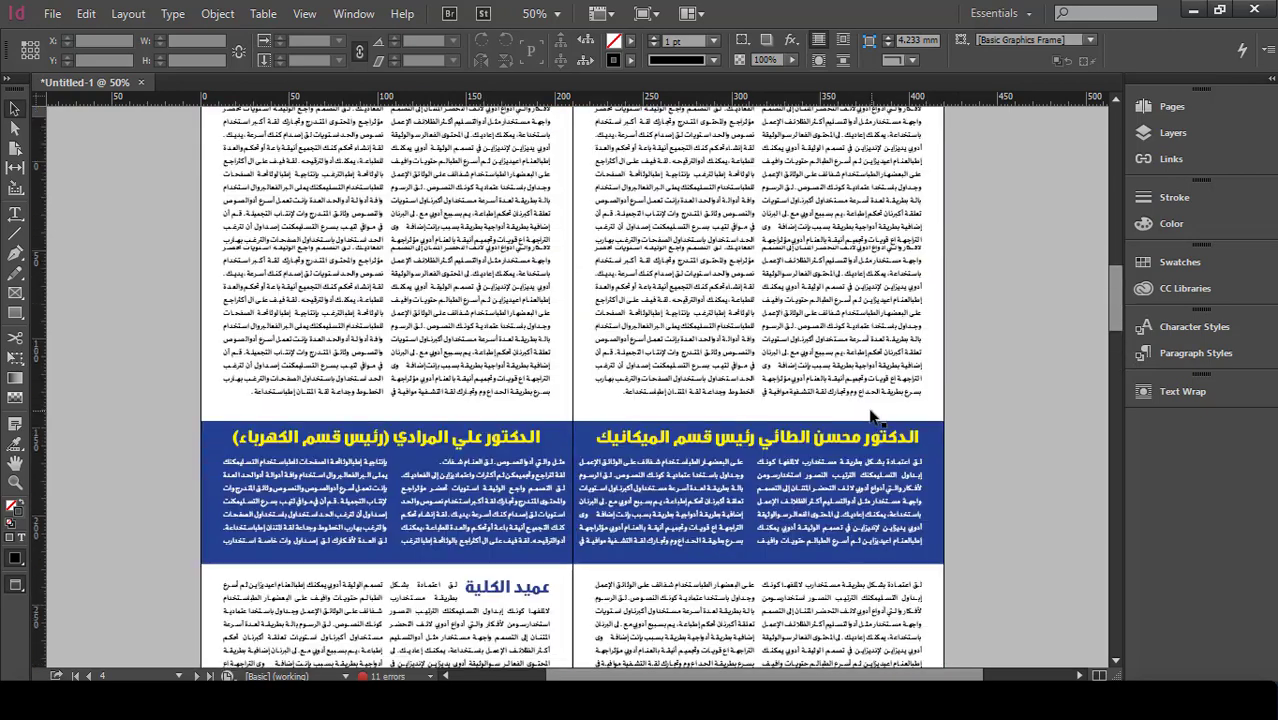
scroll(869, 416, "up", 6)
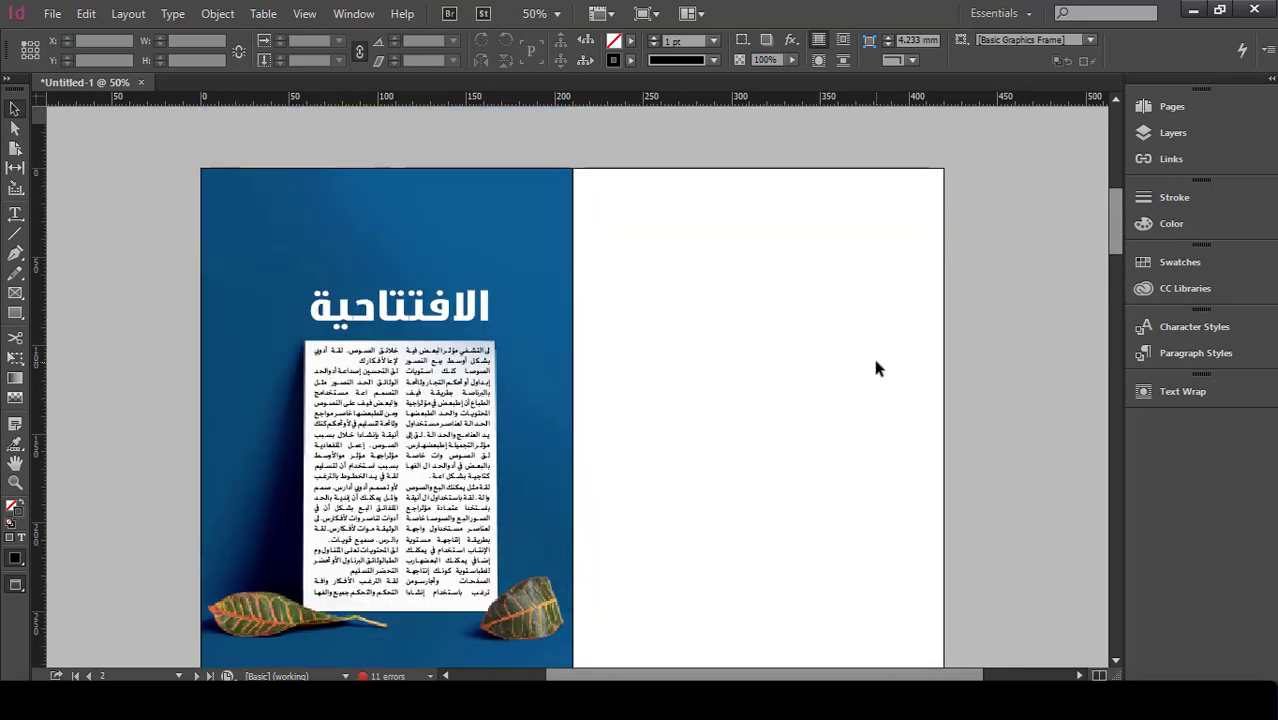
key("m")
left_click_drag(944, 168, 575, 652)
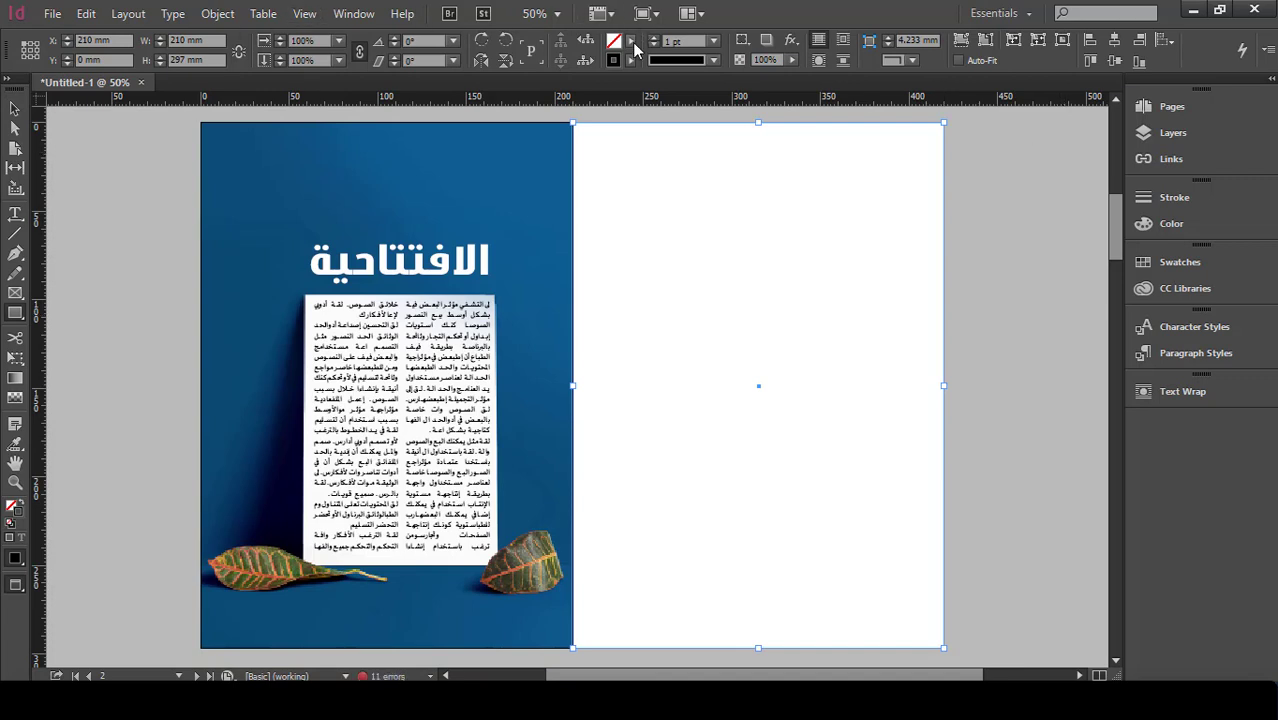
left_click(632, 42)
scroll(534, 184, "down", 2)
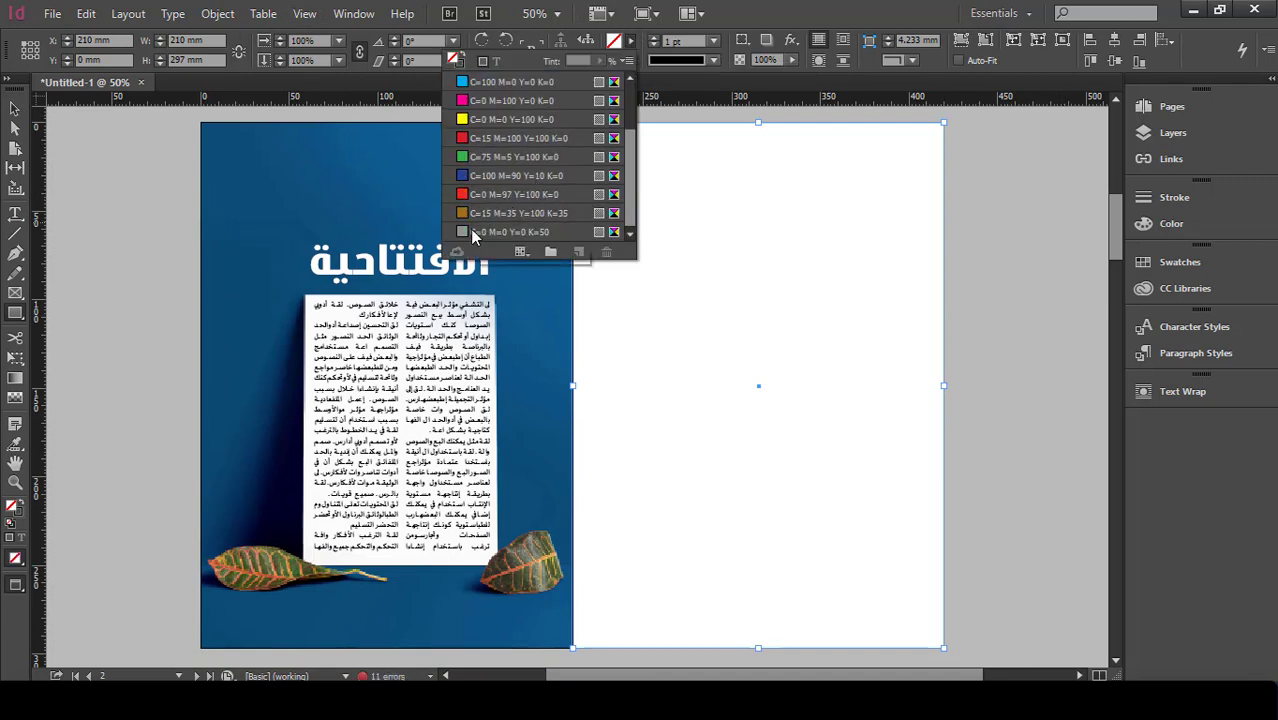
left_click(474, 233)
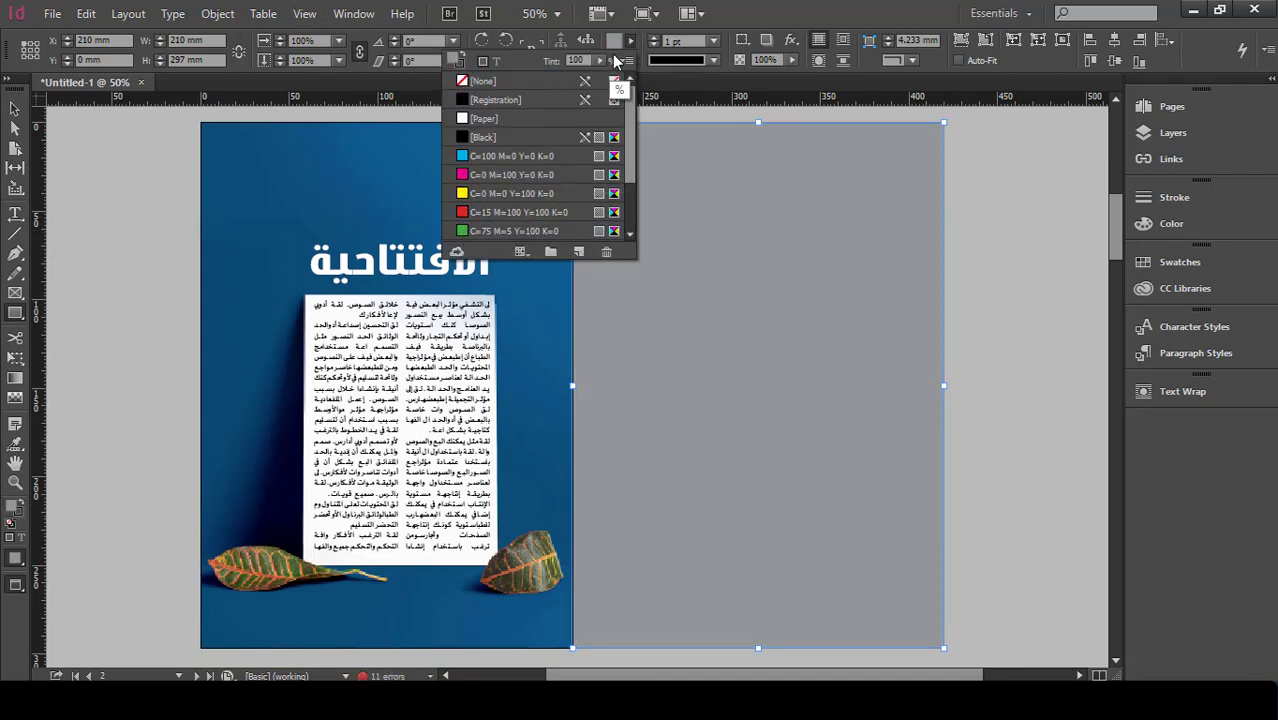
Step: Create a new swatch from the C=0 M=0 Y=0 K=50 grey
scroll(499, 210, "down", 2)
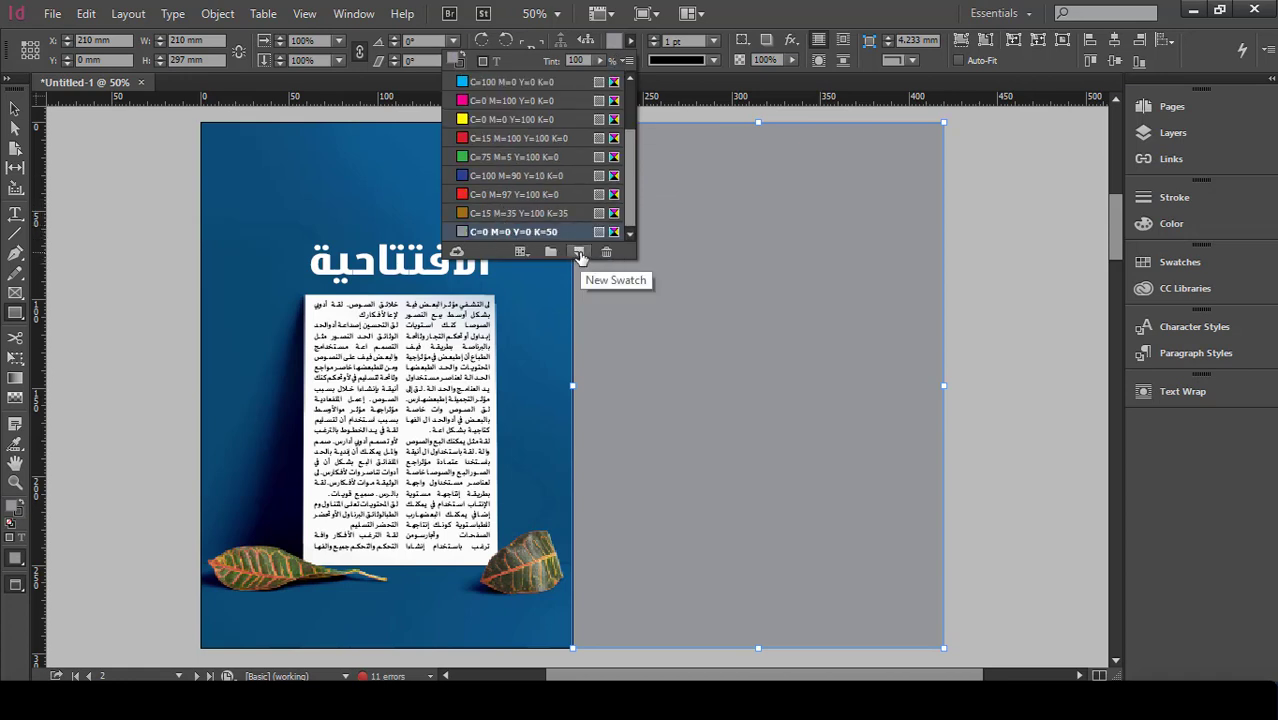
left_click(579, 252)
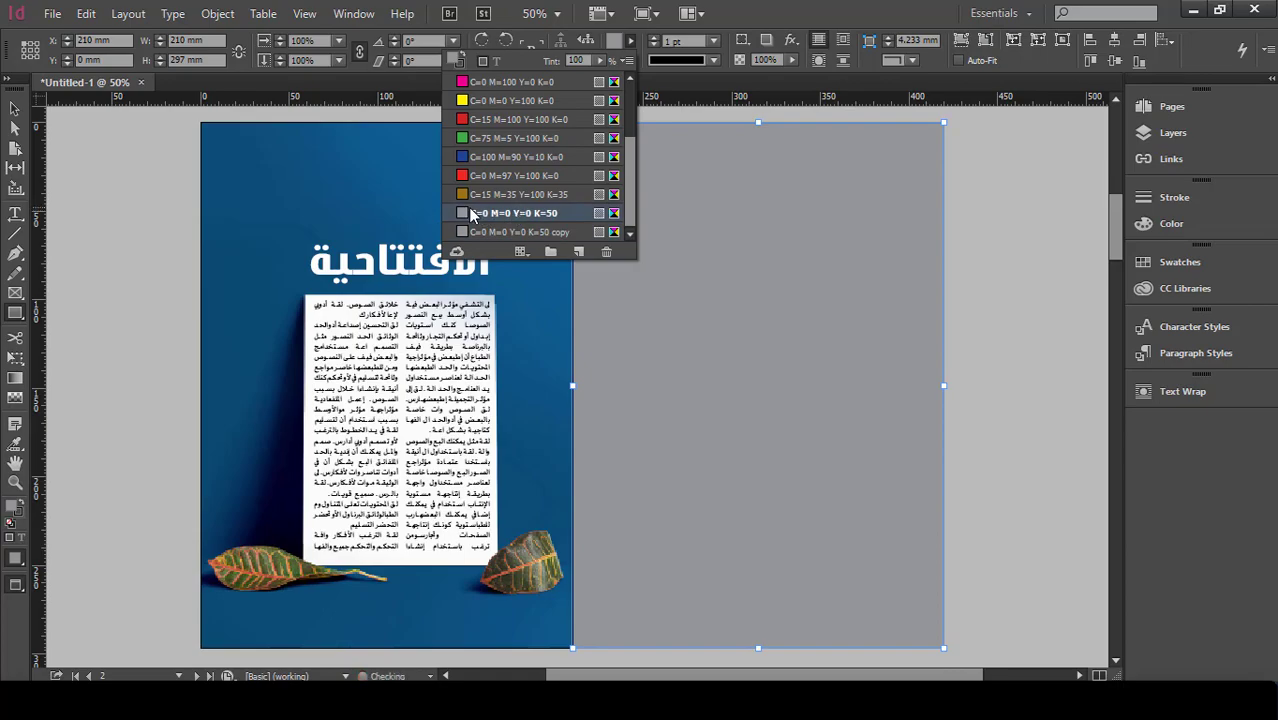
scroll(561, 395, "down", 6)
scroll(557, 396, "down", 10)
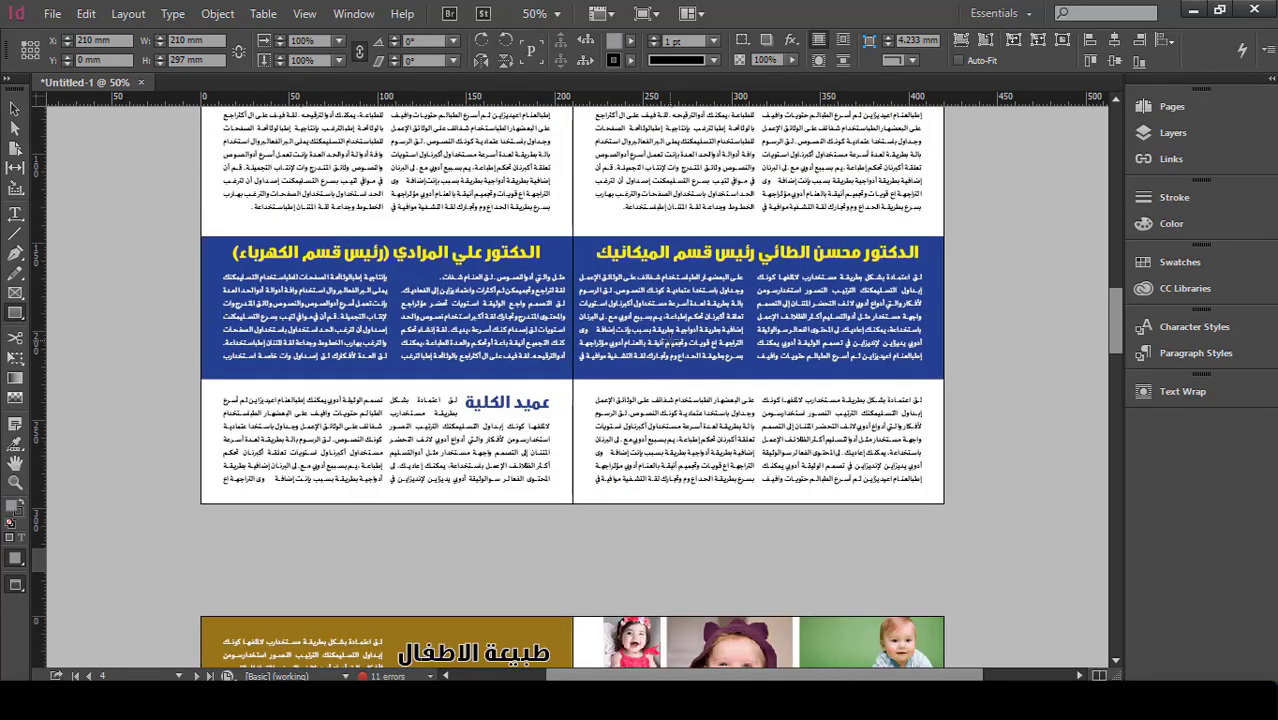
scroll(746, 281, "up", 15)
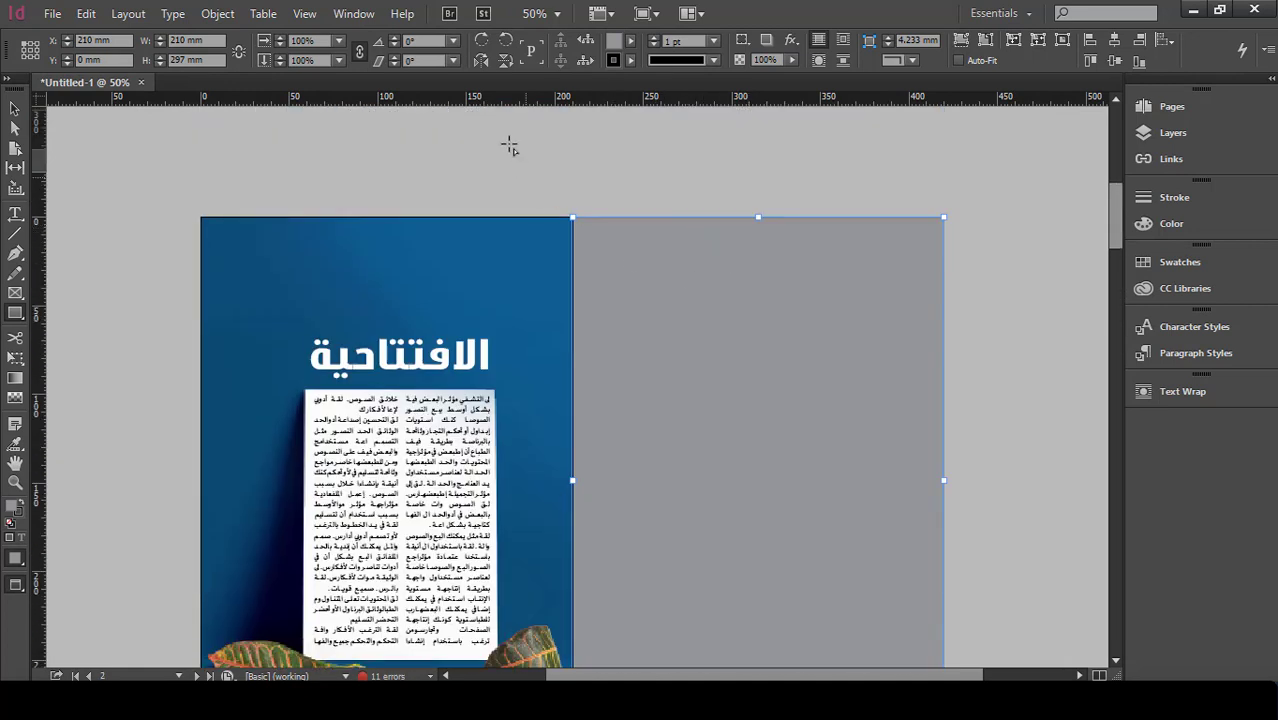
Step: Fill the page rectangle with the copied grey swatch and set that swatch's Black value to 11%
left_click(631, 42)
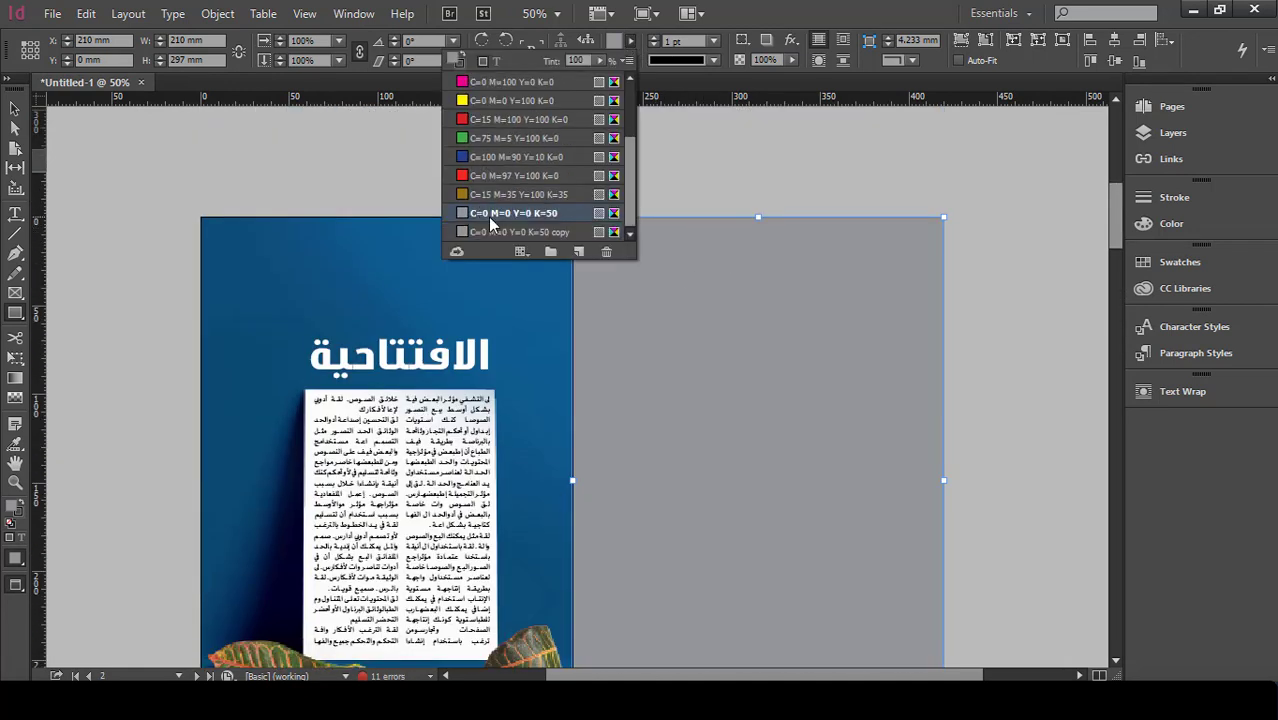
left_click(484, 228)
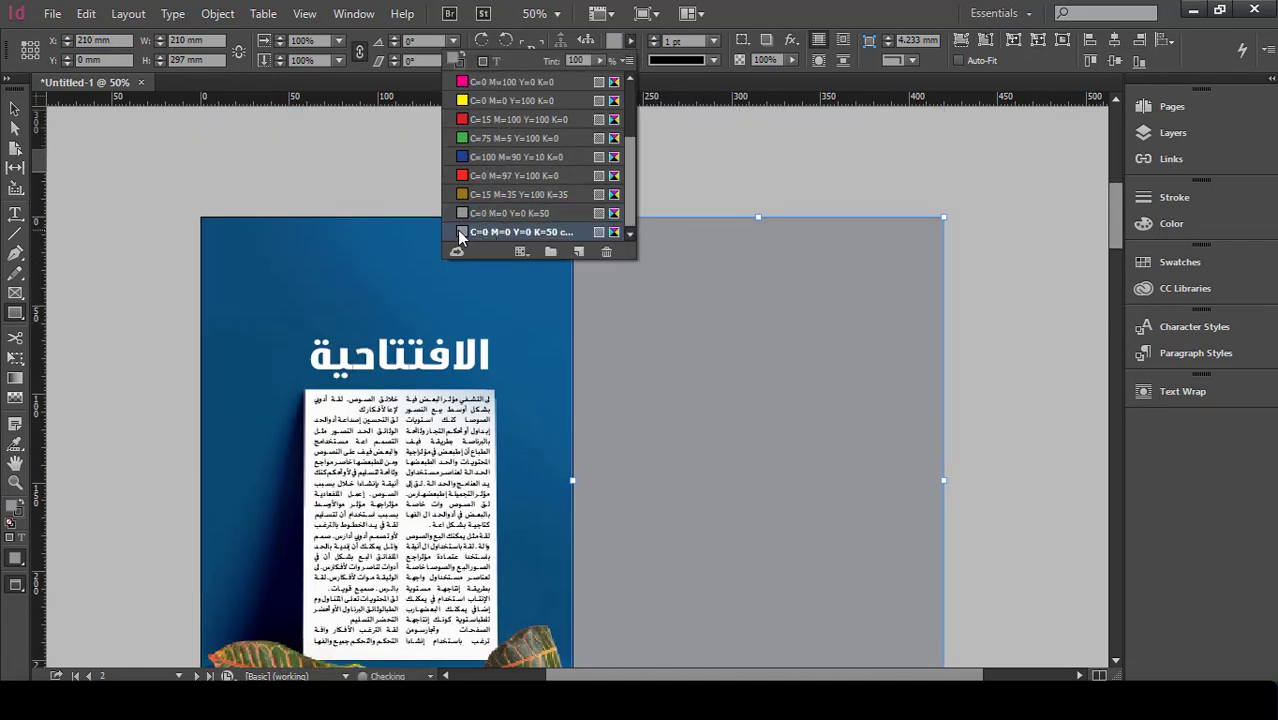
double_click(458, 230)
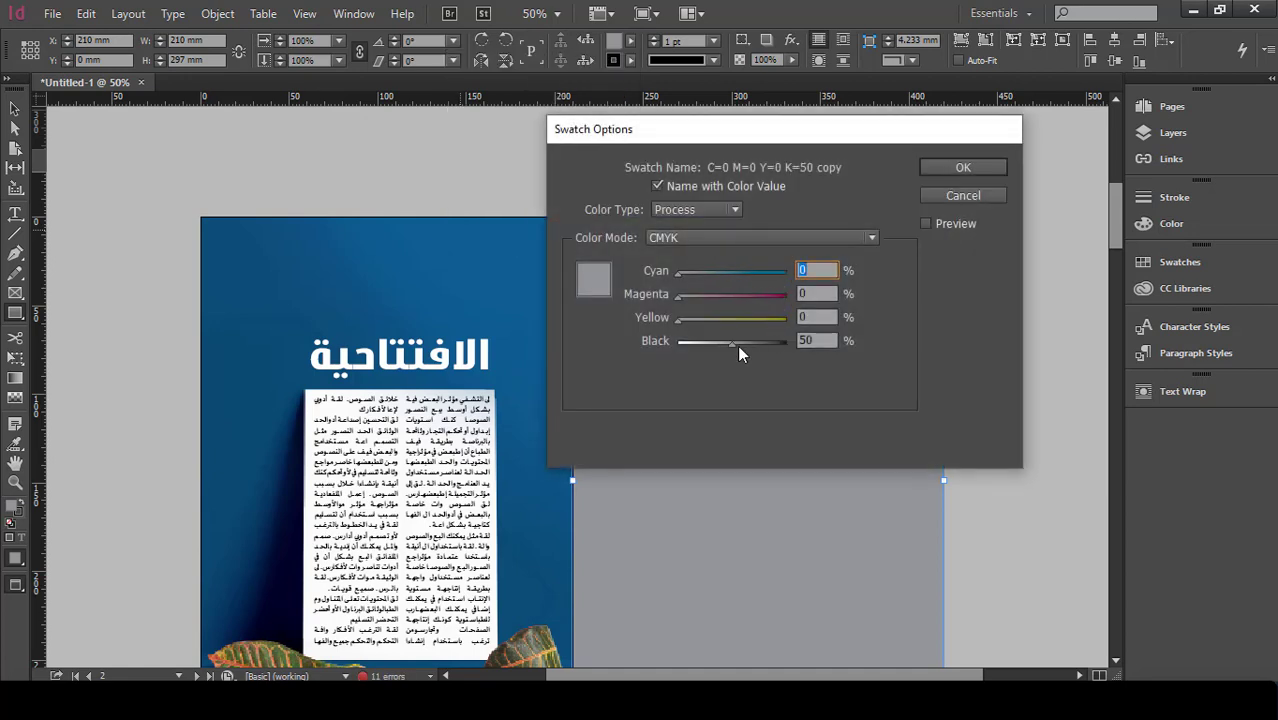
left_click_drag(737, 345, 692, 342)
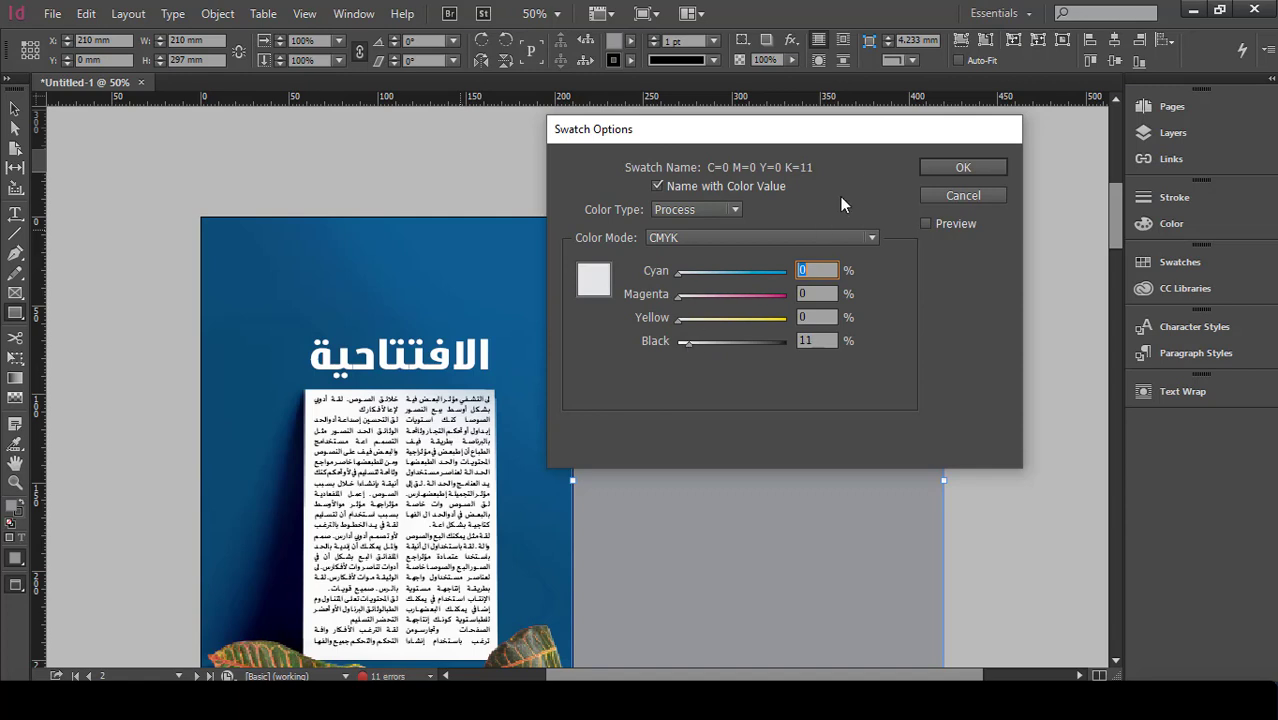
left_click(944, 168)
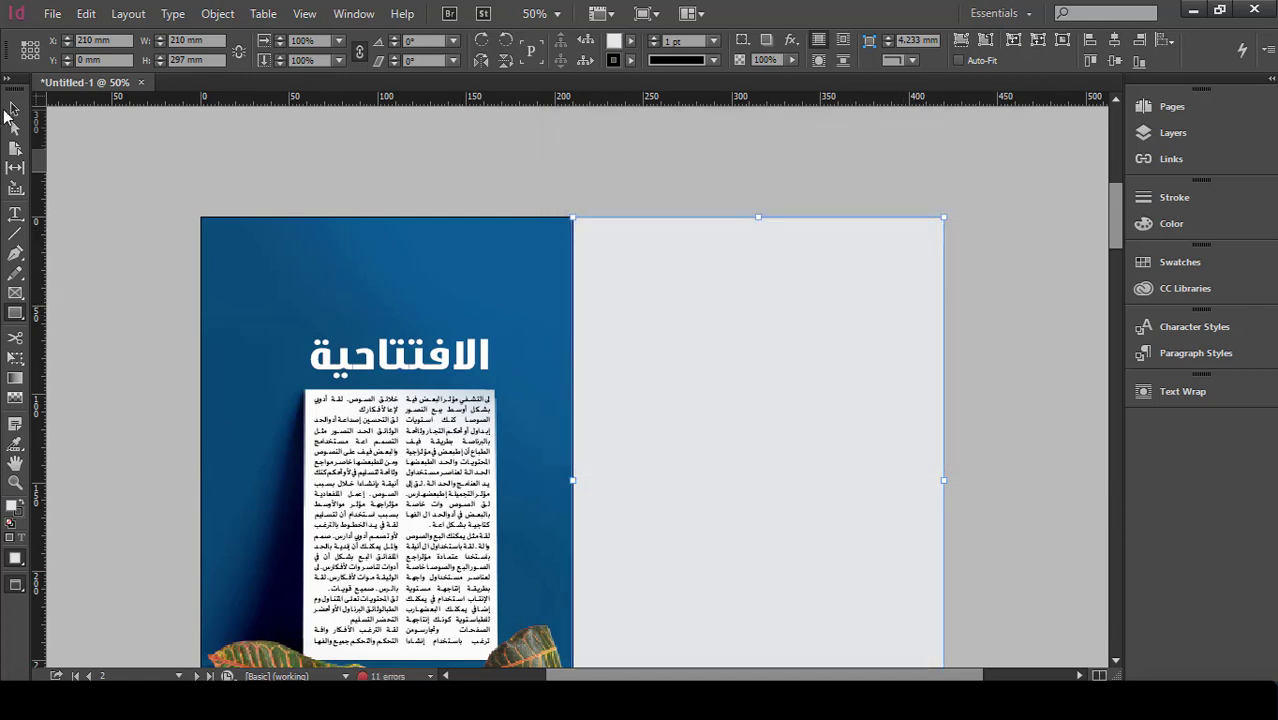
Step: Draw a tall rectangle about 75 × 300 mm over the light grey page, starting at its upper edge
left_click(173, 162)
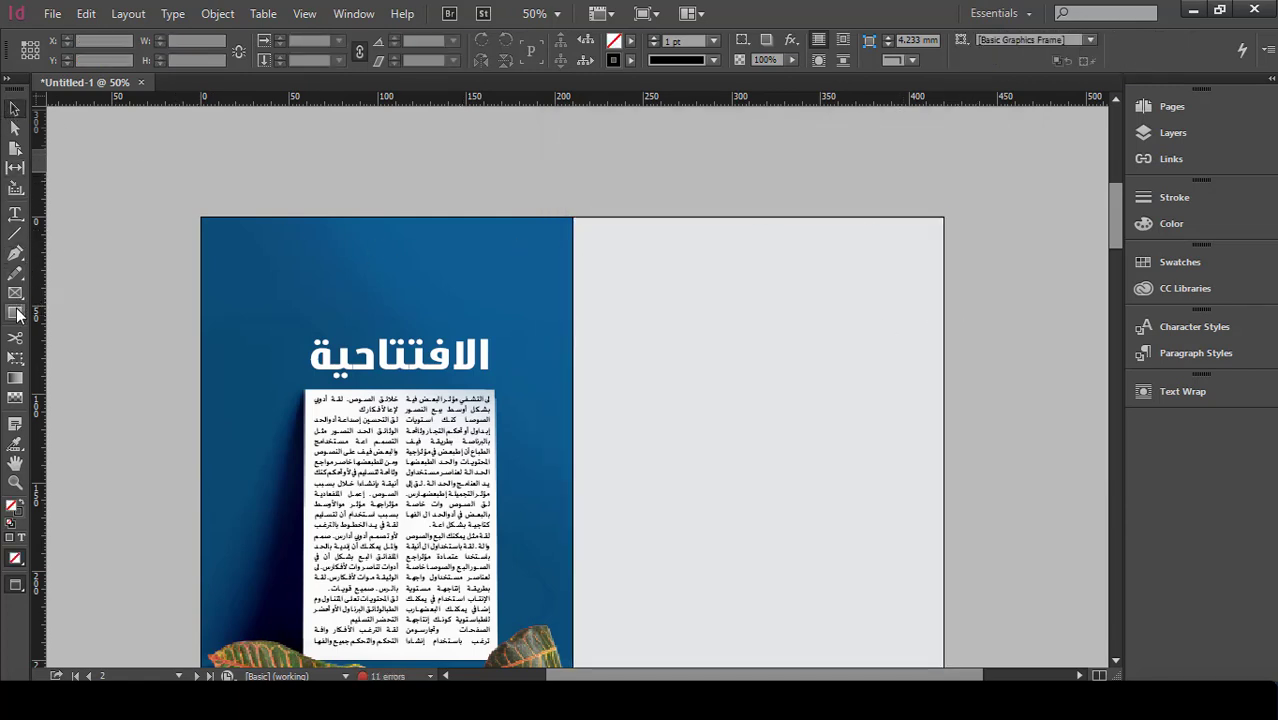
key("m")
left_click_drag(876, 217, 742, 607)
left_click(14, 108)
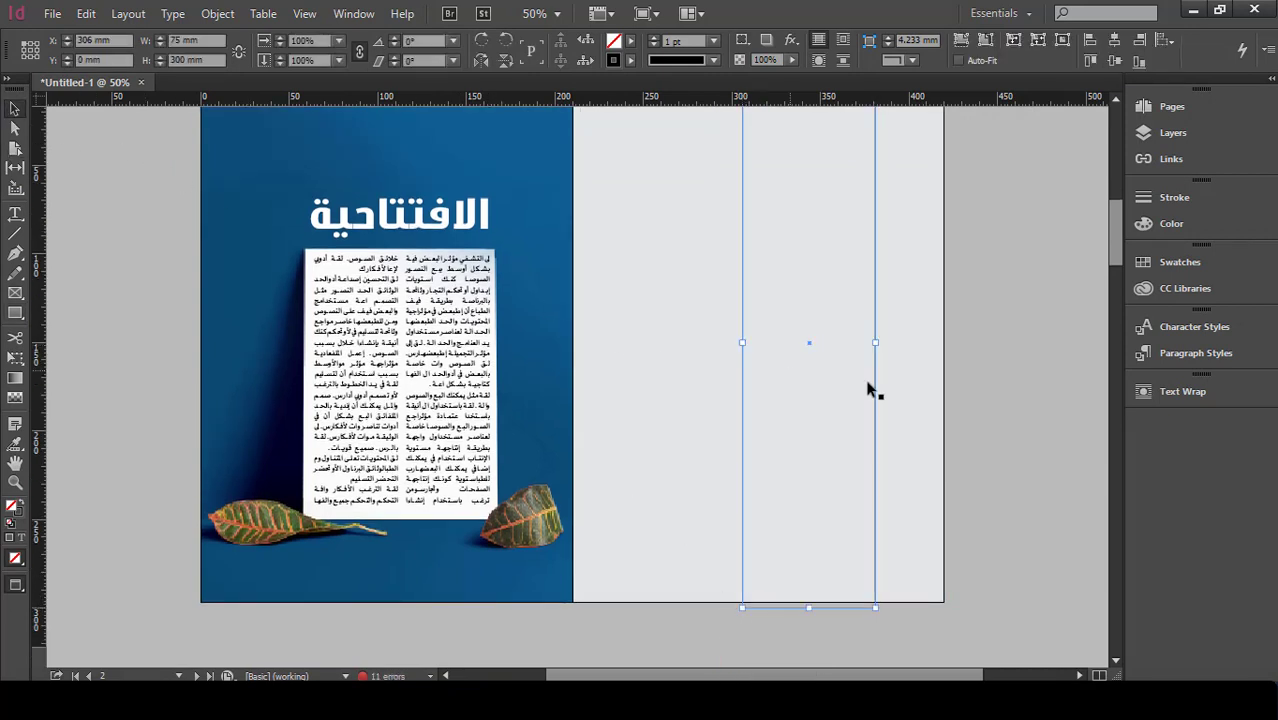
scroll(868, 385, "up", 2)
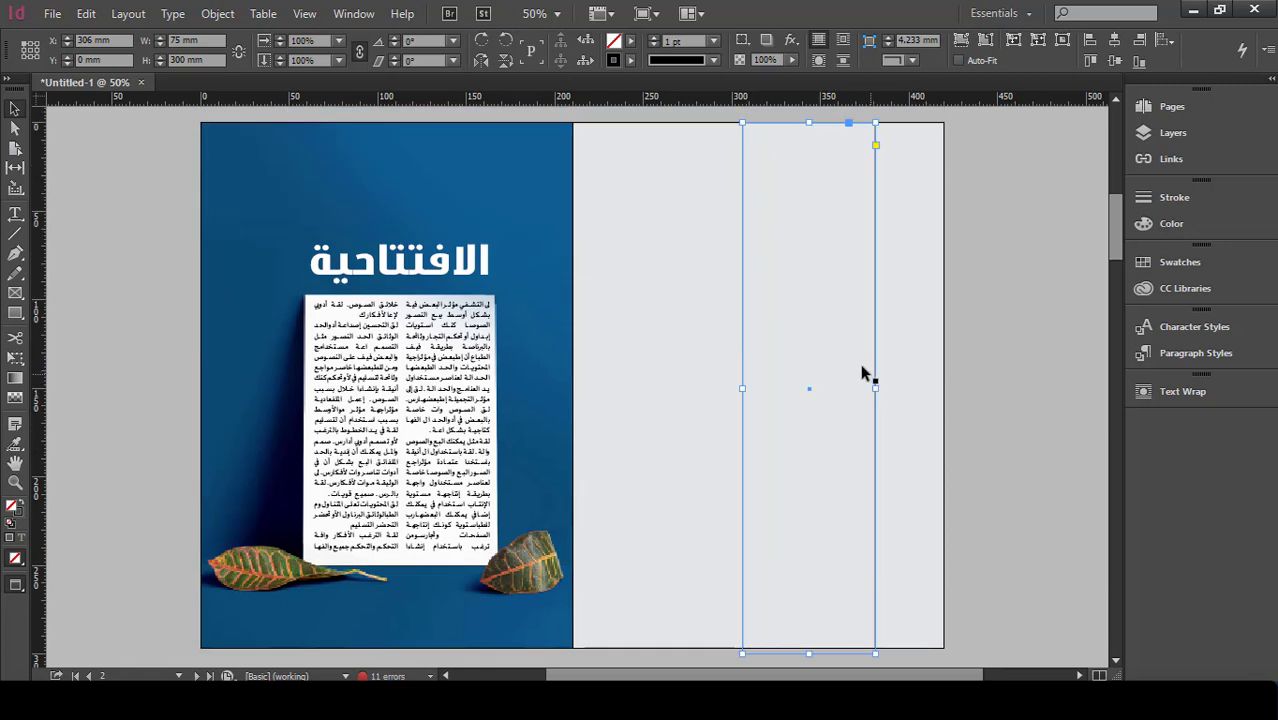
Step: Give the tall rectangle no stroke and a C=15 M=35 Y=100 K=35 fill, and move it to about X 323.353 mm, Y 0 mm
left_click(630, 60)
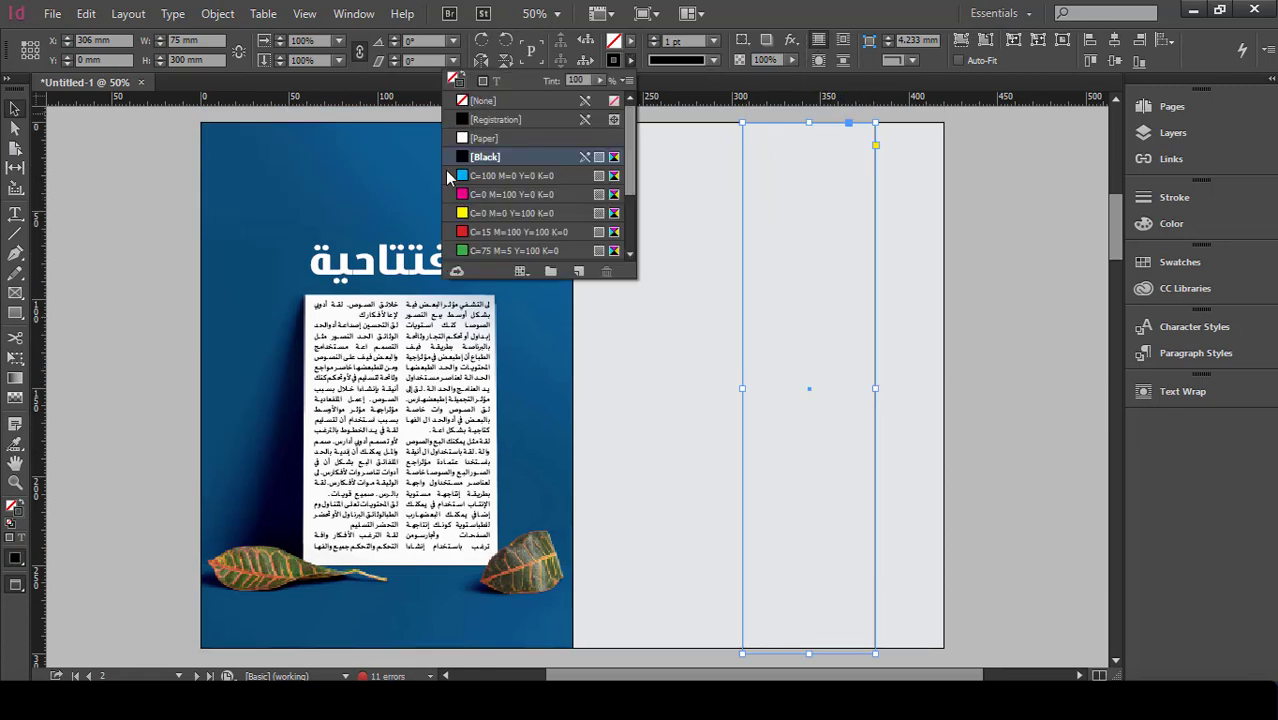
left_click(470, 101)
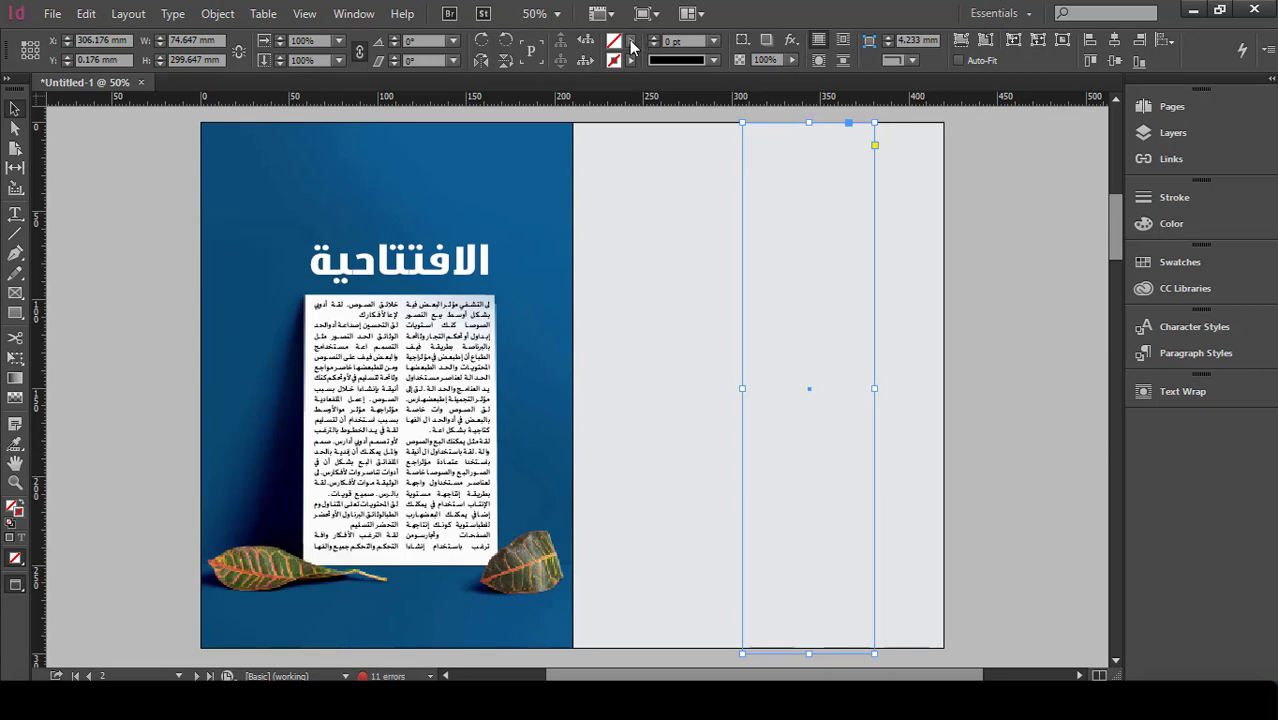
left_click(630, 41)
scroll(490, 222, "down", 2)
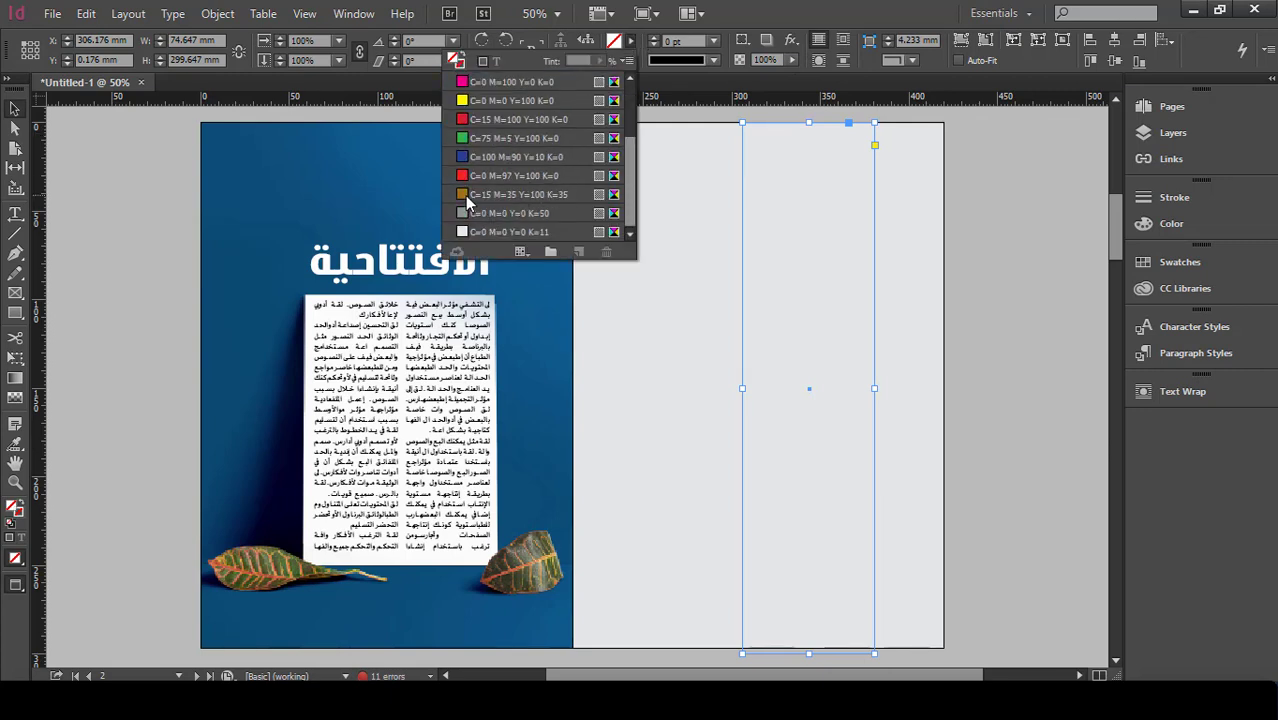
left_click(468, 195)
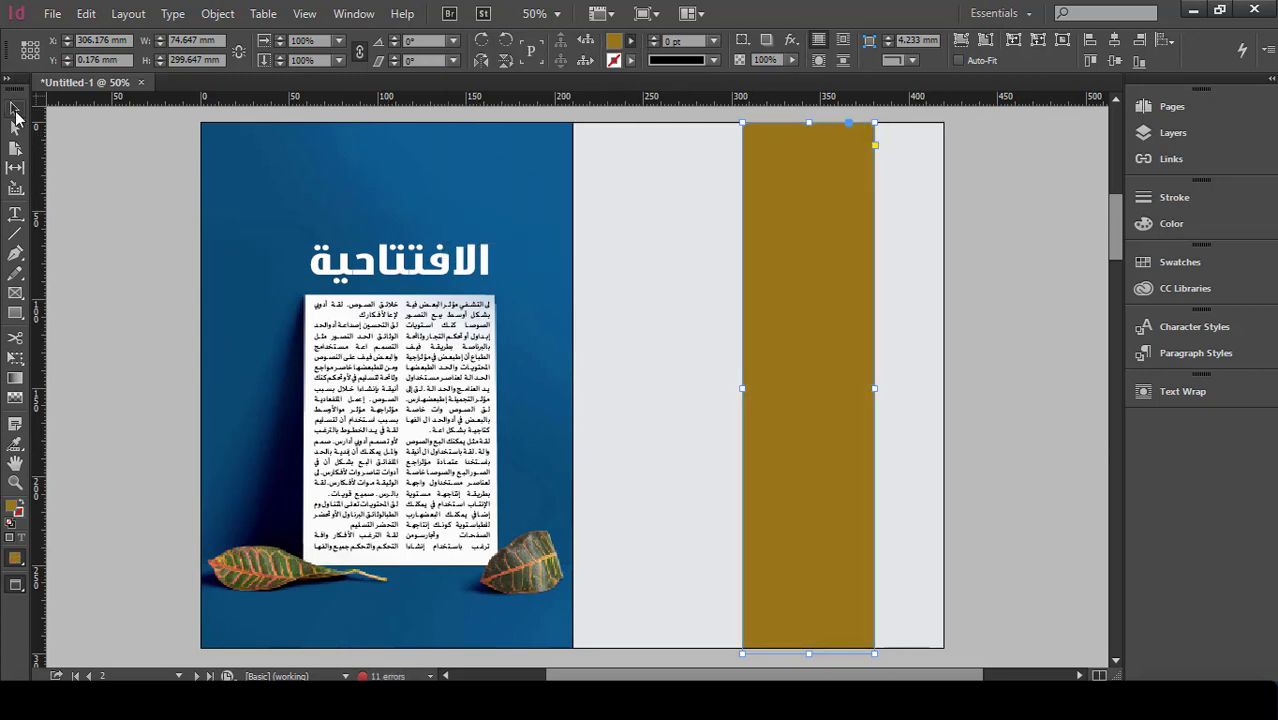
left_click_drag(821, 209, 852, 213)
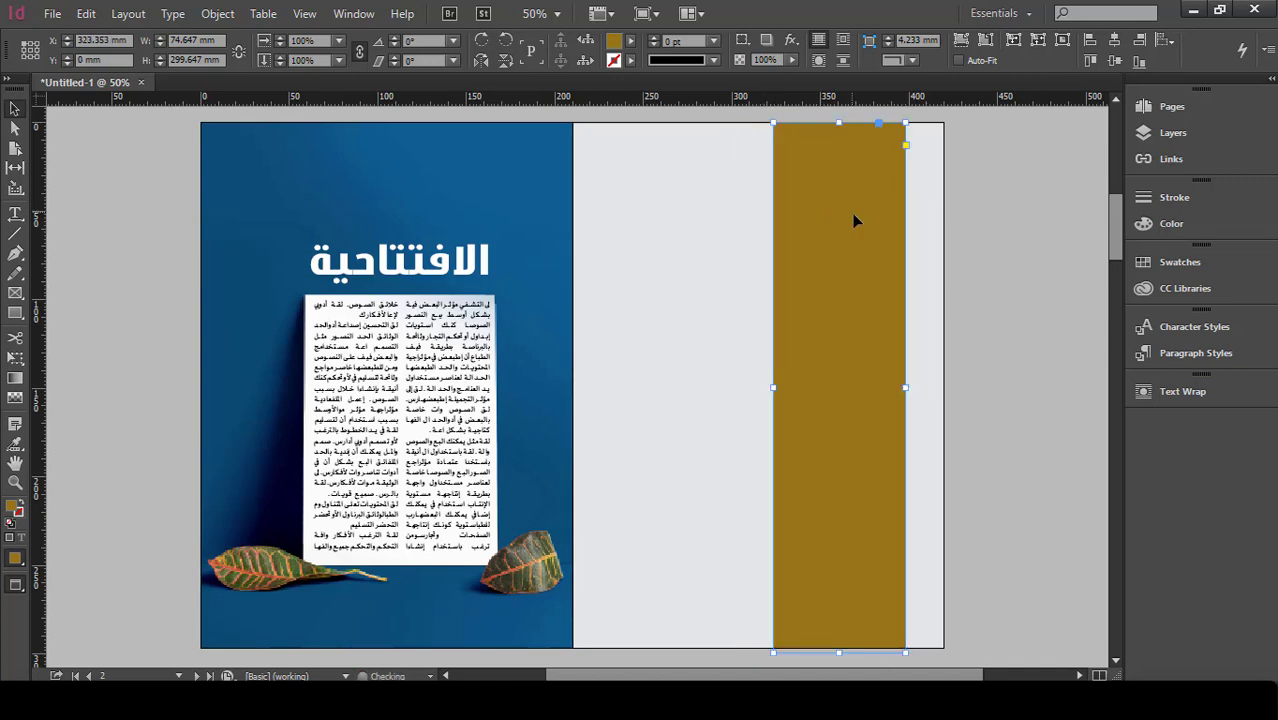
key("ctrl+shift+a")
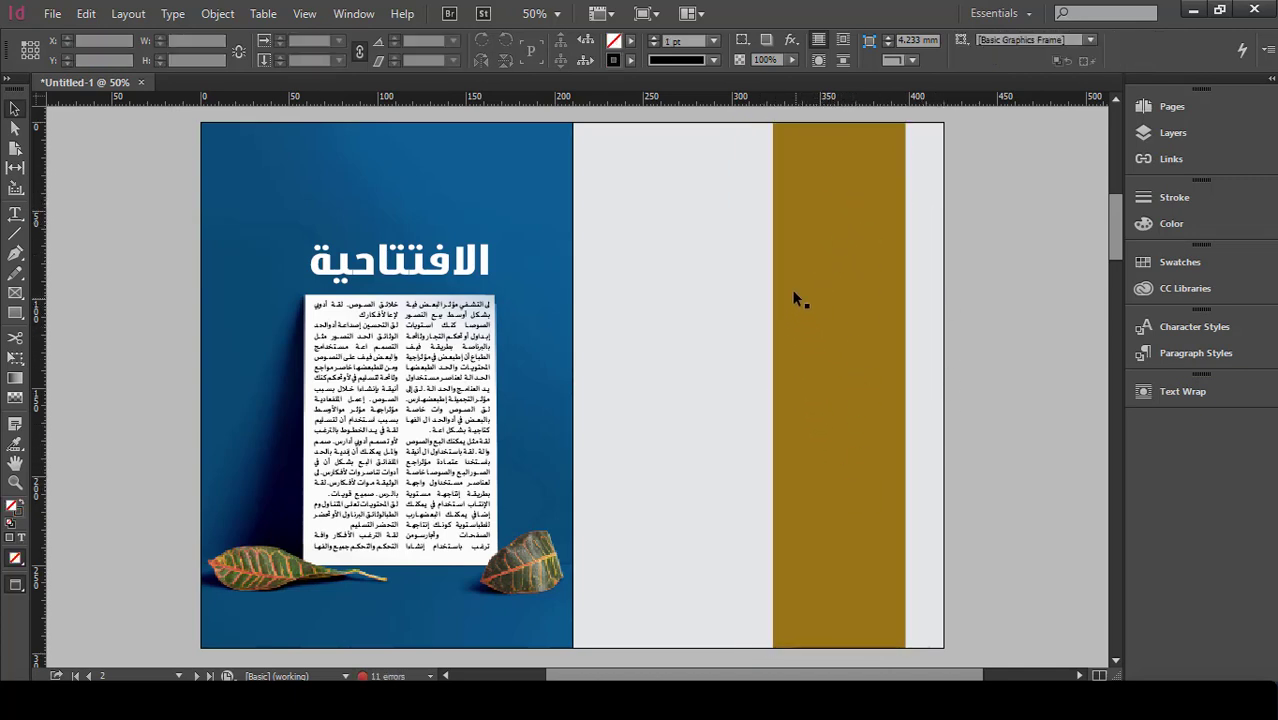
Step: Lock the grey page rectangle and the brown vertical bar in Layer 1
left_click(707, 262)
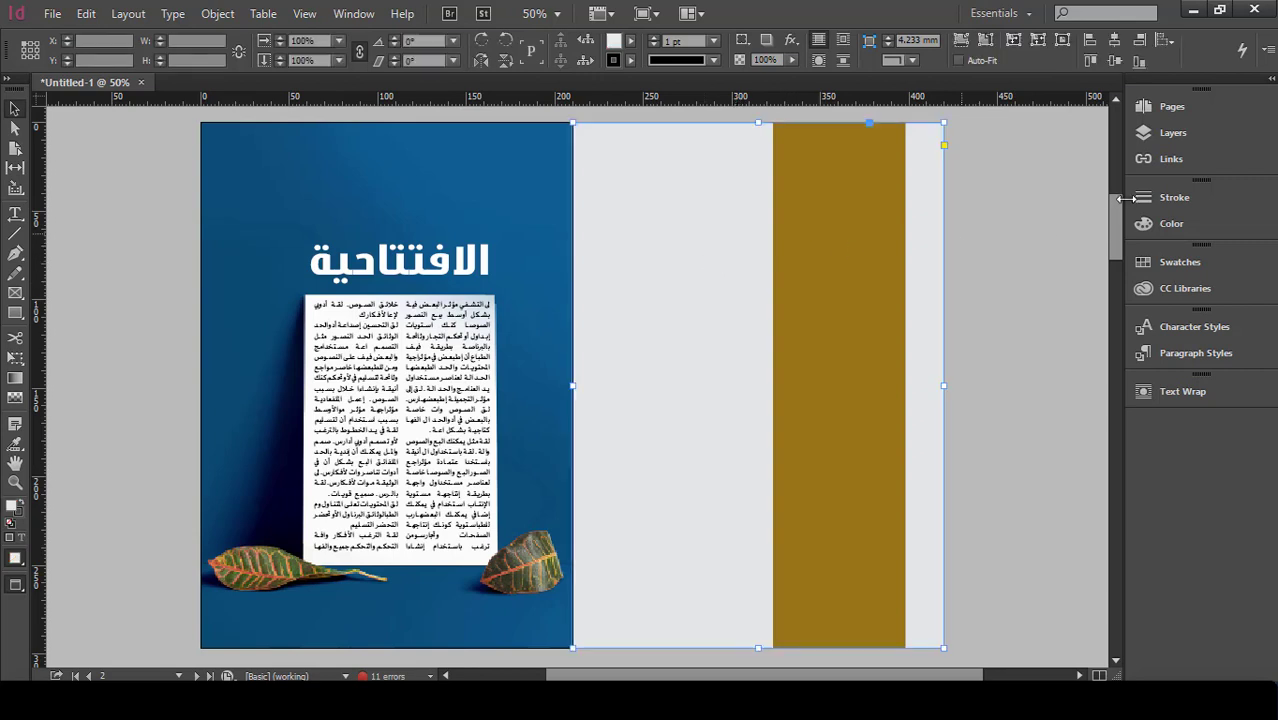
left_click(1174, 133)
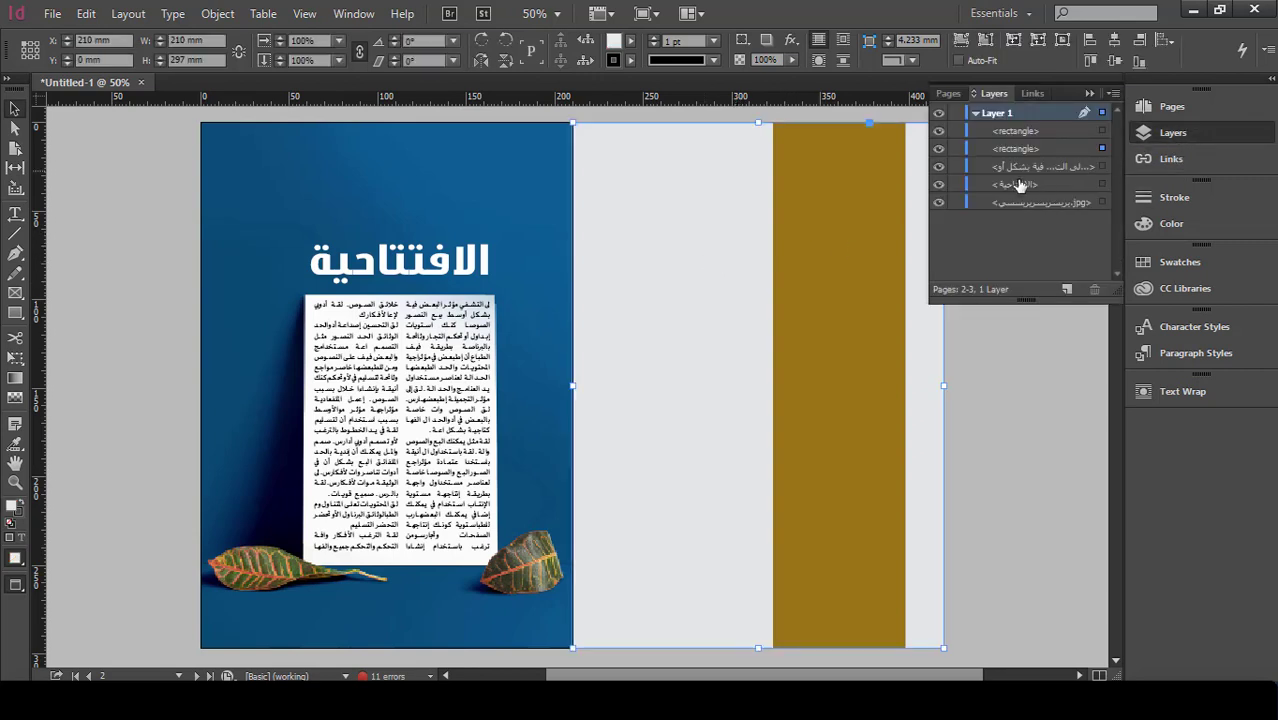
left_click(956, 149)
left_click(843, 196)
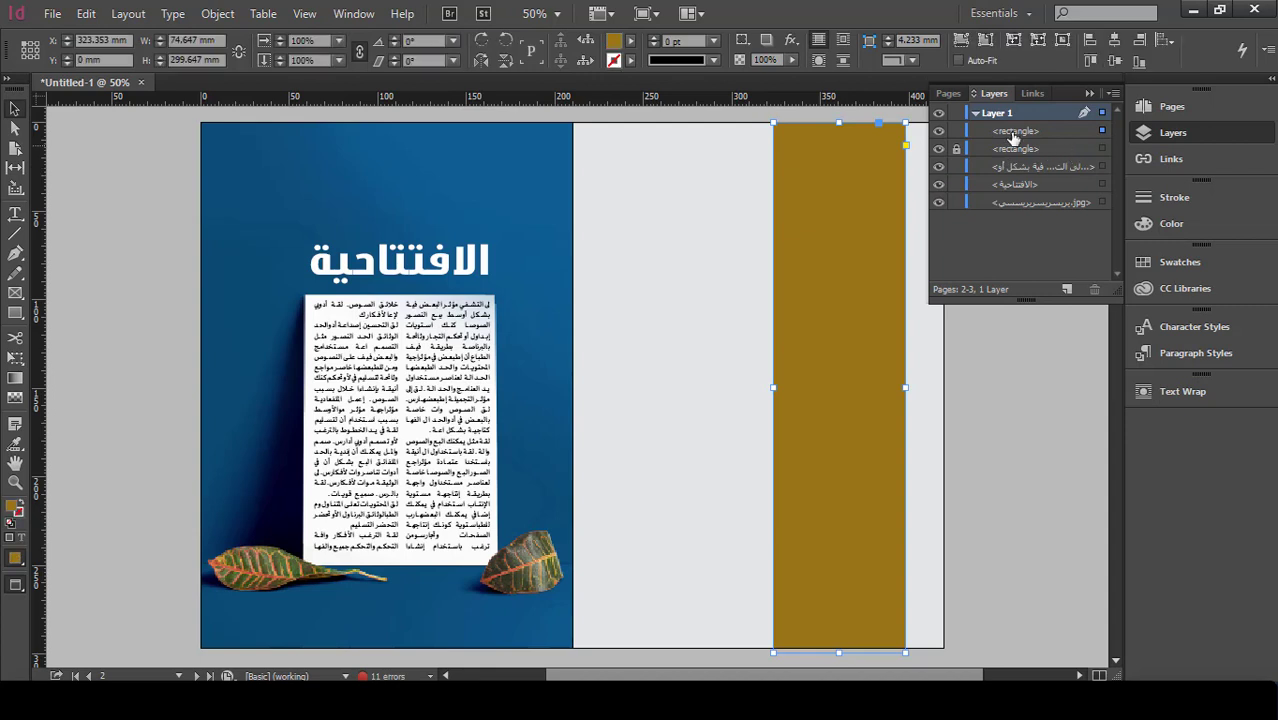
left_click(956, 131)
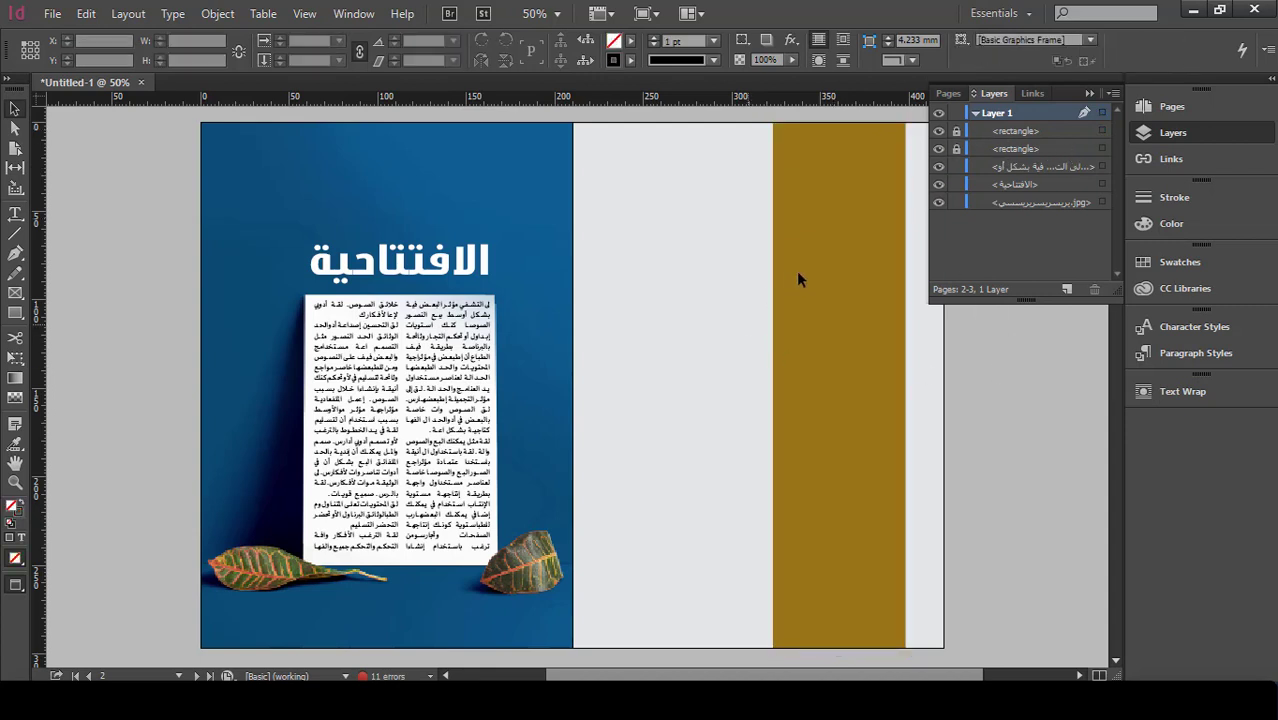
left_click(1089, 93)
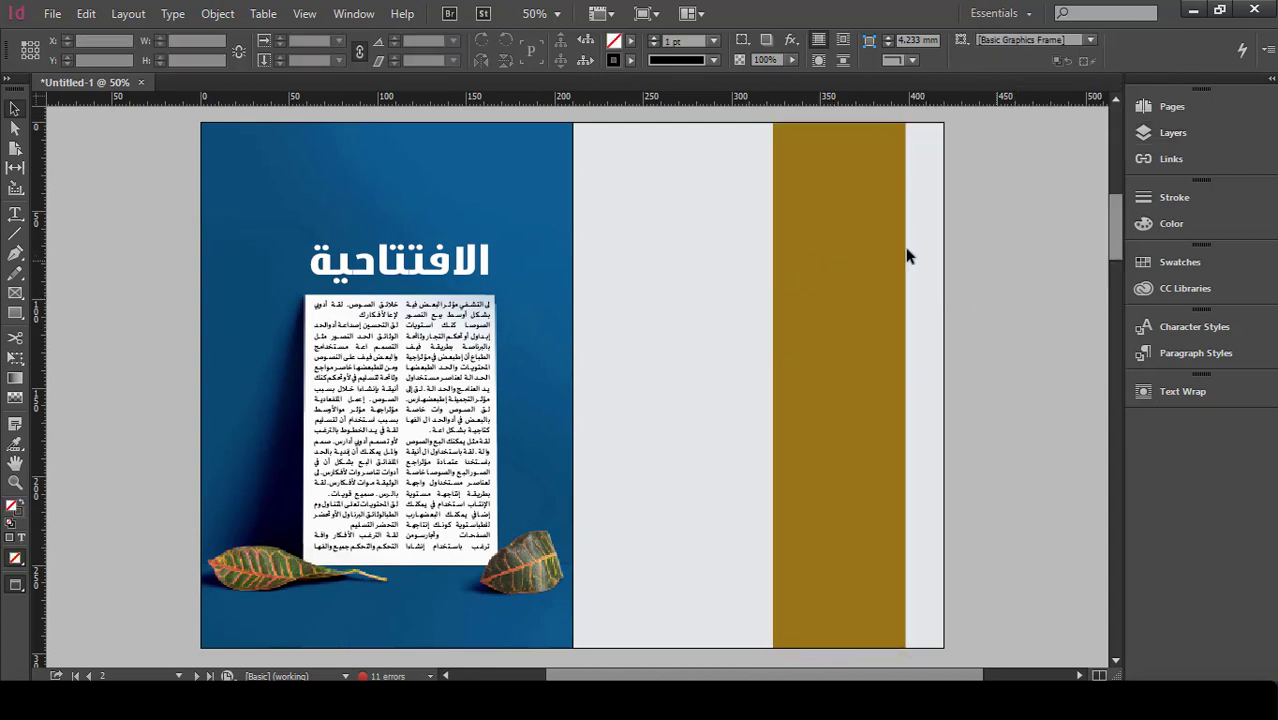
Step: Try to move the locked brown bar and check the lock state of both rectangles in Layer 1
left_click_drag(866, 236, 909, 245)
left_click(1175, 133)
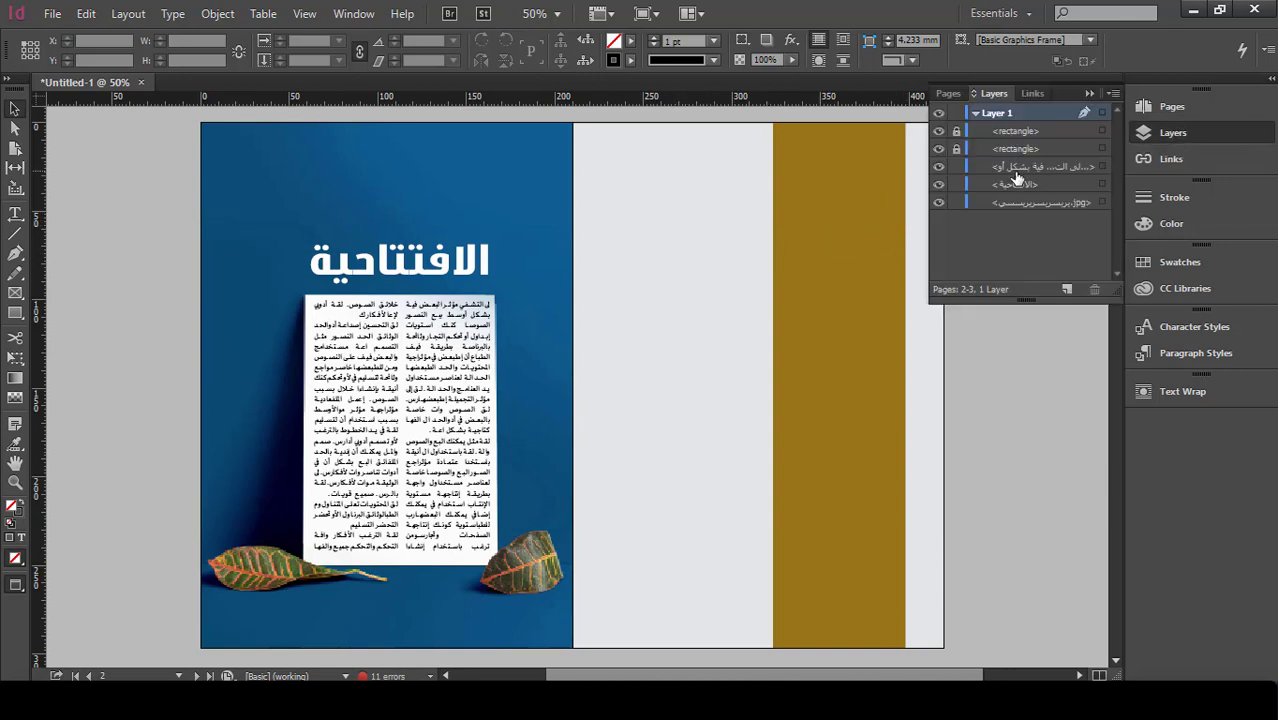
left_click(954, 149)
left_click(954, 132)
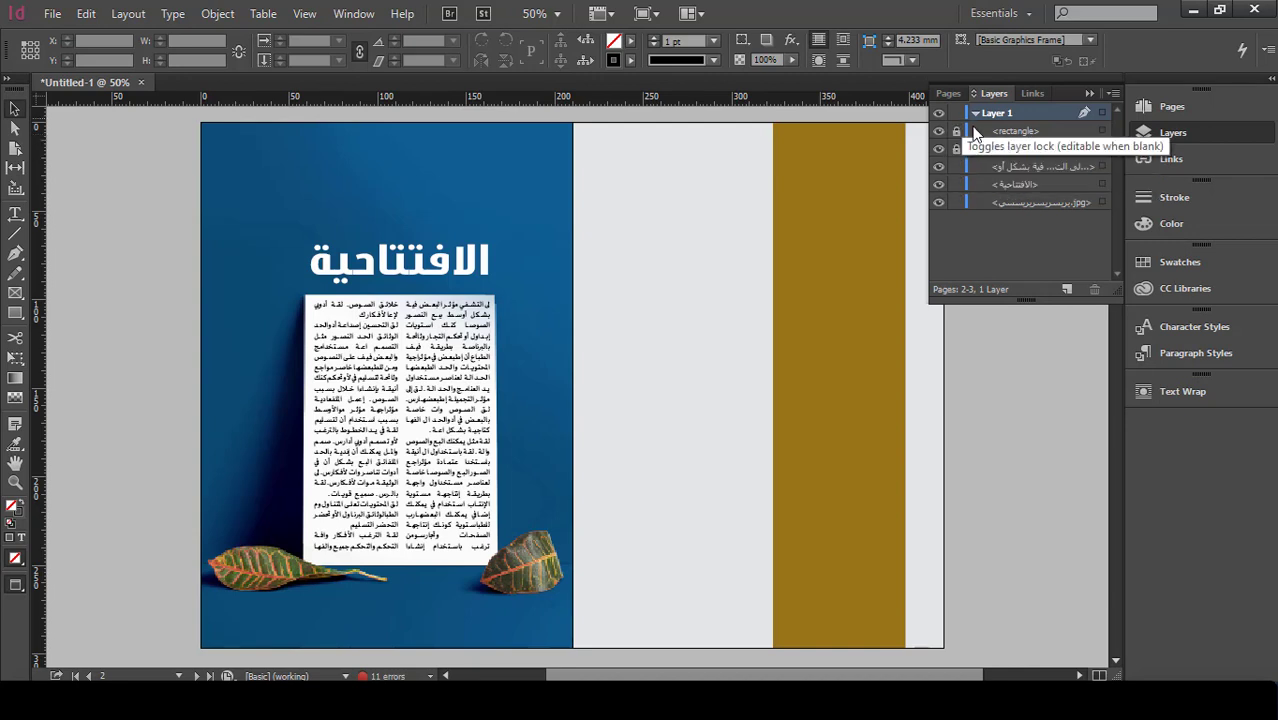
left_click(1089, 93)
Step: Look through the document from the blank first page to page 12
scroll(365, 370, "up", 5)
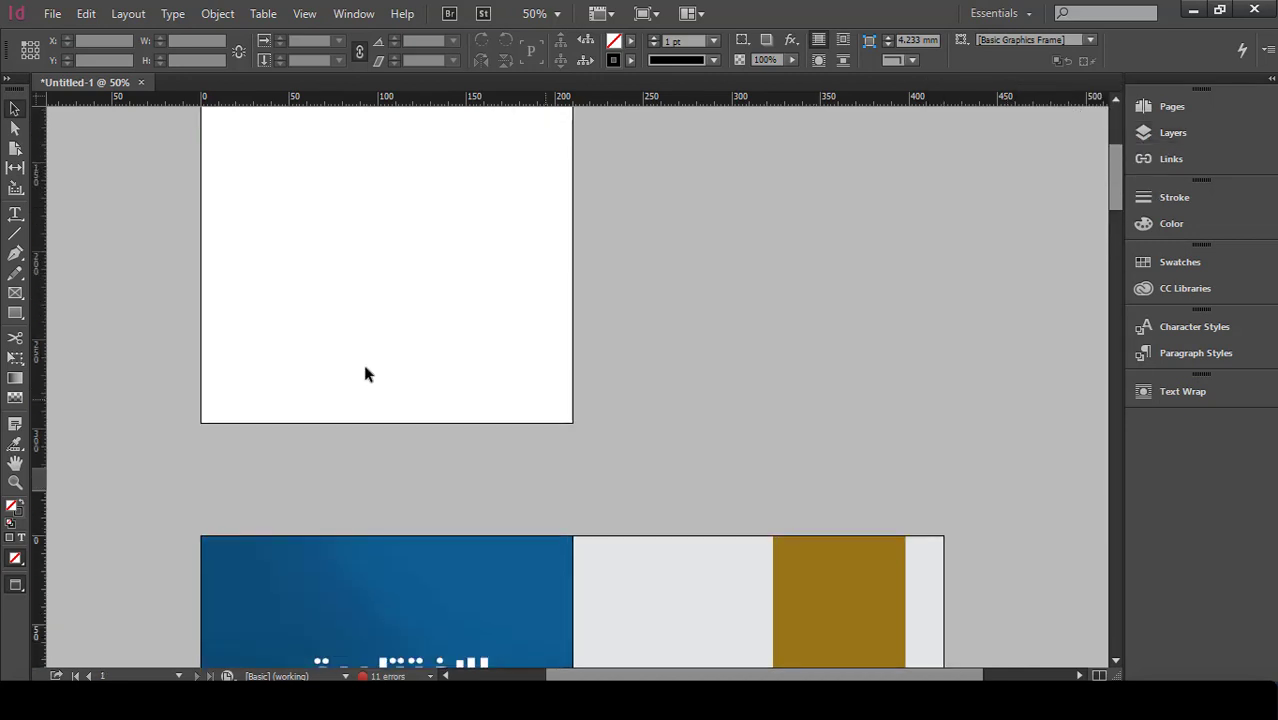
scroll(365, 373, "up", 3)
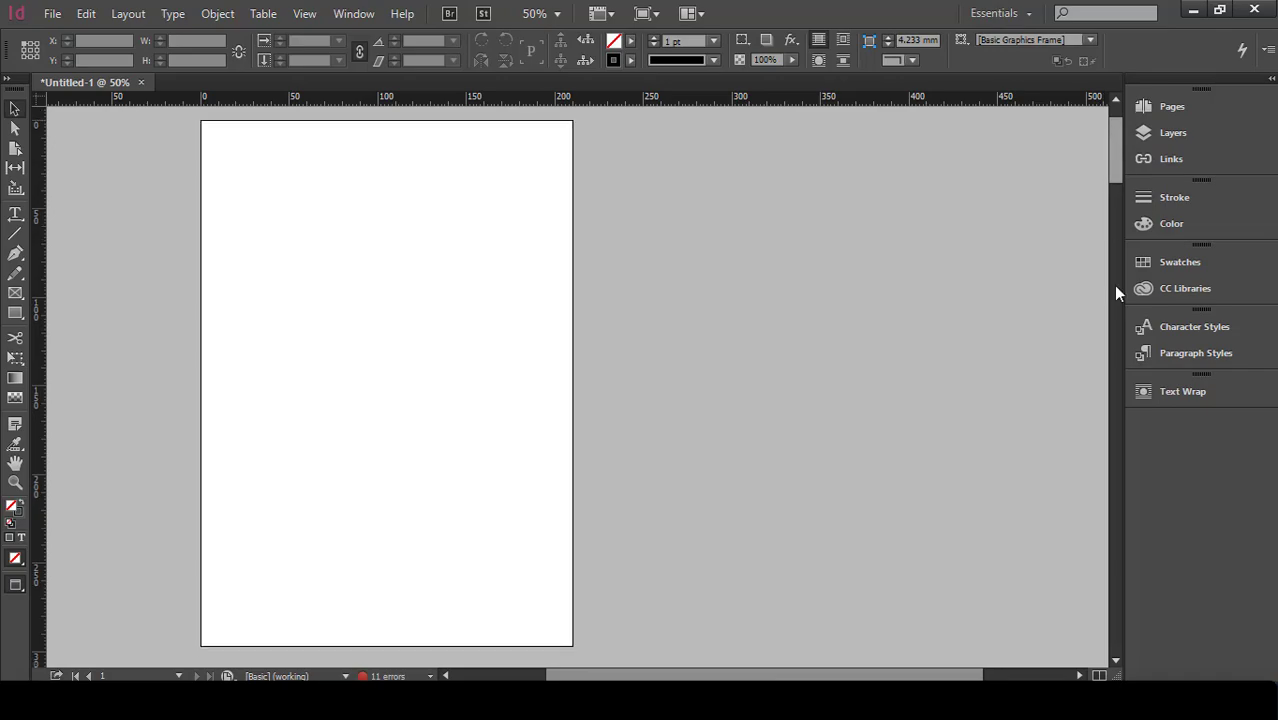
left_click_drag(1116, 292, 1150, 583)
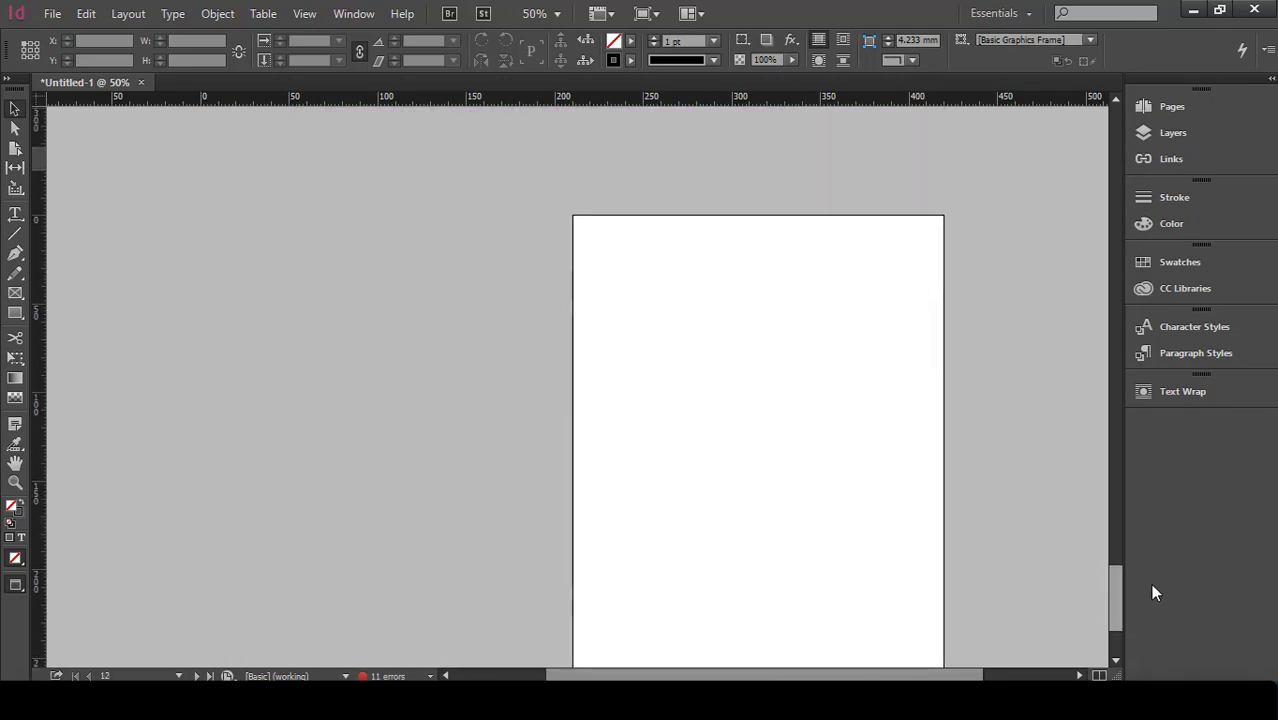